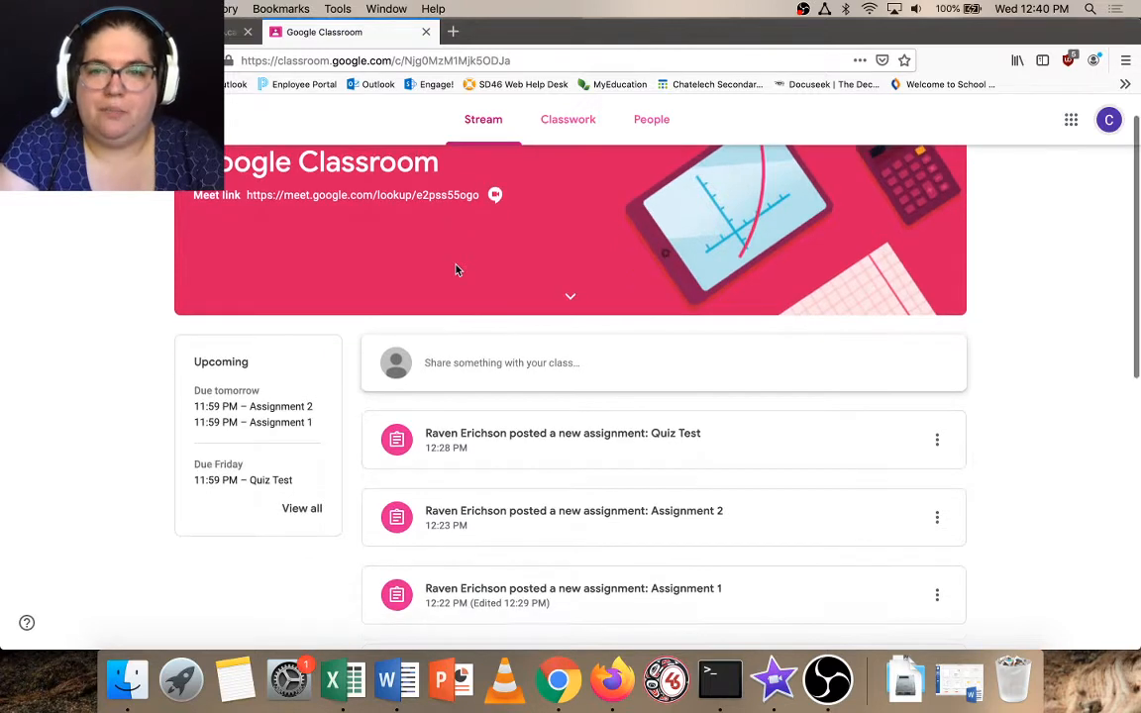
Step: Look through the posts in the class stream and the class's list of teachers and classmates
scroll(457, 269, "up", 1)
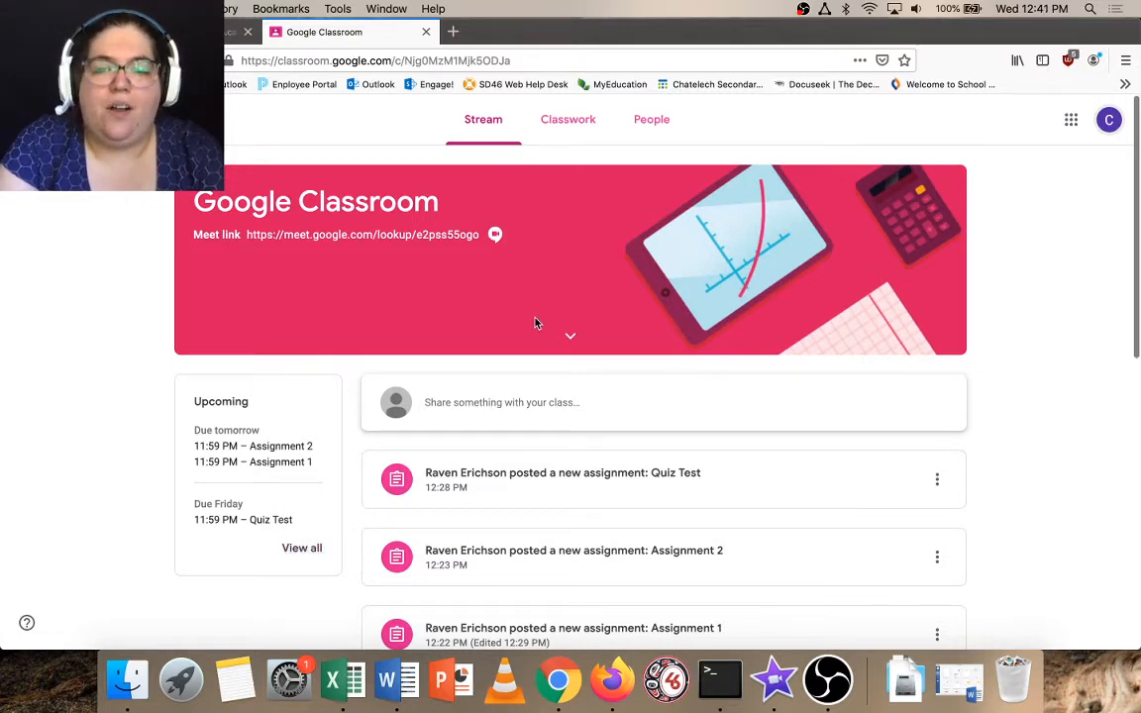
scroll(534, 323, "down", 3)
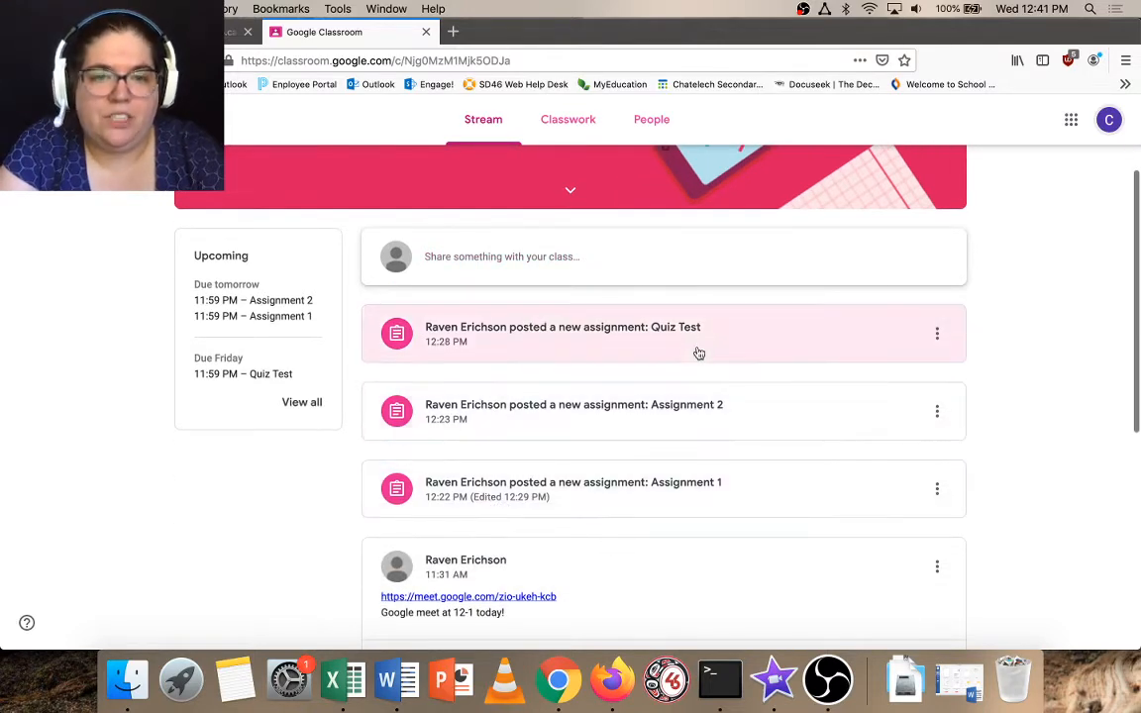
scroll(700, 339, "down", 4)
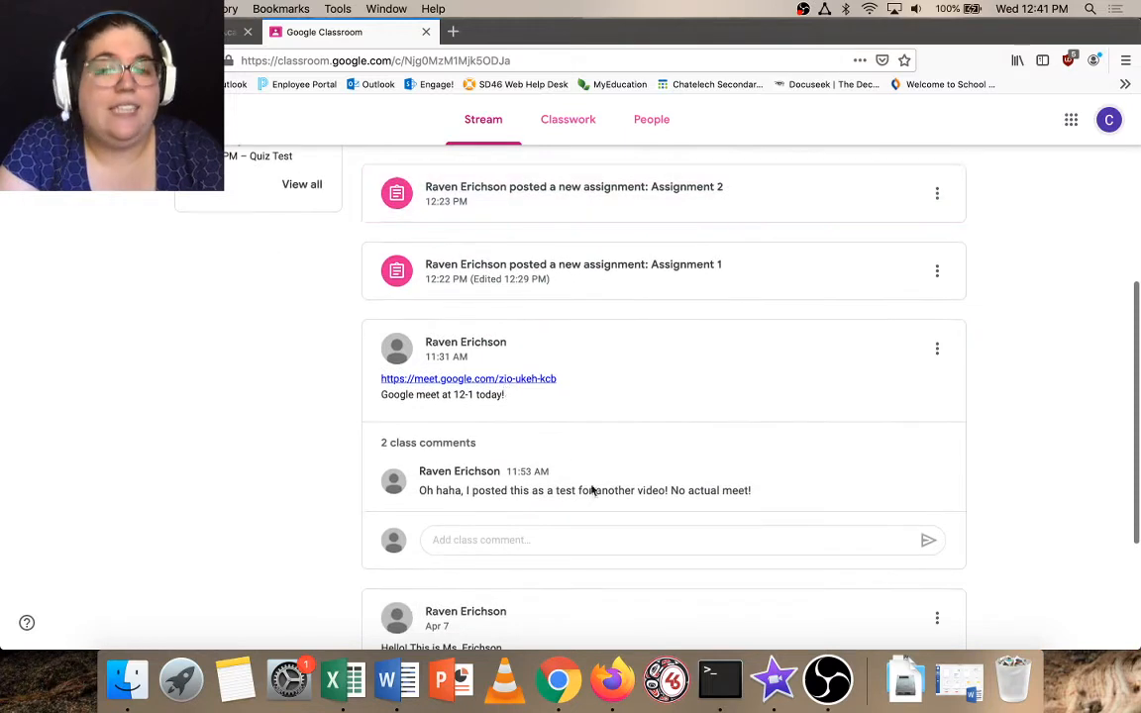
scroll(460, 458, "left", 1)
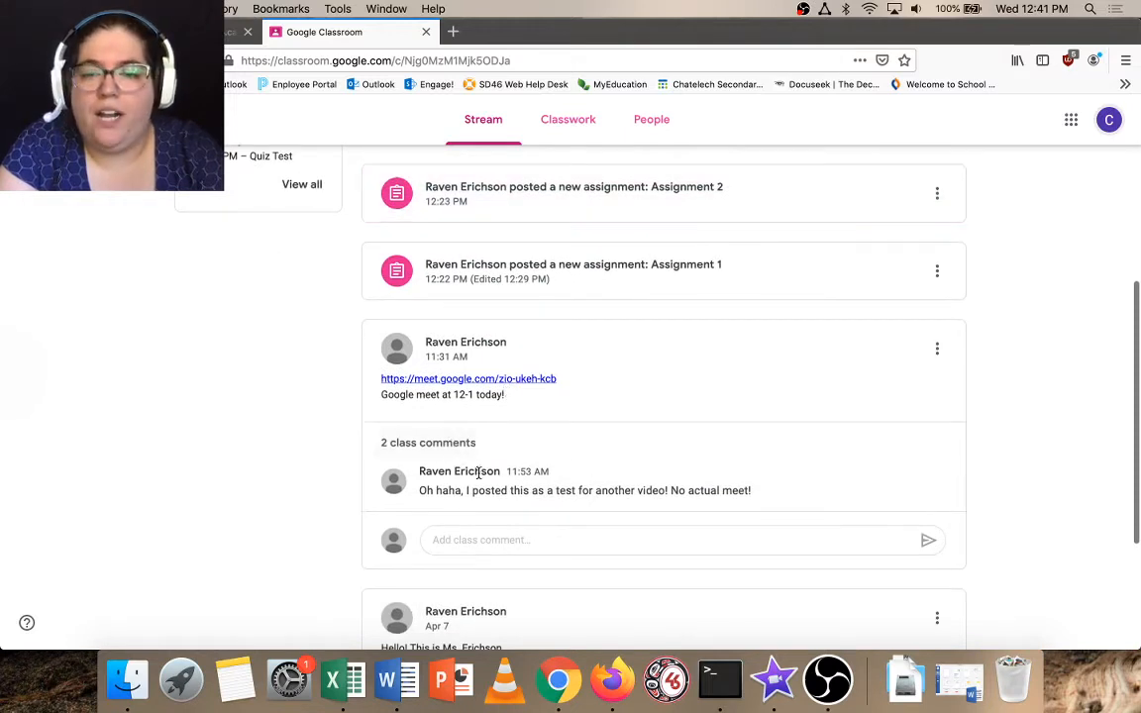
scroll(515, 477, "down", 4)
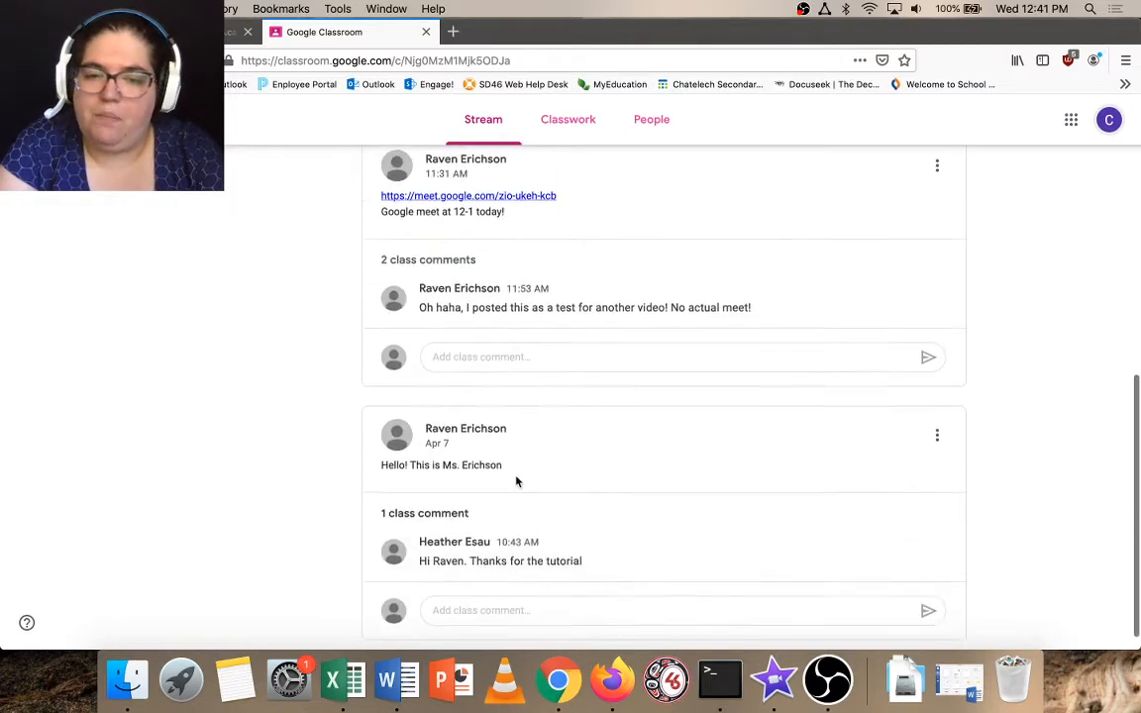
scroll(474, 516, "up", 10)
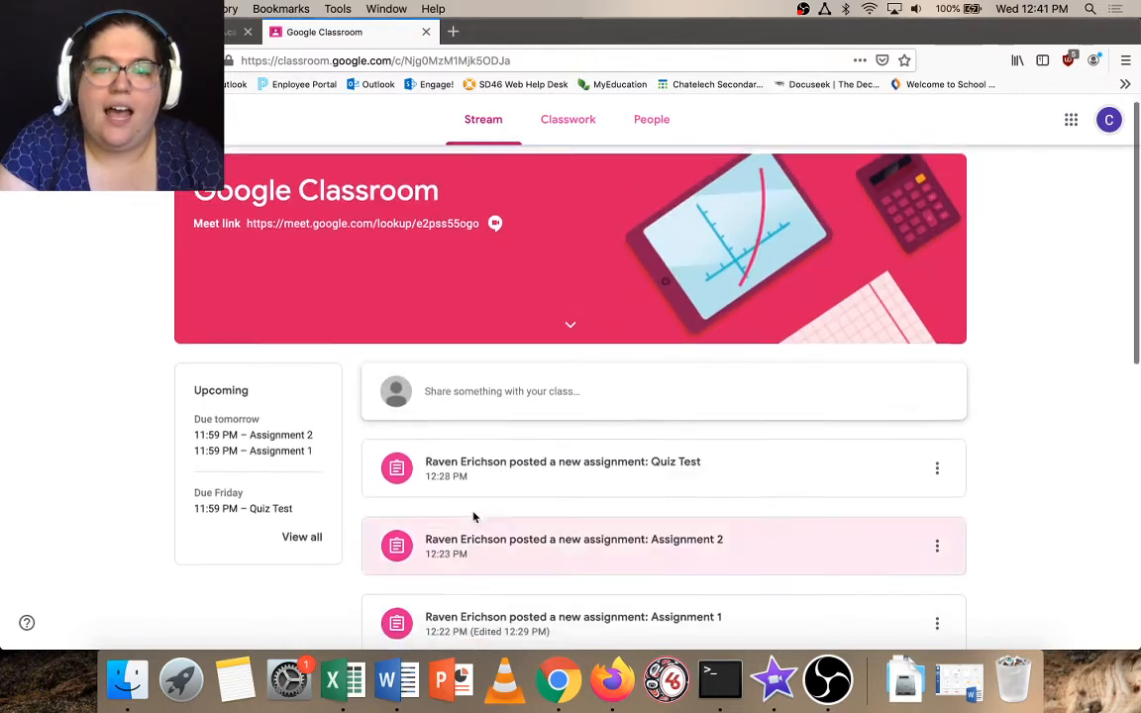
left_click(674, 119)
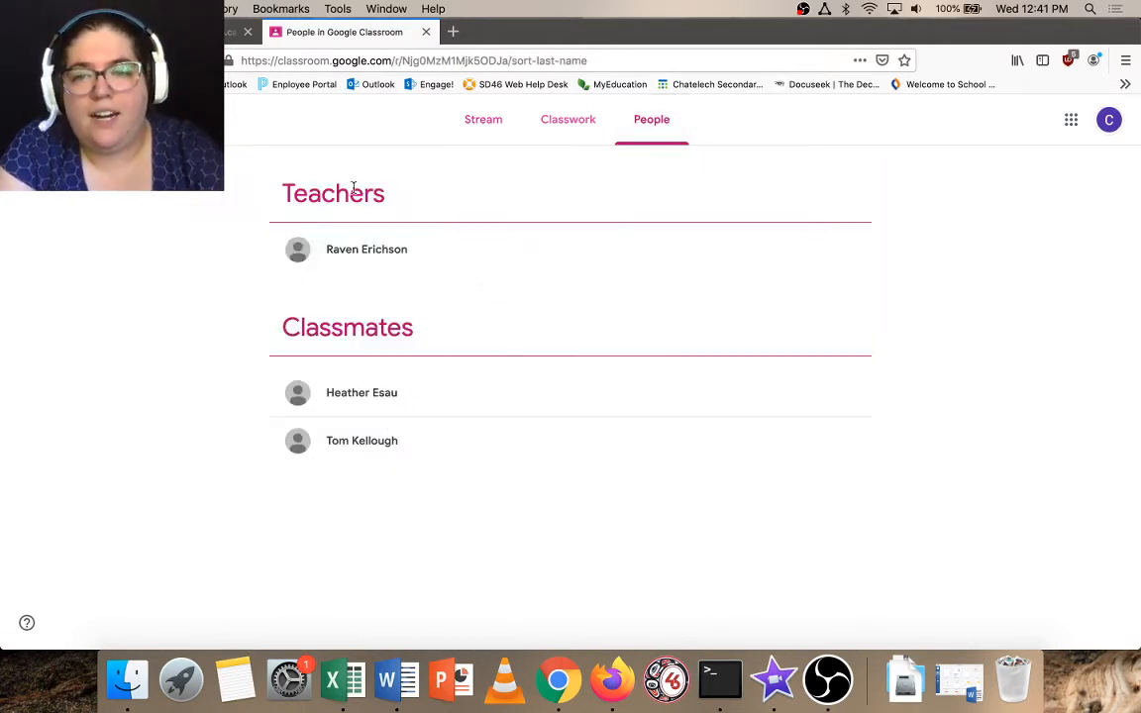
left_click(493, 127)
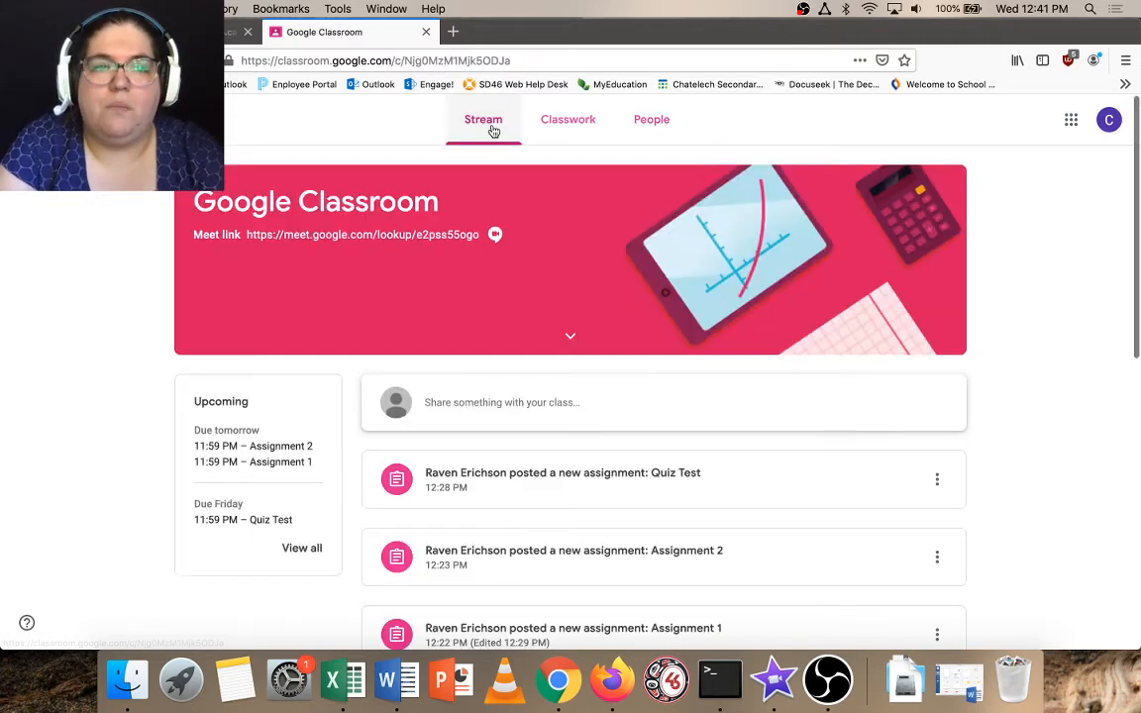
Step: Open the classwork, dismiss the topic filters notice and review the assignments under the "Week of ---" topic only
left_click(556, 127)
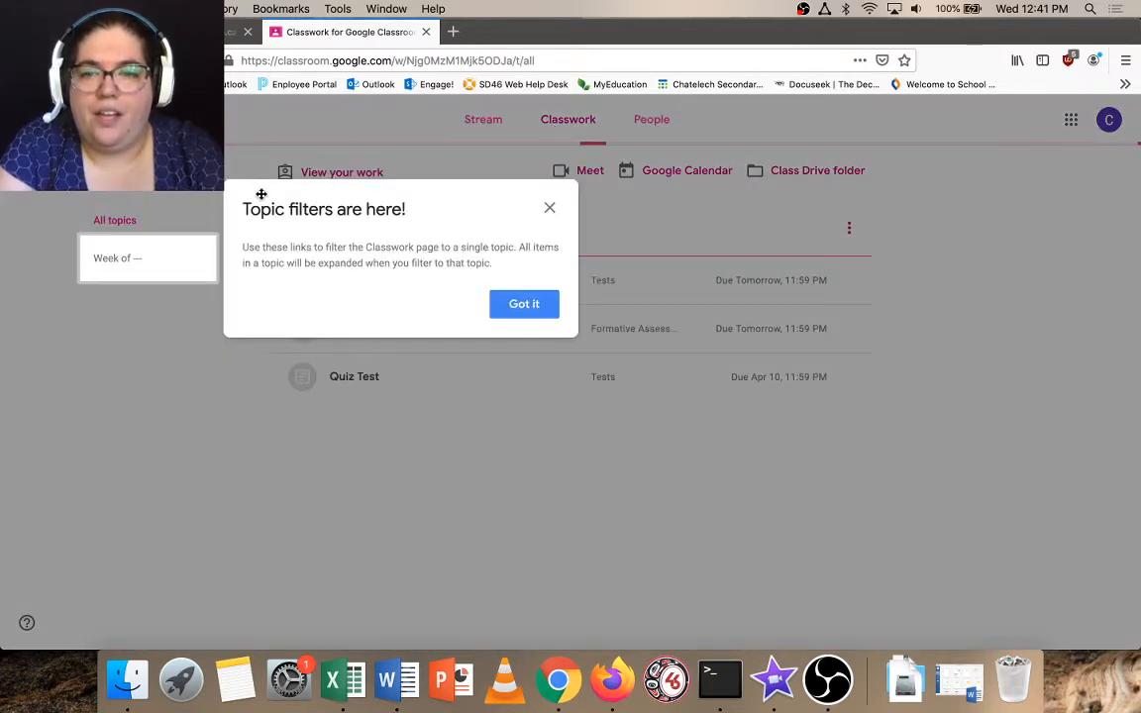
left_click(525, 305)
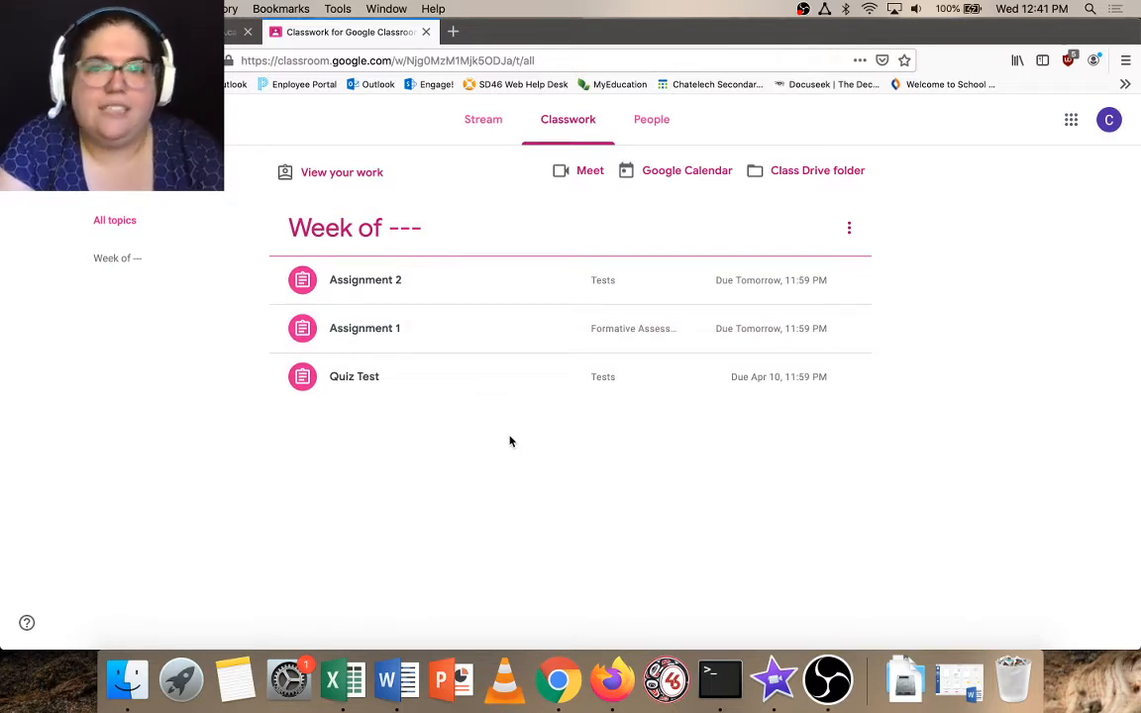
left_click(131, 256)
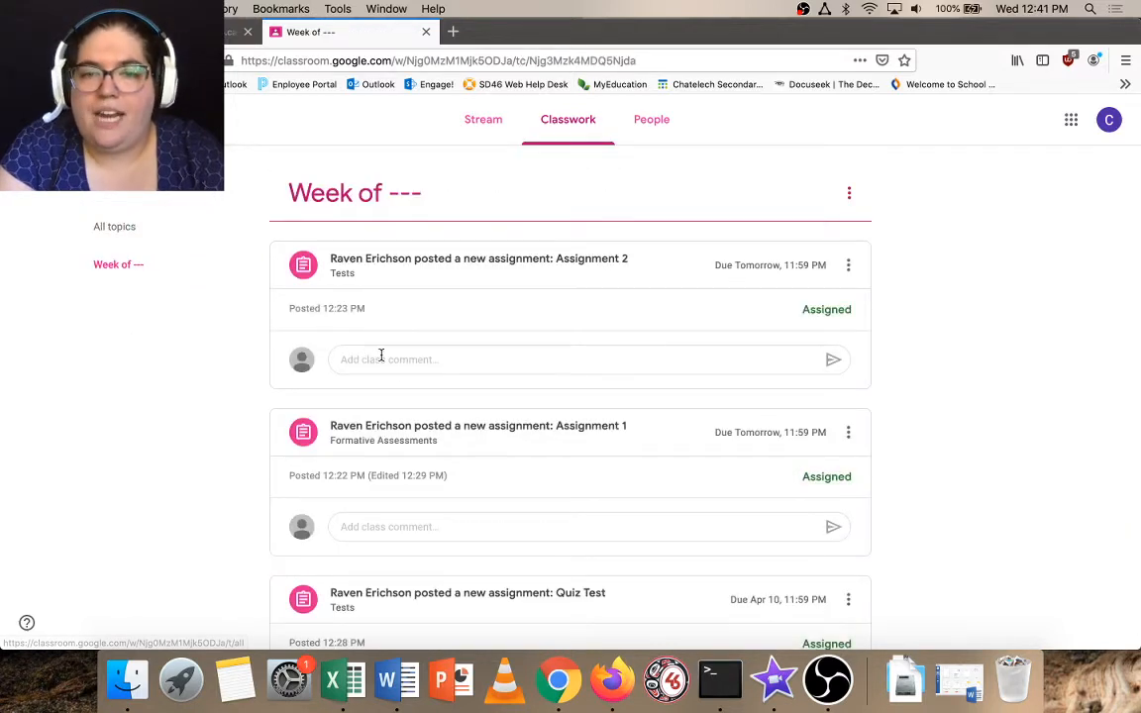
scroll(453, 373, "down", 3)
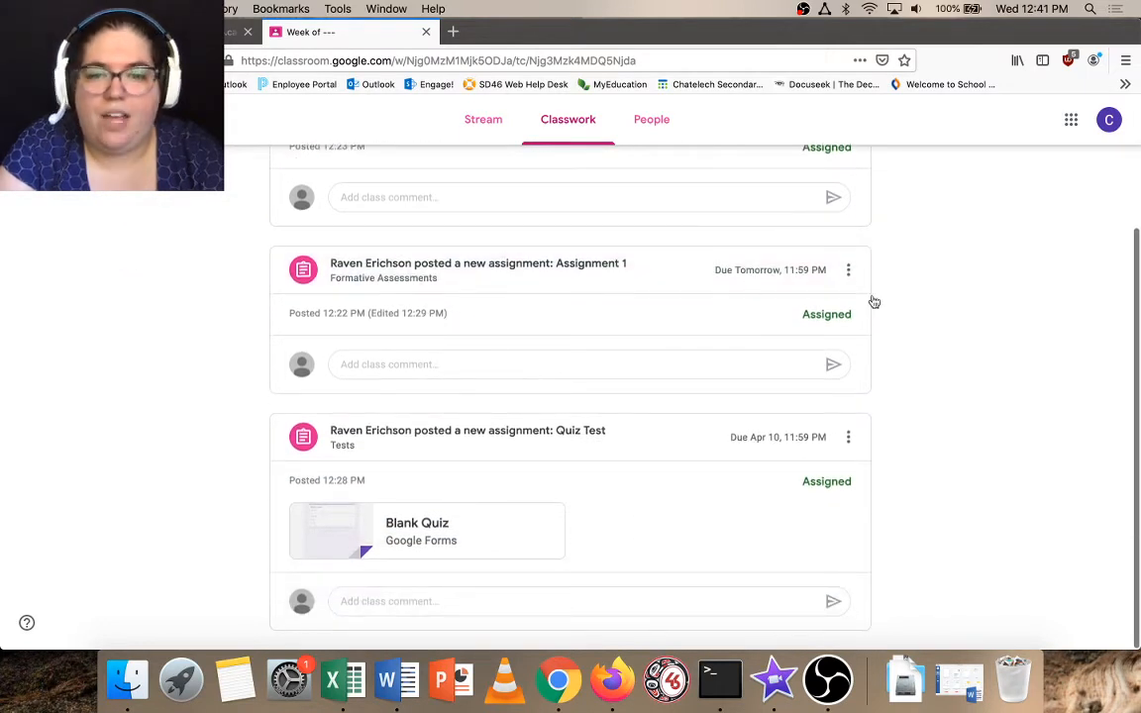
scroll(522, 461, "up", 3)
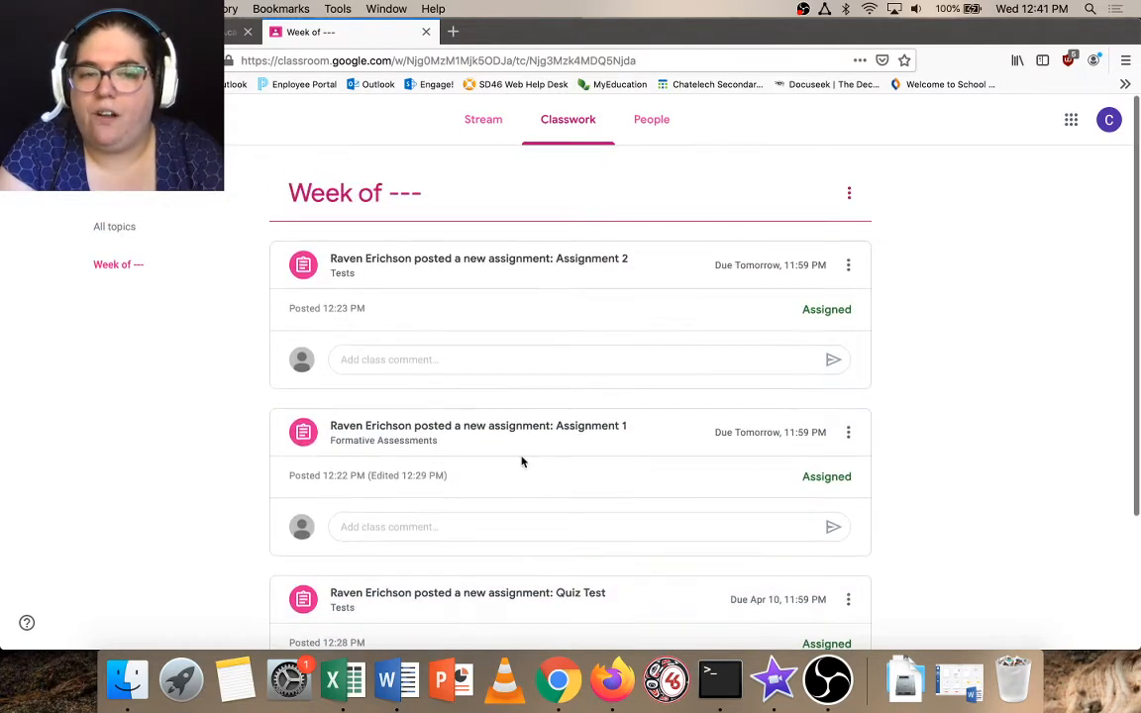
Step: Show the classwork for all topics again and open the student's own work overview
left_click(143, 226)
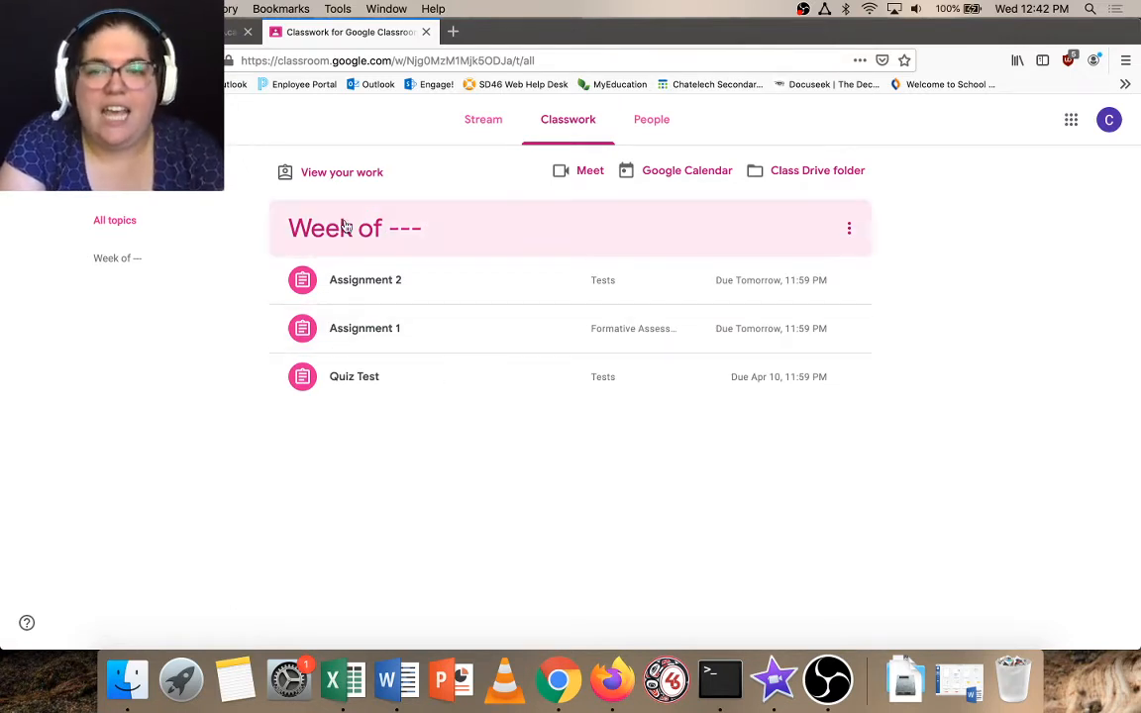
left_click(348, 173)
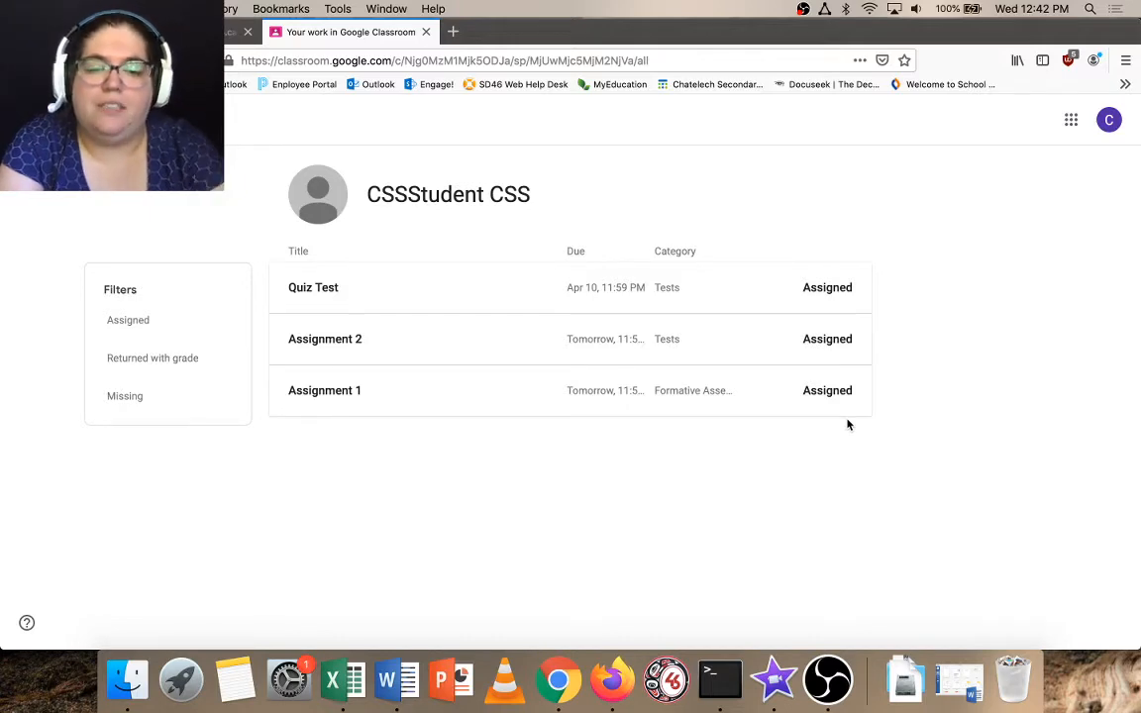
Step: Switch to the teacher's gradebook in Chrome and return the unsubmitted Quiz Test to the first student without a private comment
left_click(563, 662)
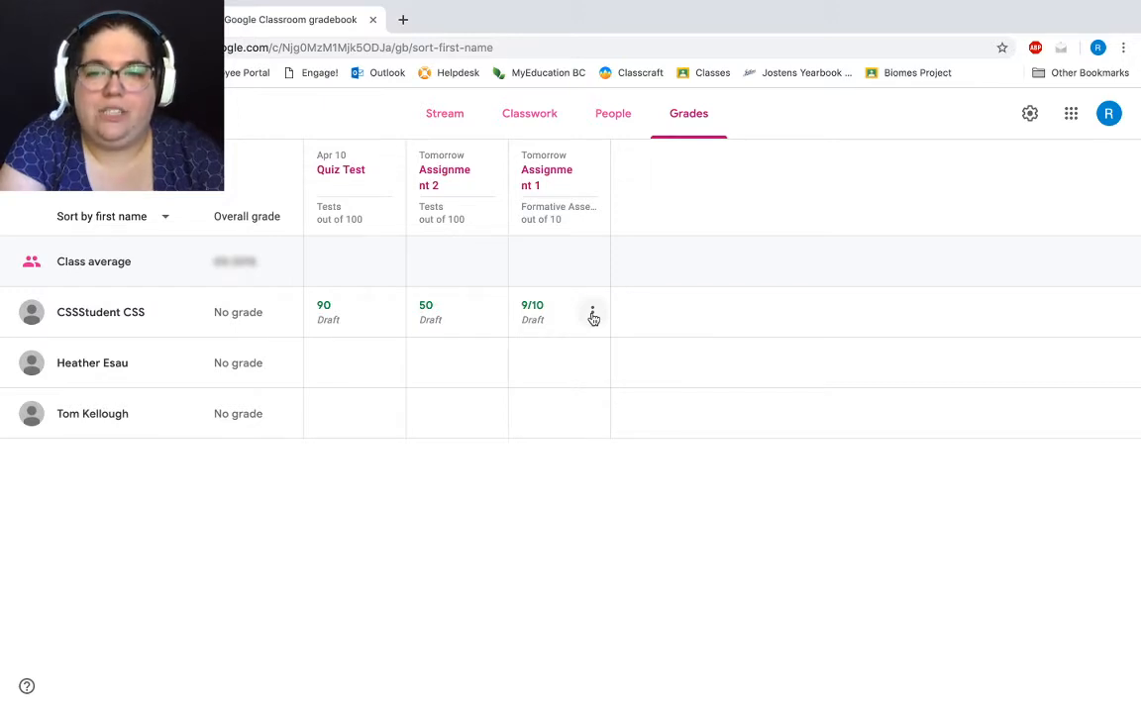
left_click(388, 308)
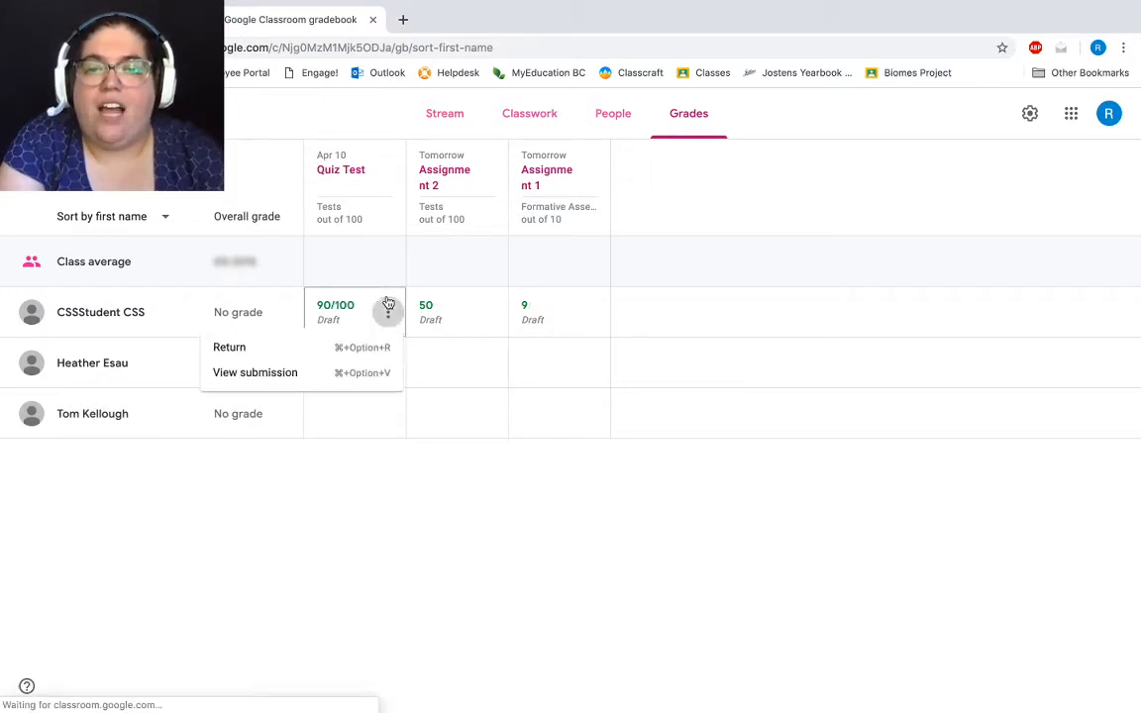
left_click(352, 346)
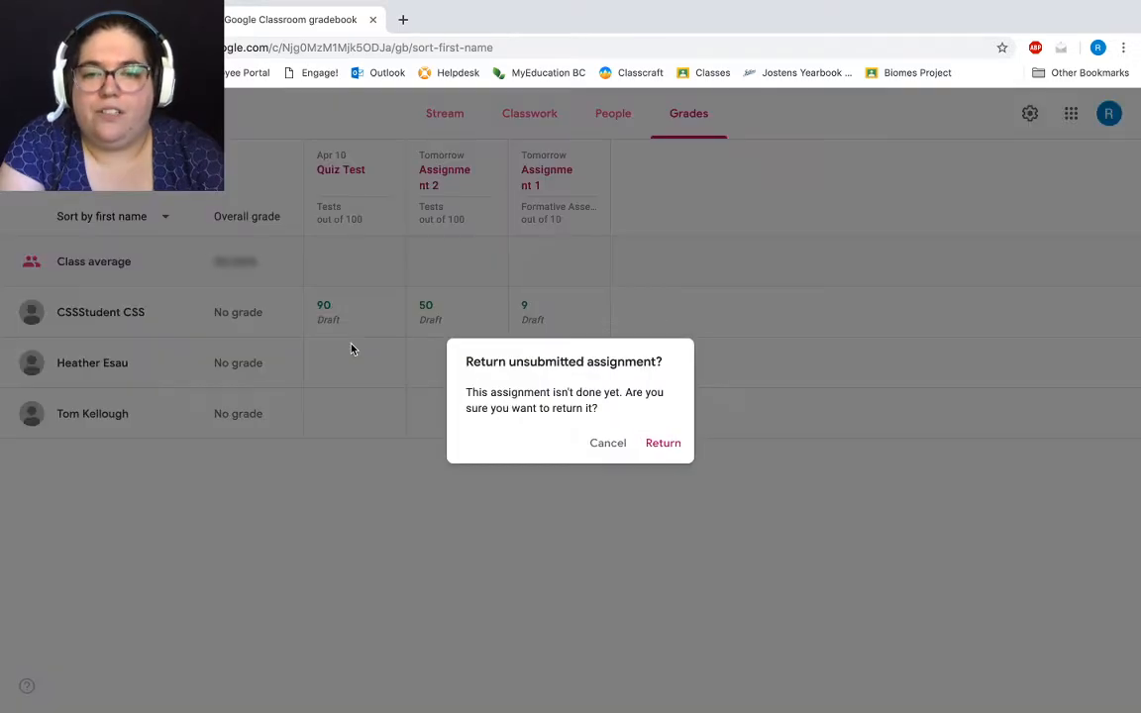
left_click(670, 448)
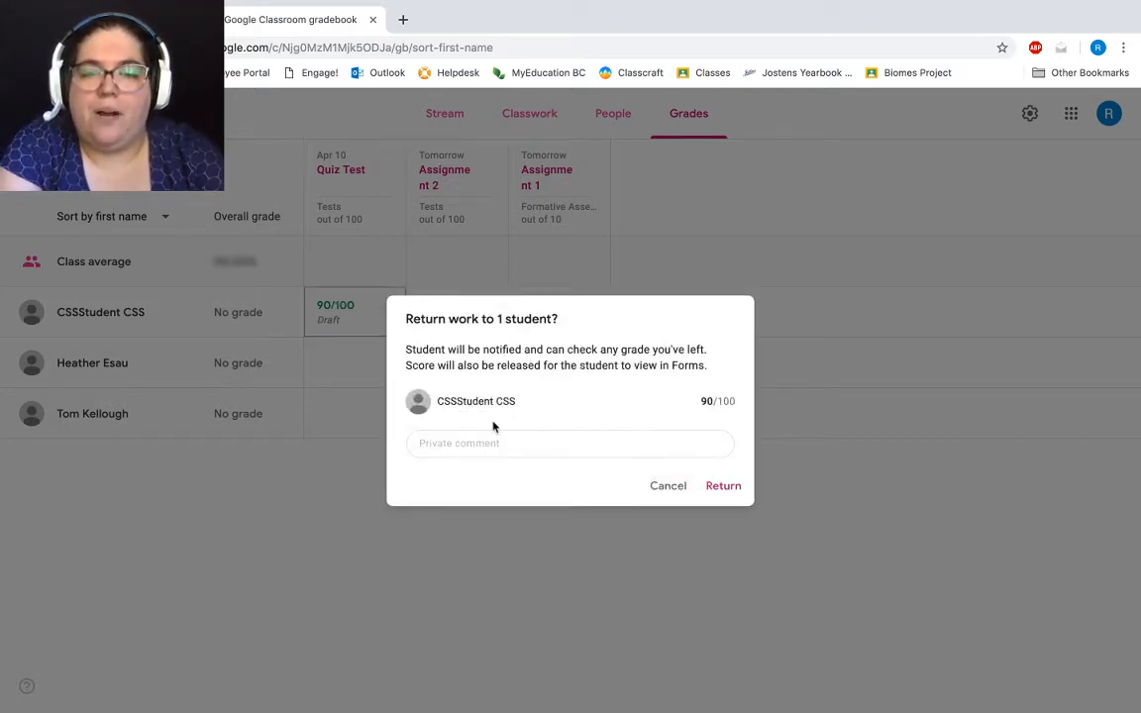
left_click(543, 448)
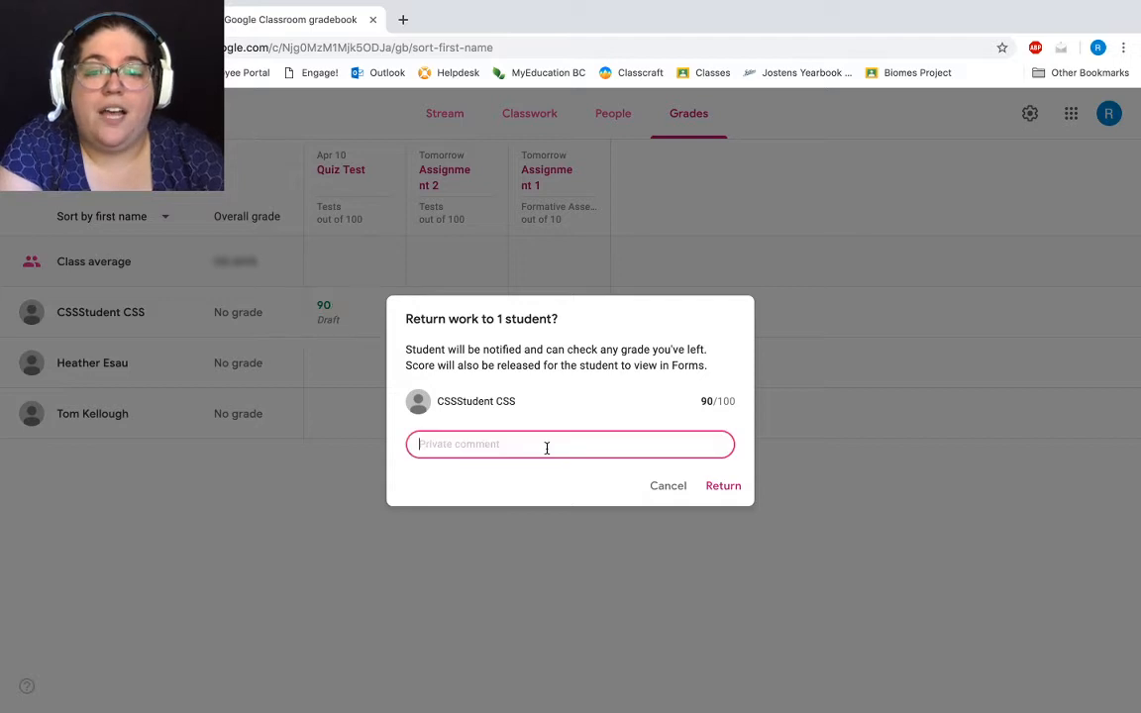
left_click(723, 487)
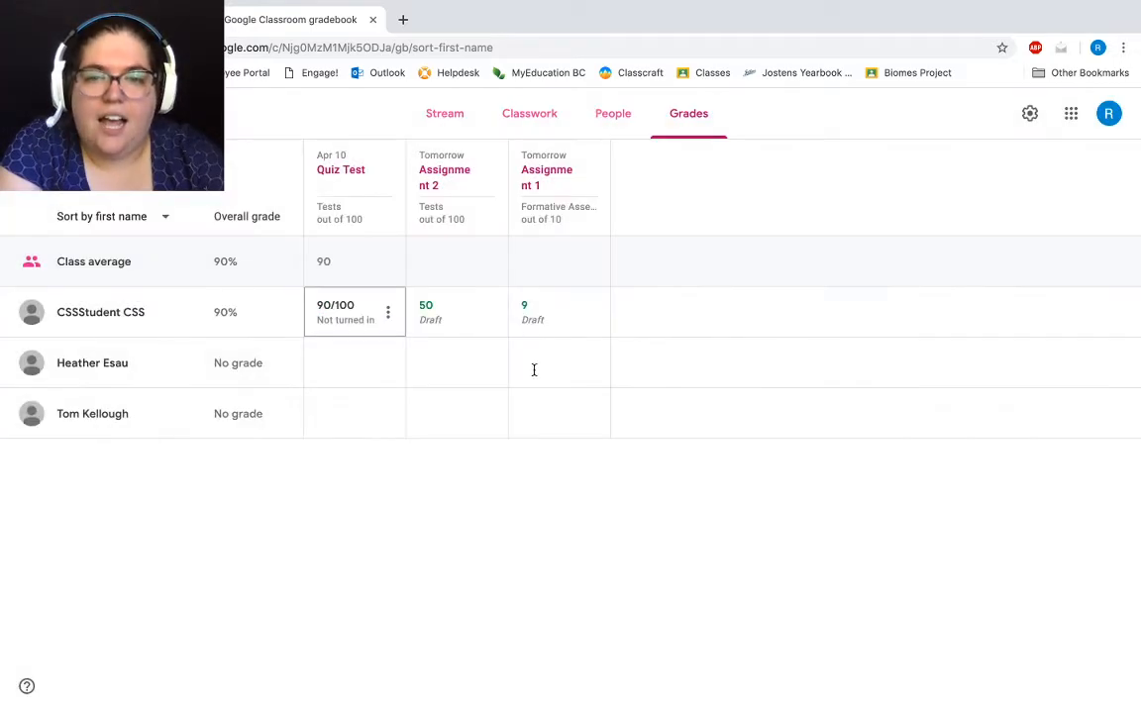
Step: Return the unsubmitted Assignment 2 to the first student with the private comment "Where's the rest?"
left_click(490, 312)
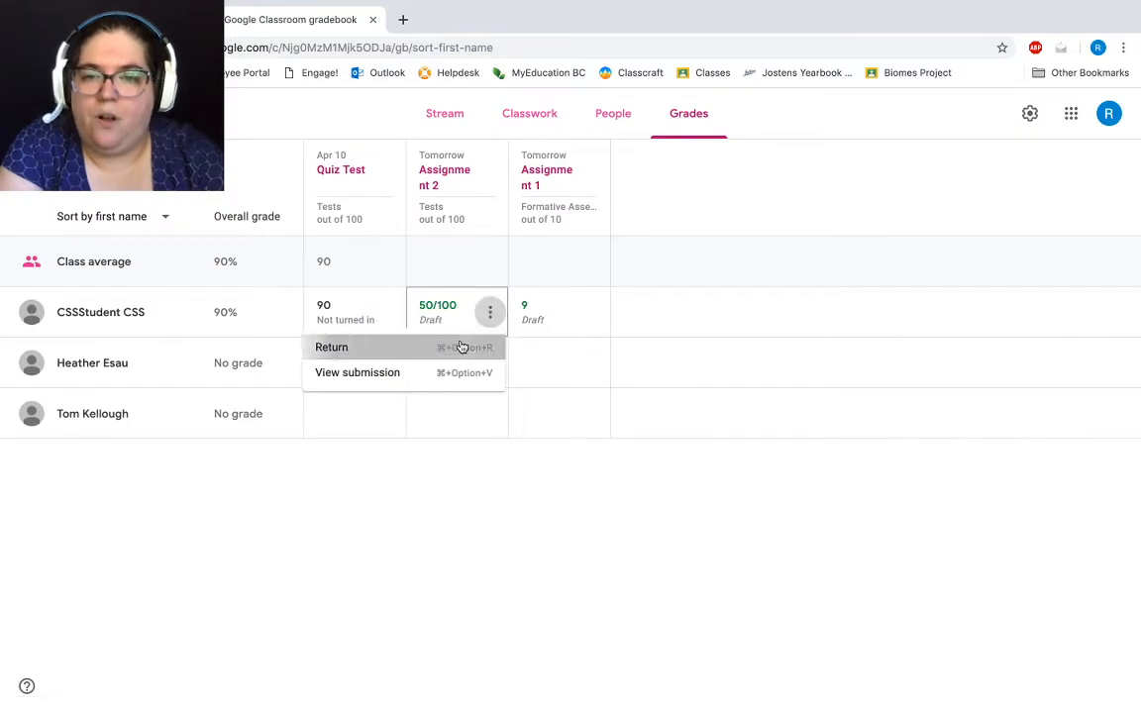
left_click(461, 346)
left_click(662, 443)
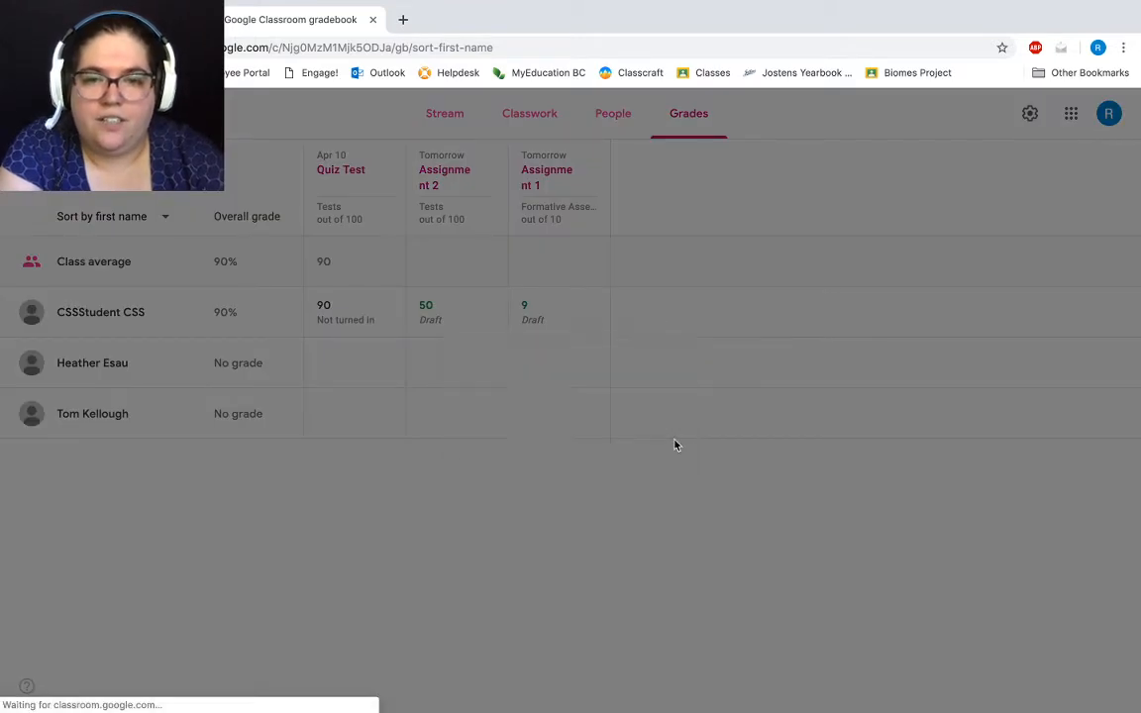
left_click(568, 433)
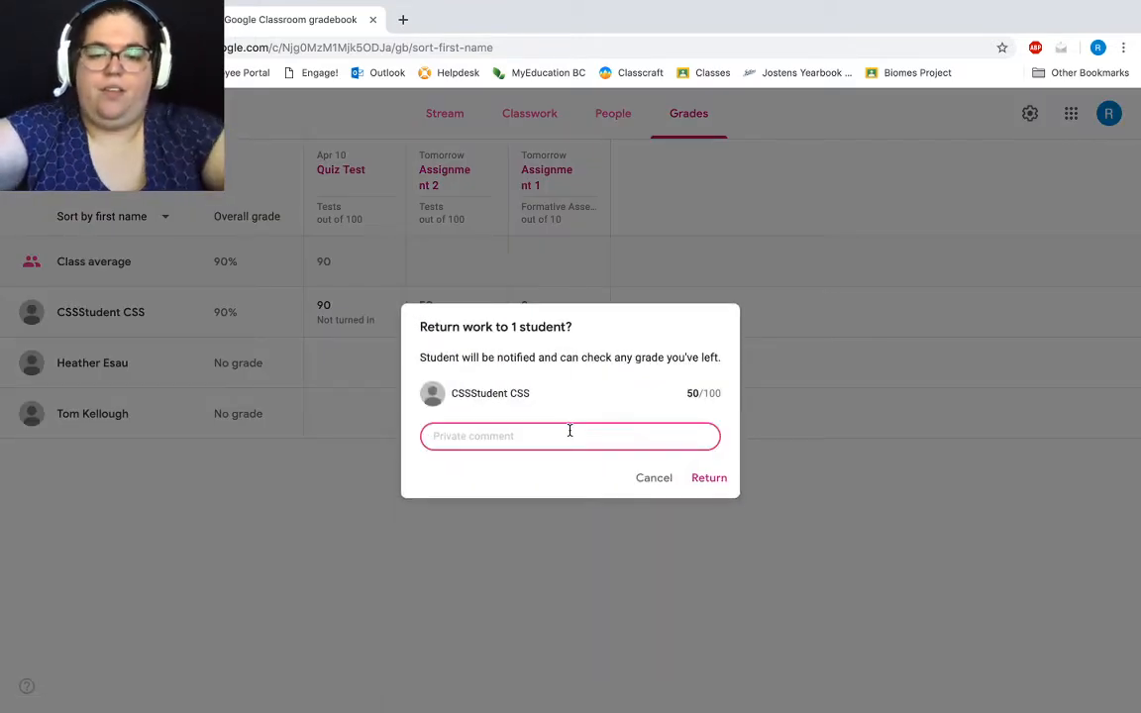
type("Where's t")
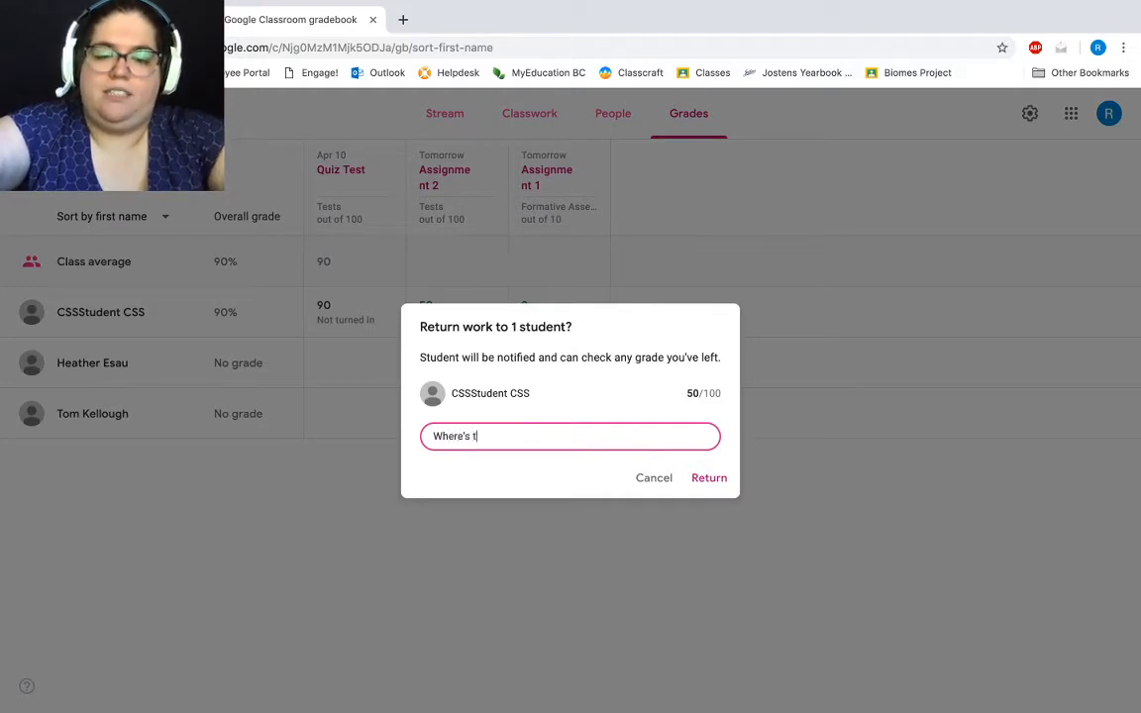
type("he rest?")
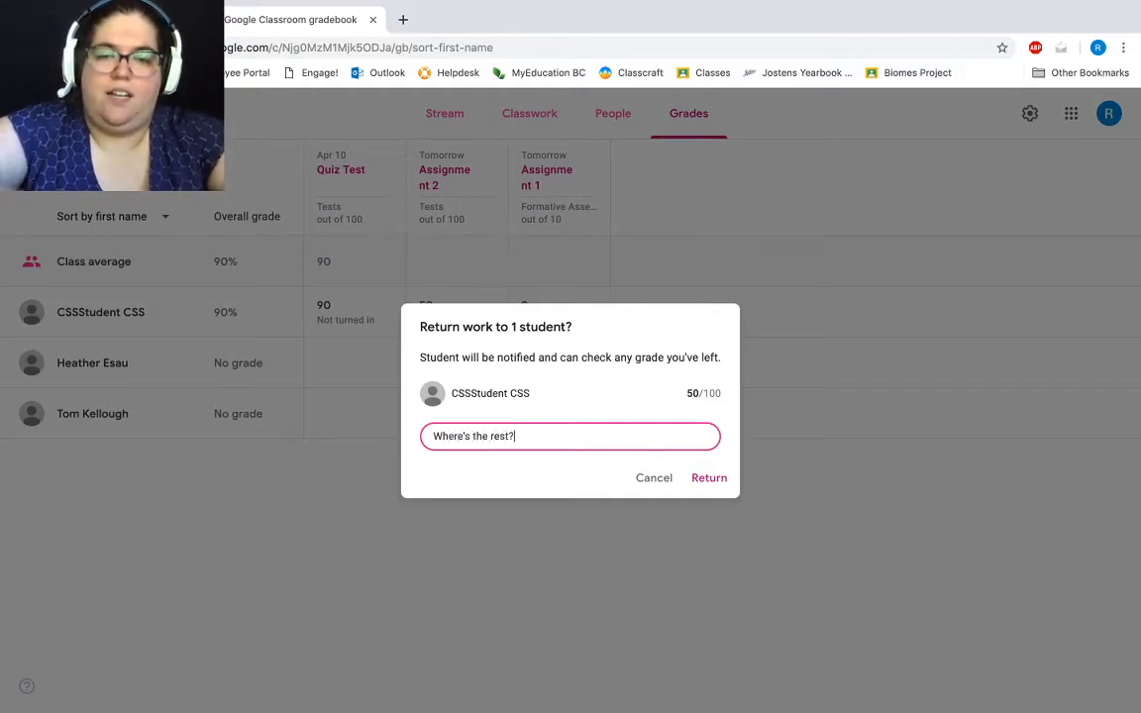
left_click(713, 481)
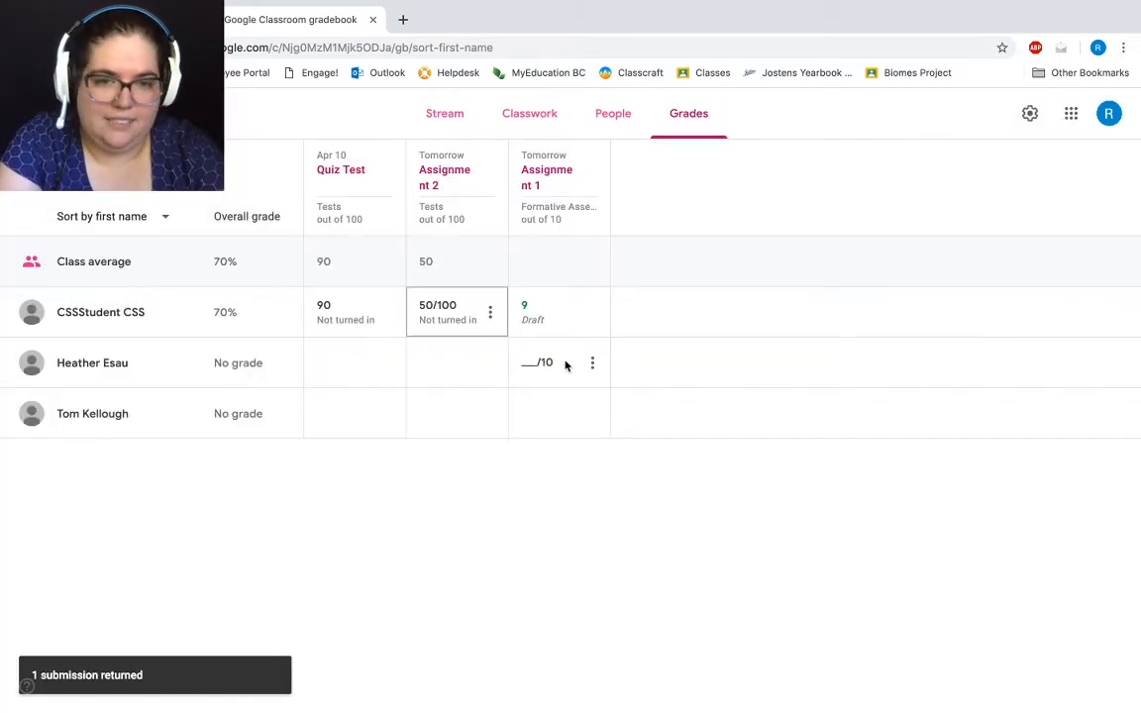
Step: Return the unsubmitted Assignment 1 to the first student without a private comment
left_click(592, 312)
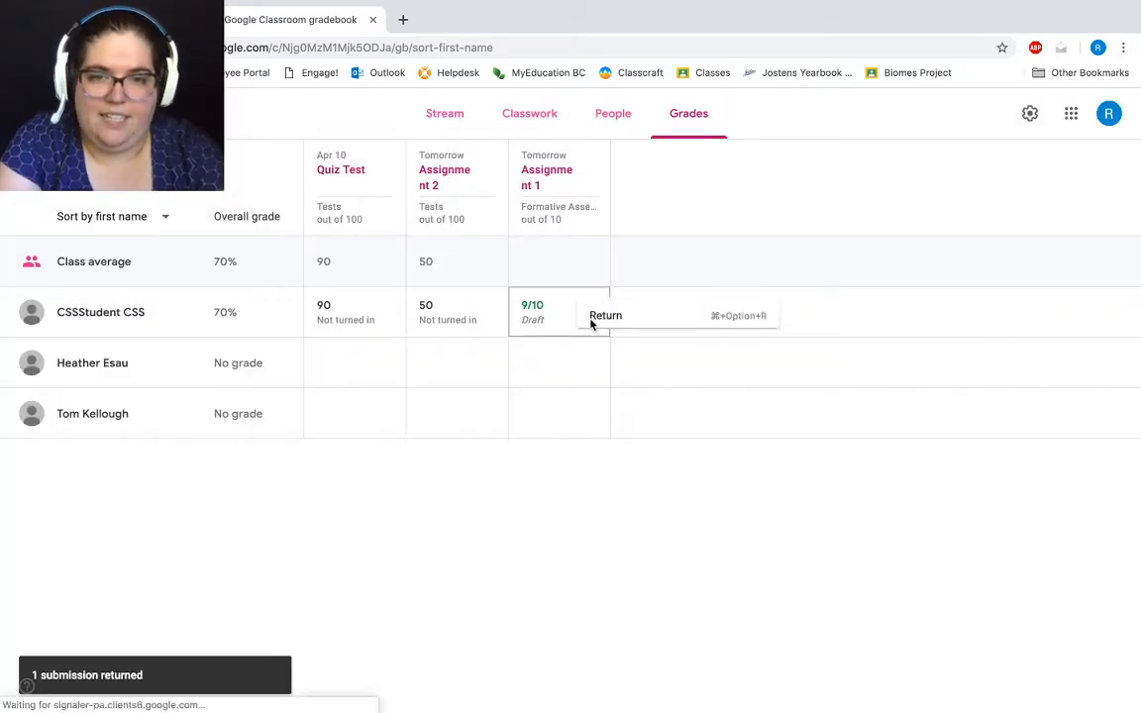
left_click(568, 348)
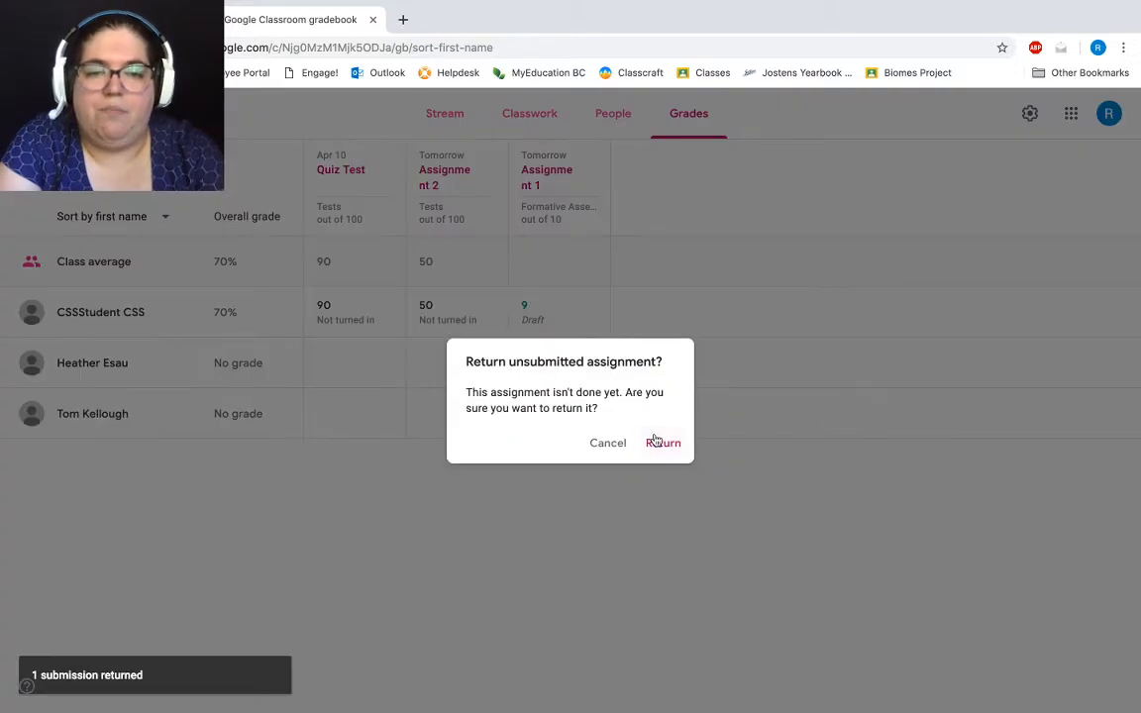
left_click(652, 438)
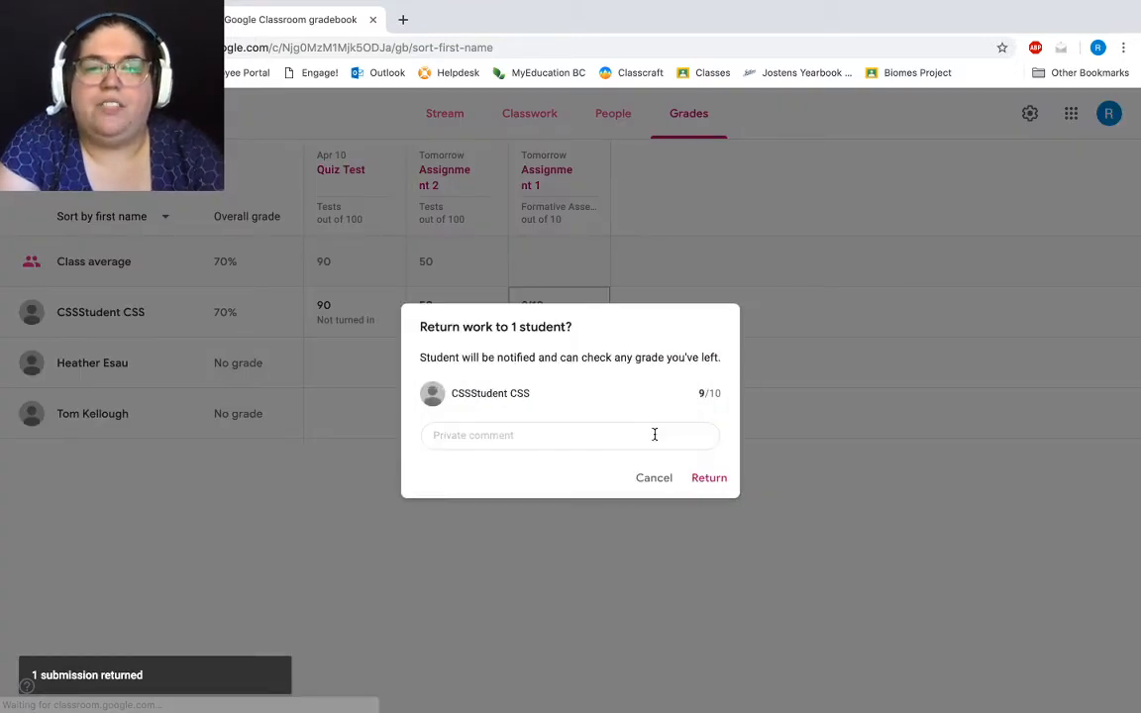
left_click(706, 480)
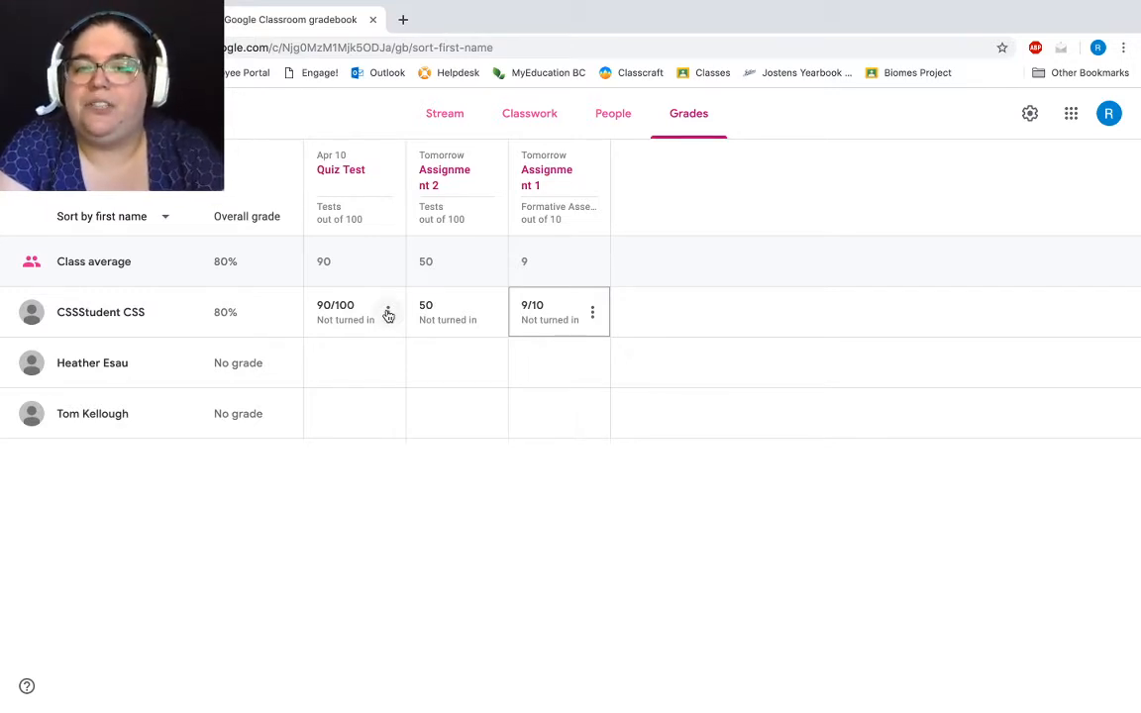
Step: Clear the first student's grades for Quiz Test, Assignment 2 and Assignment 1 in the gradebook
left_click(388, 315)
left_click(389, 315)
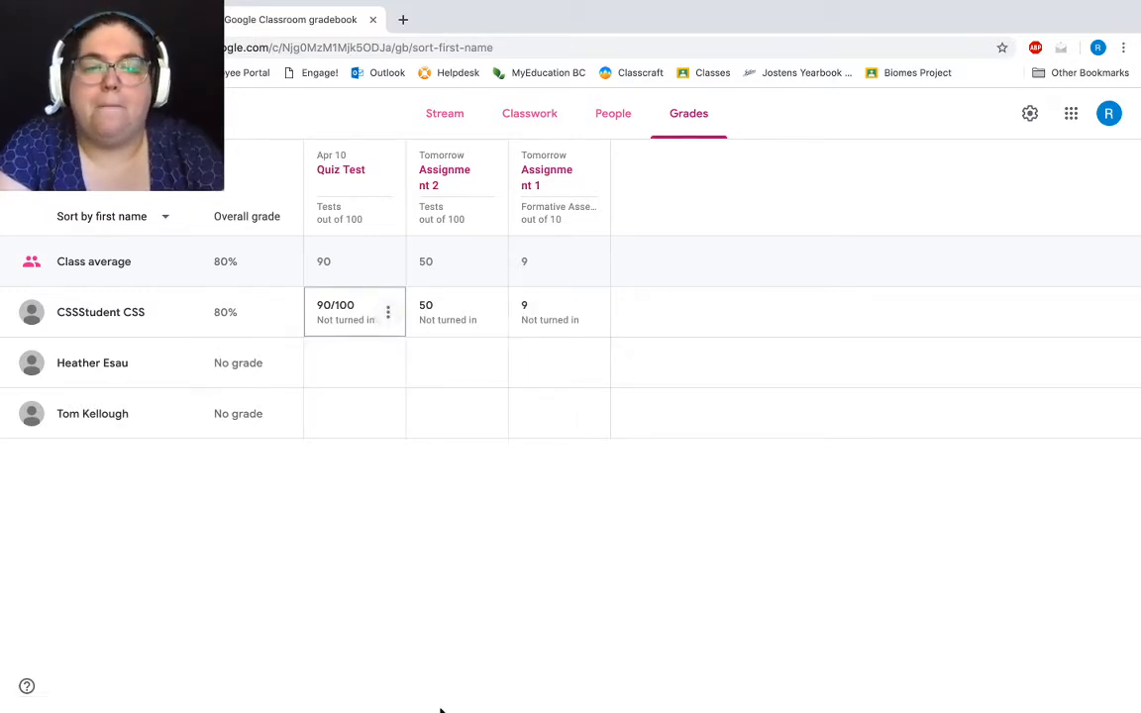
left_click(340, 306)
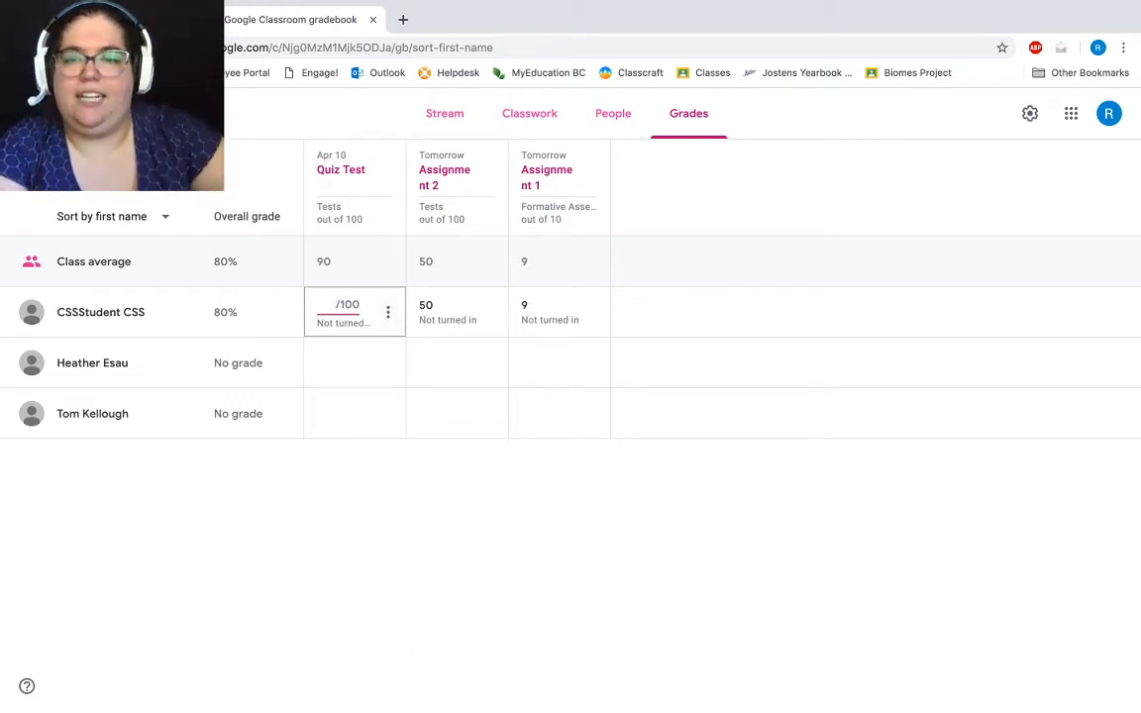
key("Tab")
key("BackSpace")
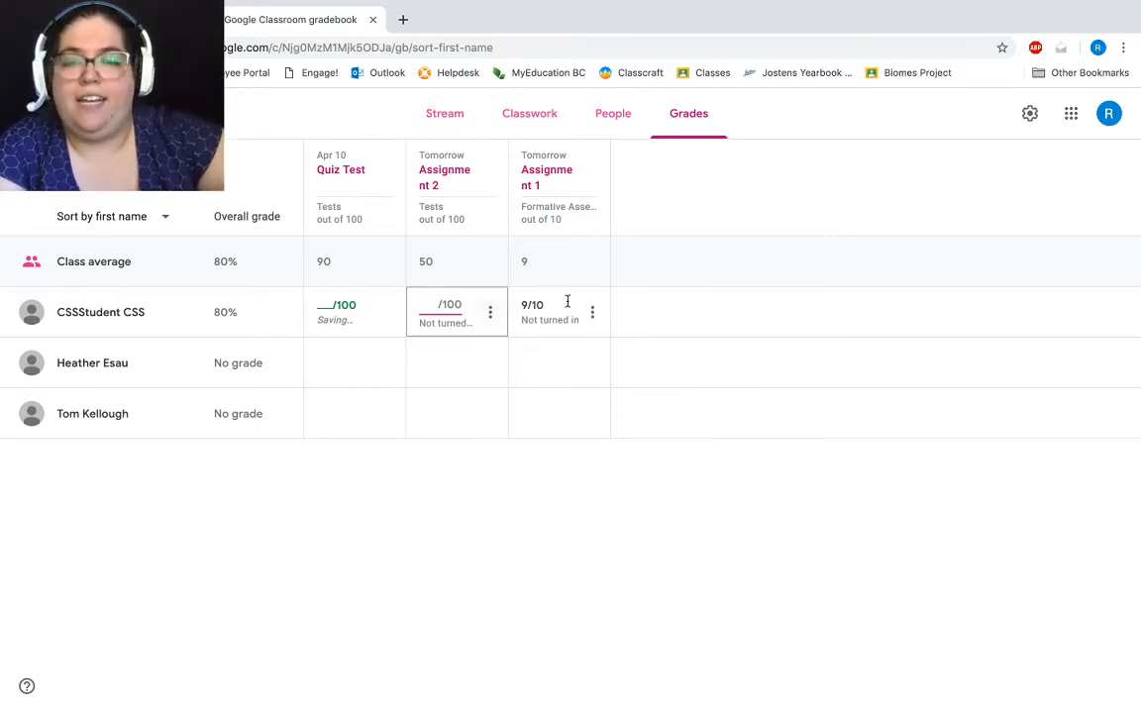
key("Tab")
key("BackSpace")
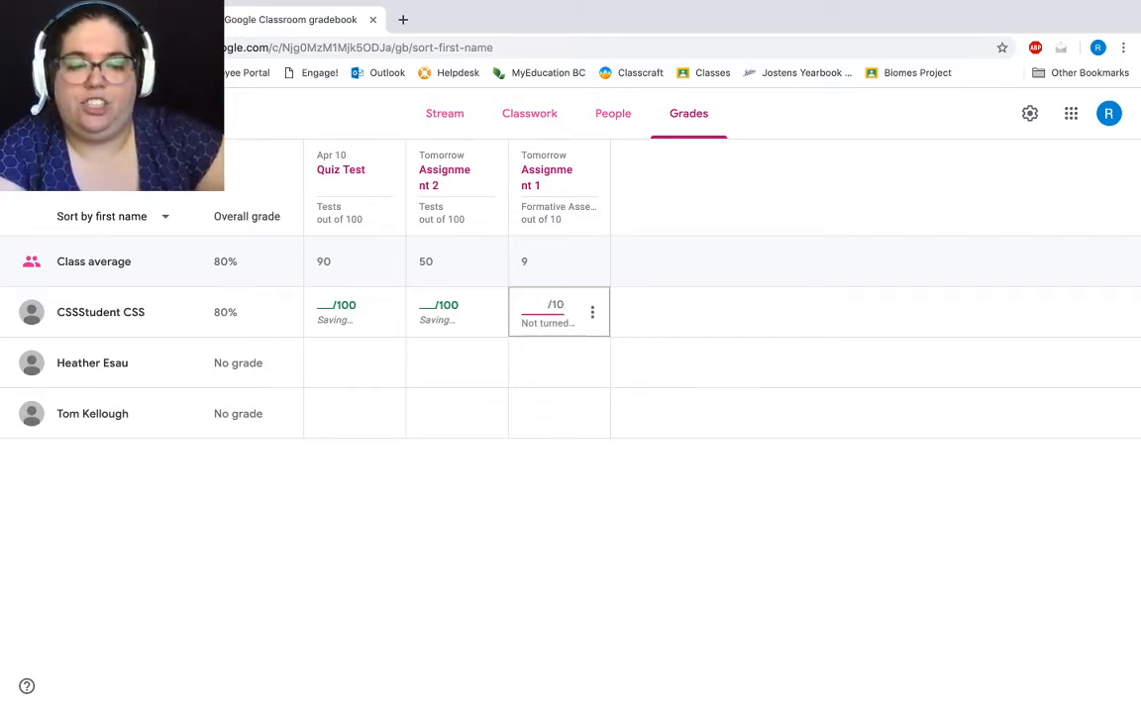
key("Return")
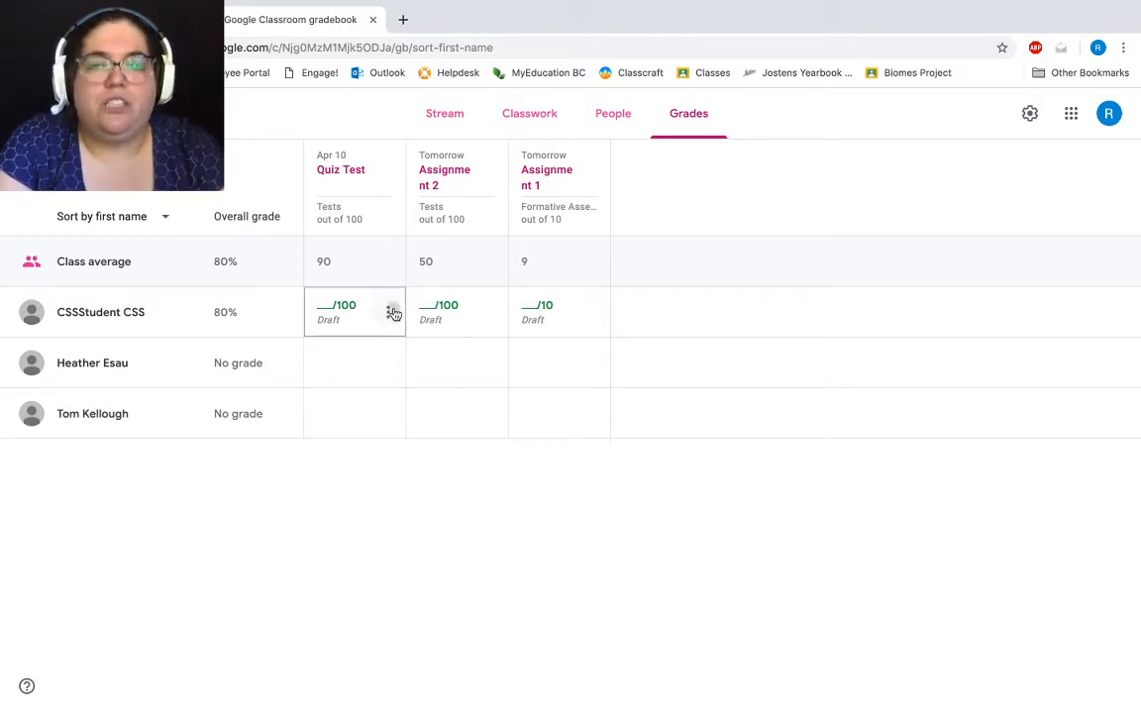
Step: Return the Quiz Test to the first student with no grade
left_click(388, 312)
left_click(376, 347)
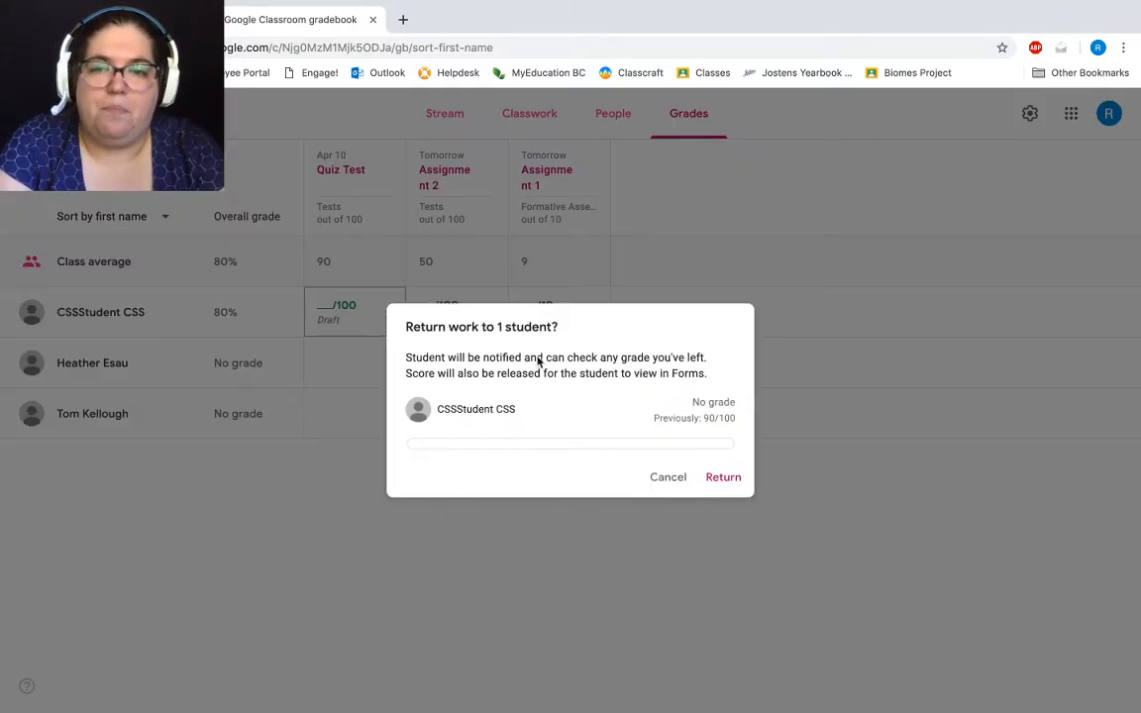
left_click(723, 485)
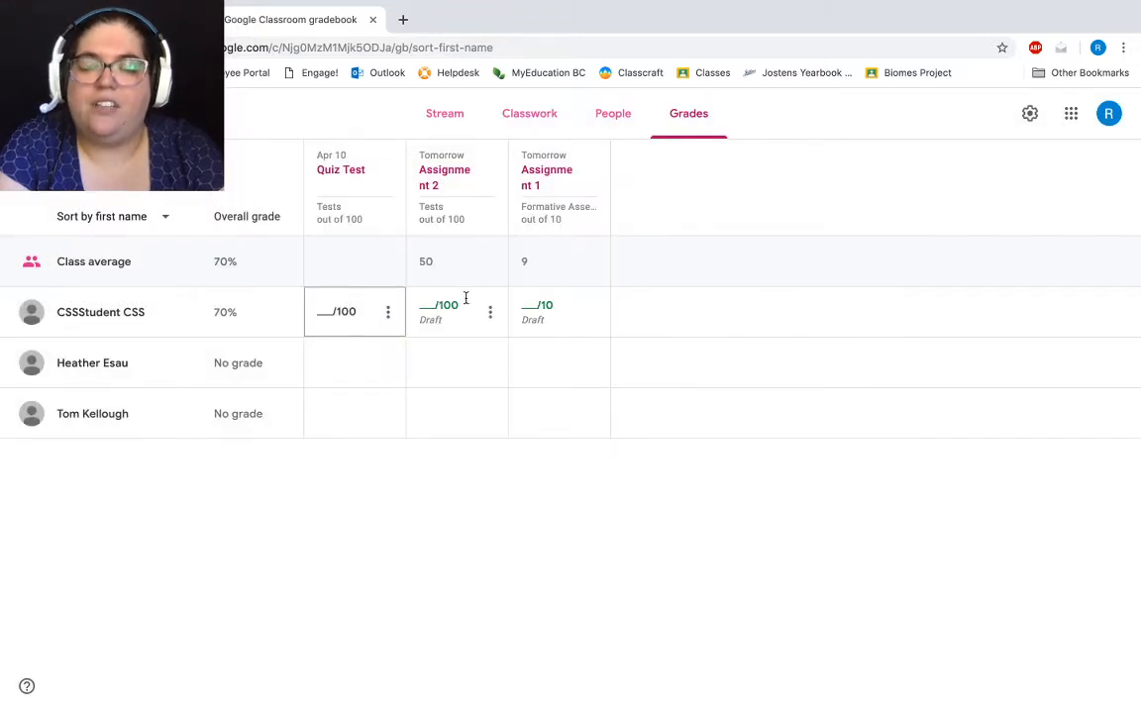
Step: Return Assignment 2 to the first student with no grade and no private comment
left_click(490, 313)
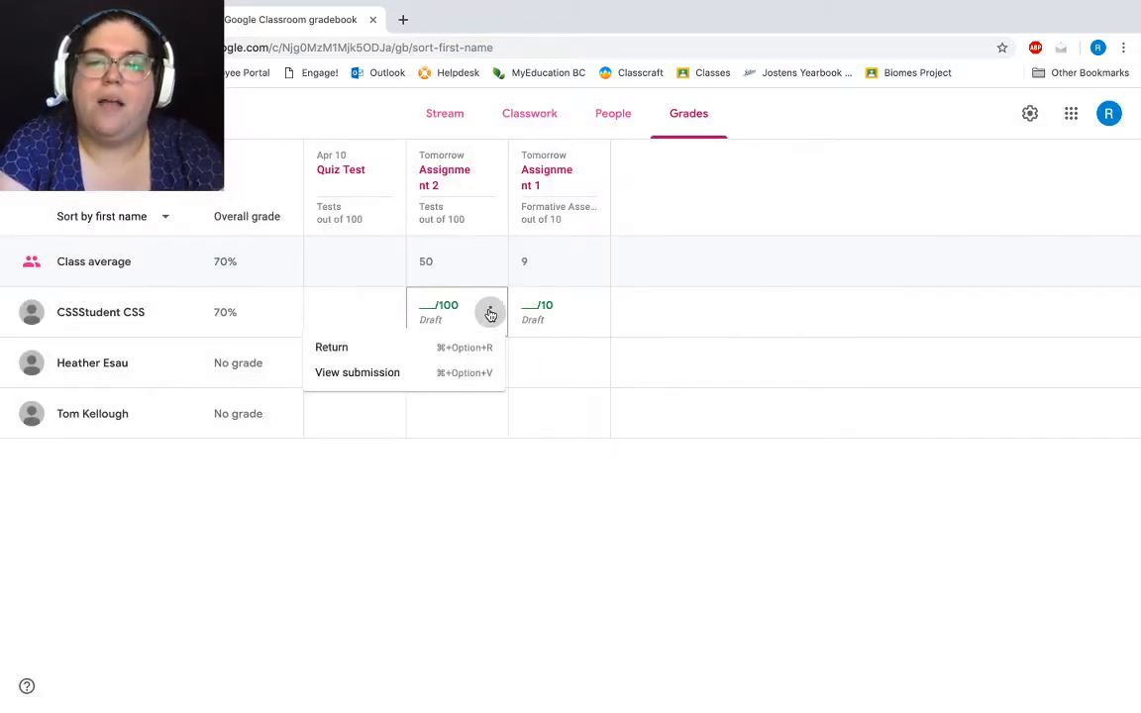
left_click(446, 345)
left_click(545, 438)
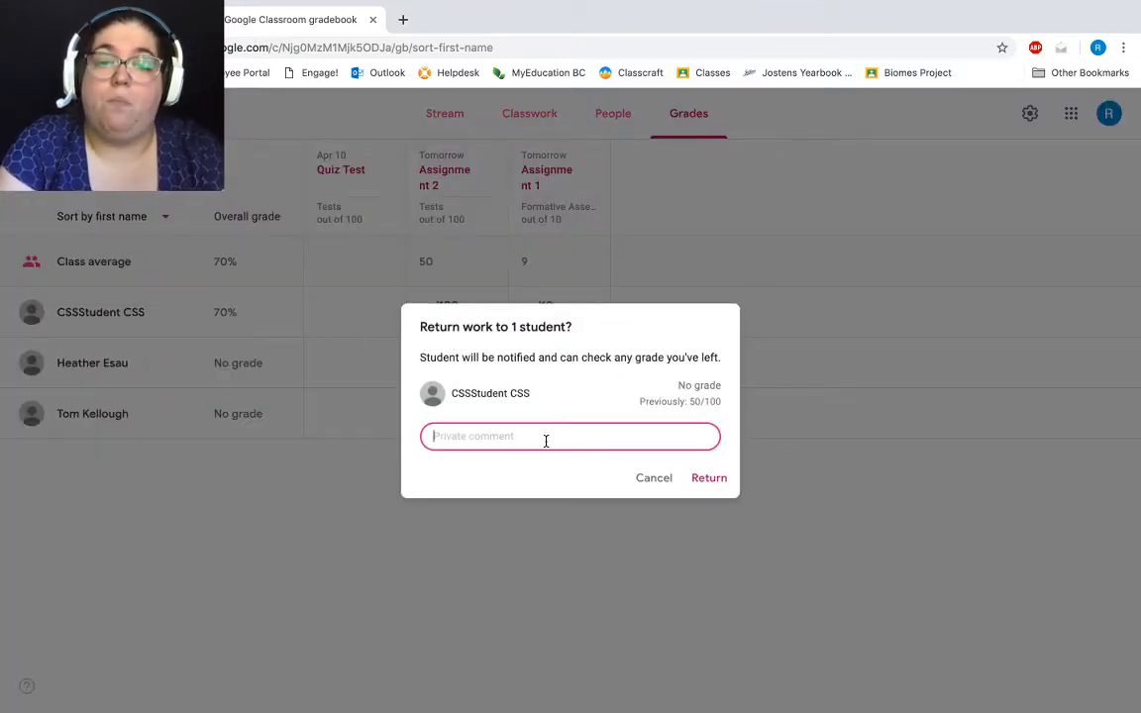
left_click(716, 480)
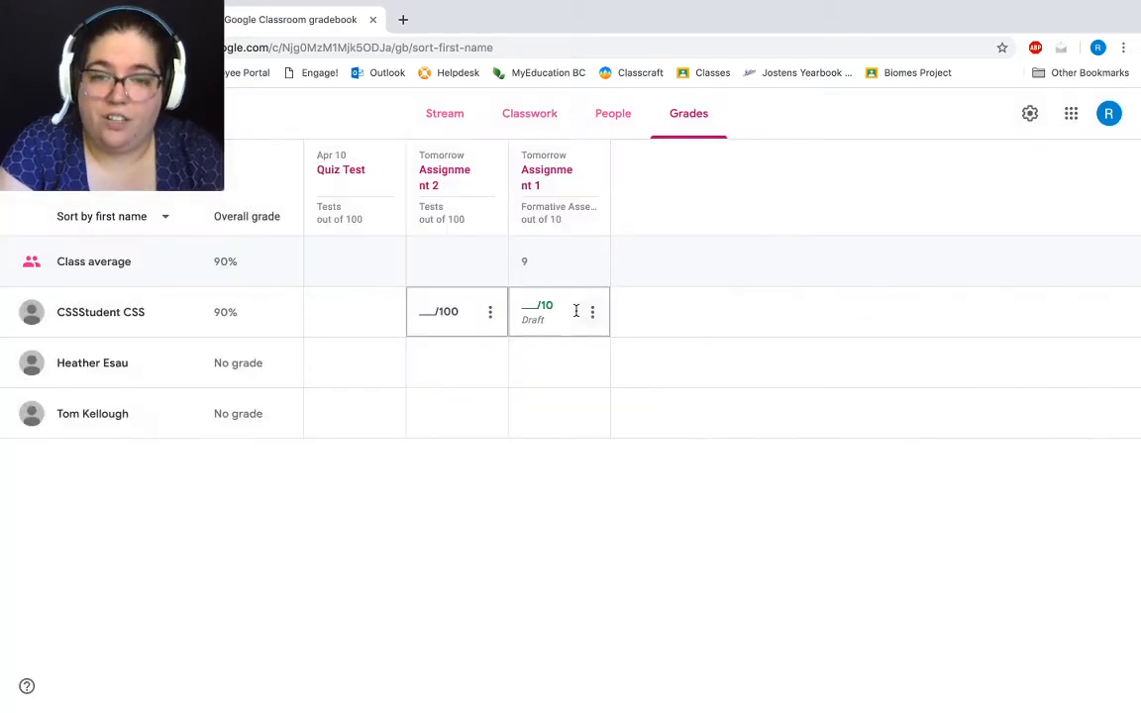
Step: Return Assignment 1 to the first student with no grade
left_click(576, 312)
left_click(592, 316)
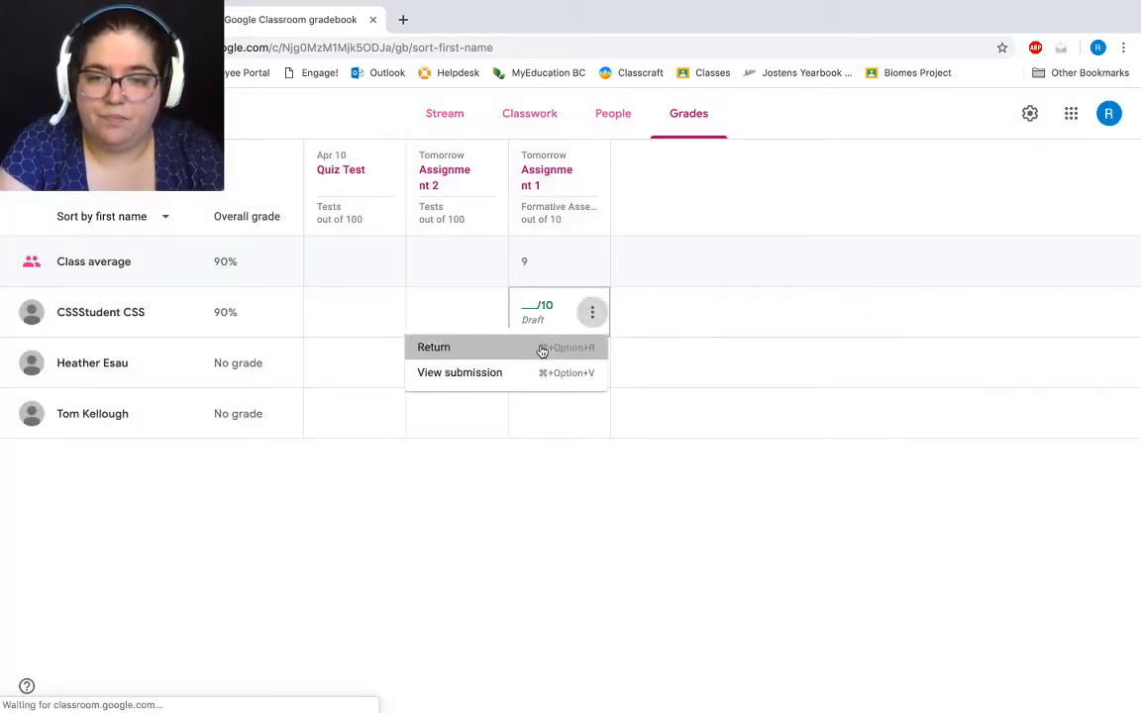
left_click(540, 347)
left_click(702, 479)
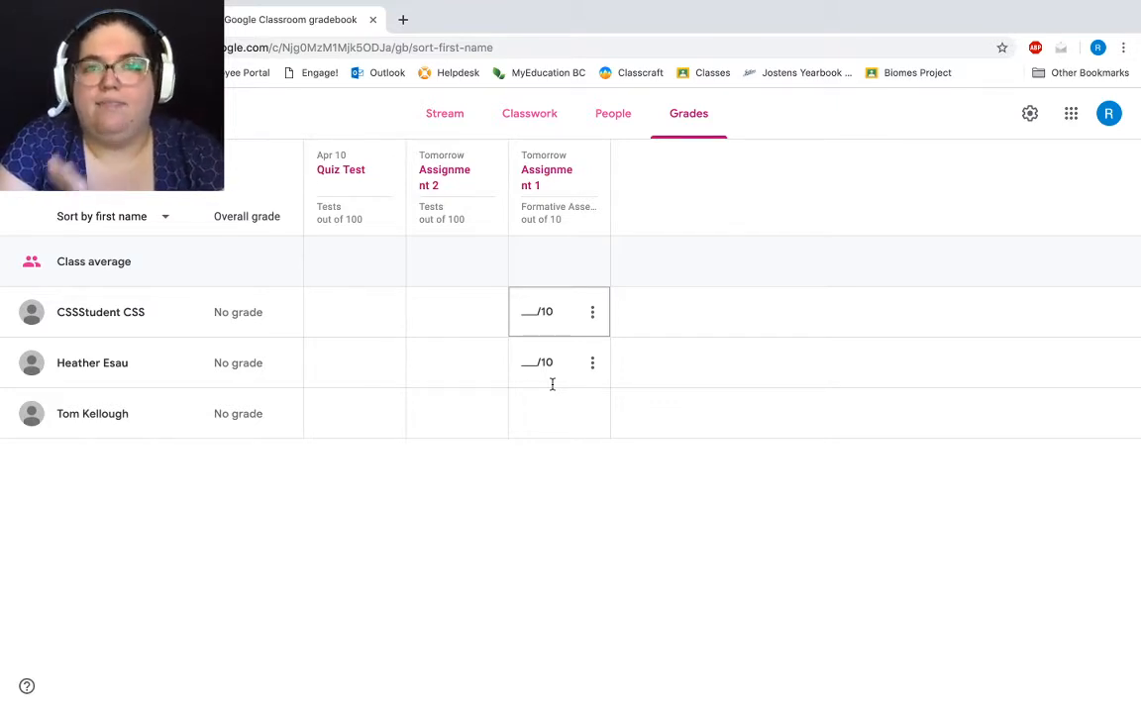
Step: Switch to the student's account in Firefox, open the full details of Assignment 1 and reload the page
mouse_move(609, 673)
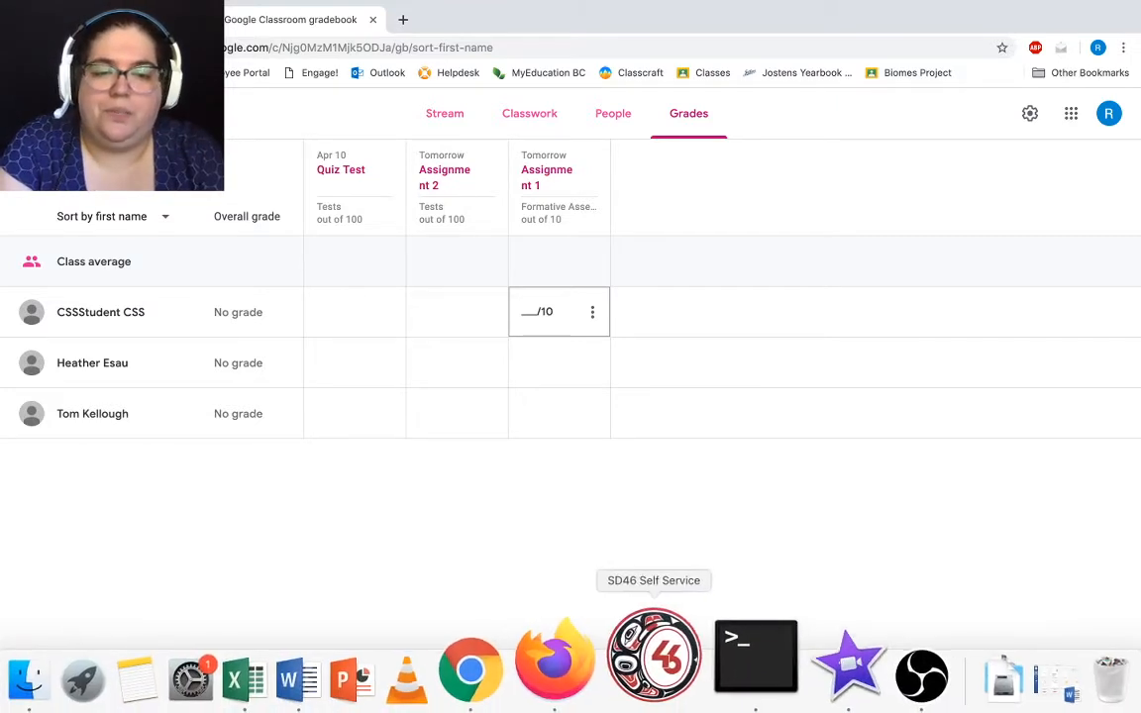
left_click(609, 674)
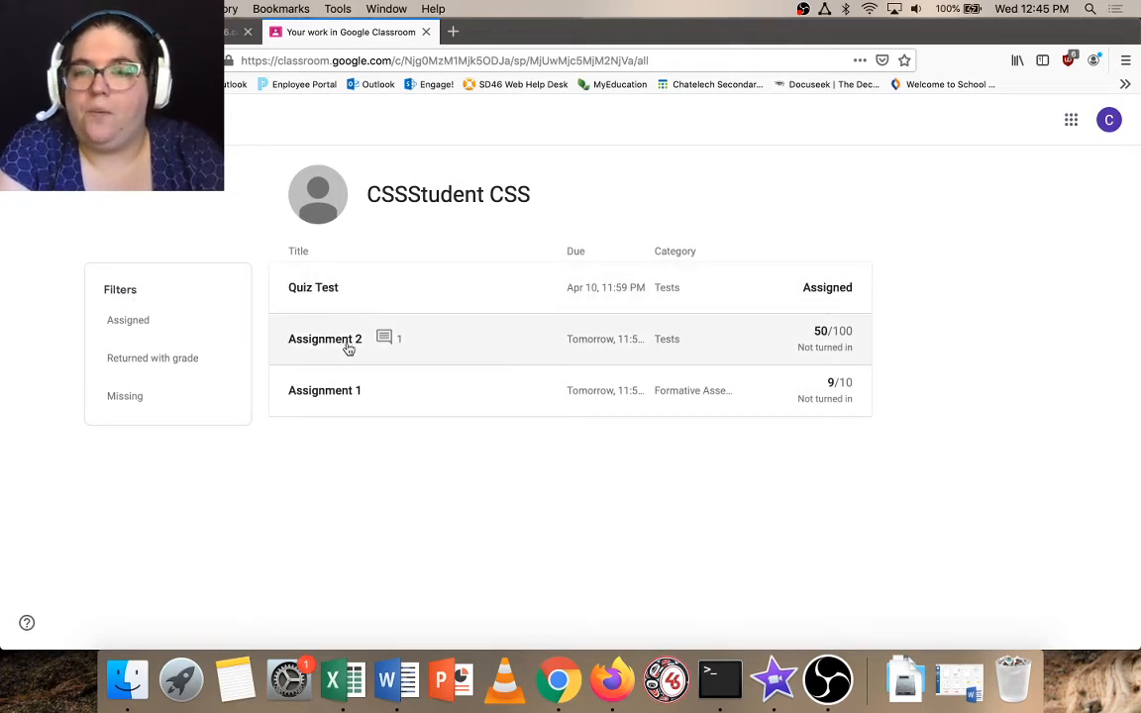
left_click(359, 412)
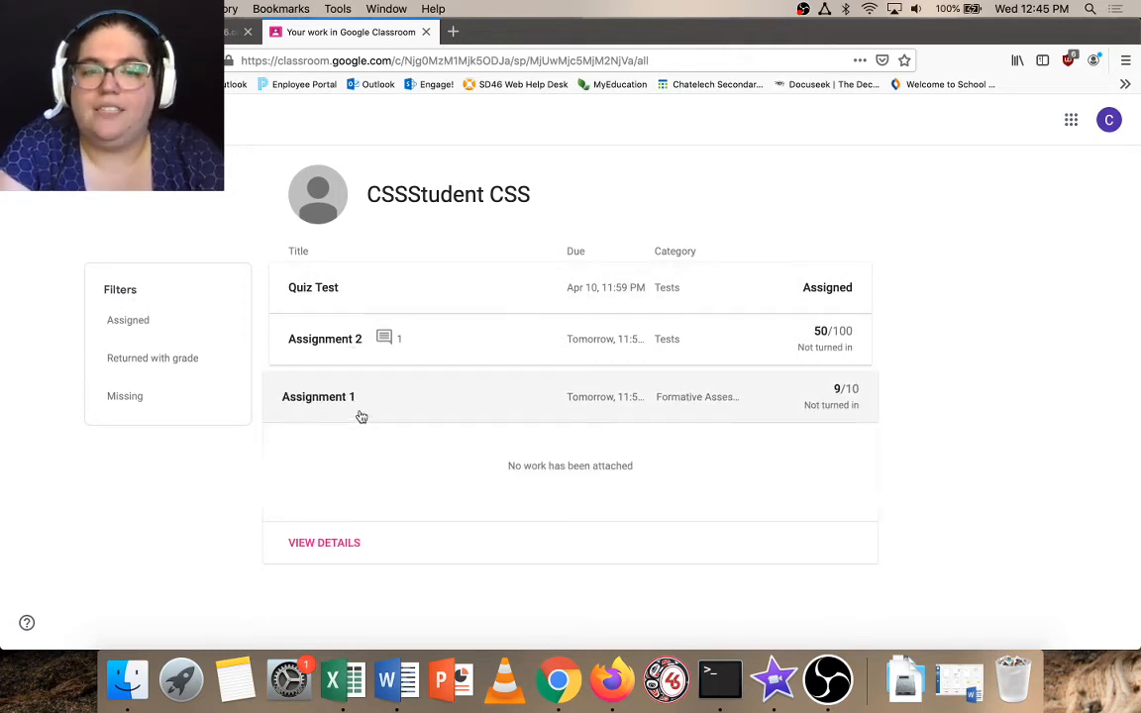
left_click(317, 555)
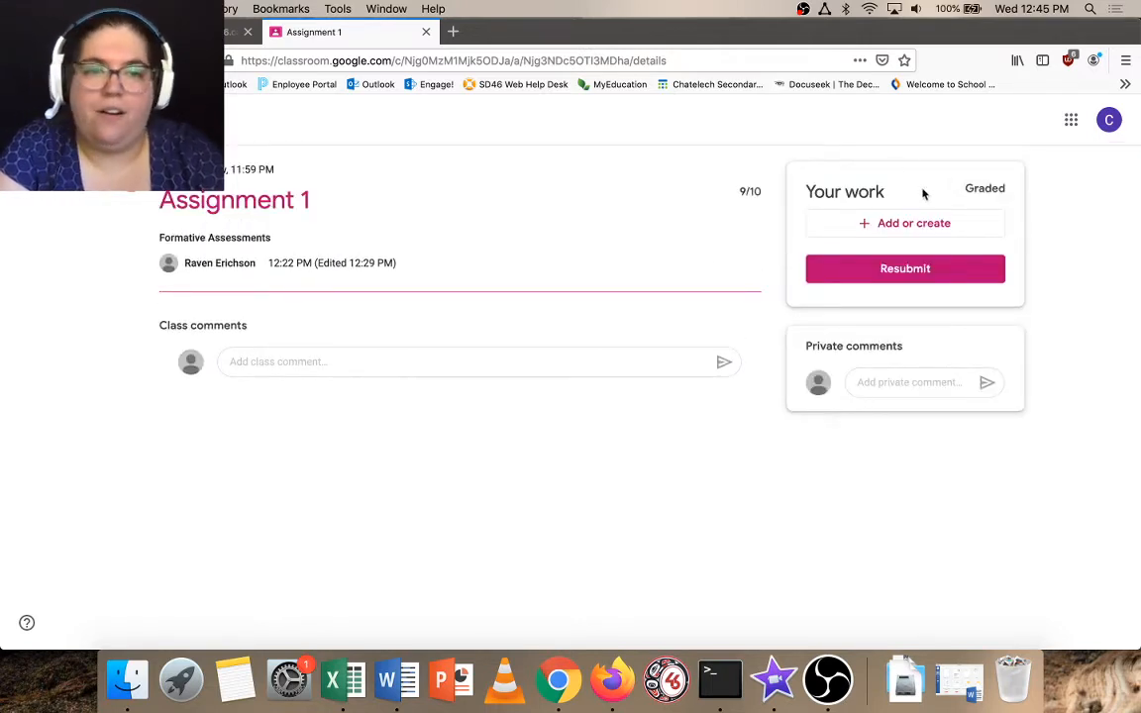
left_click(68, 61)
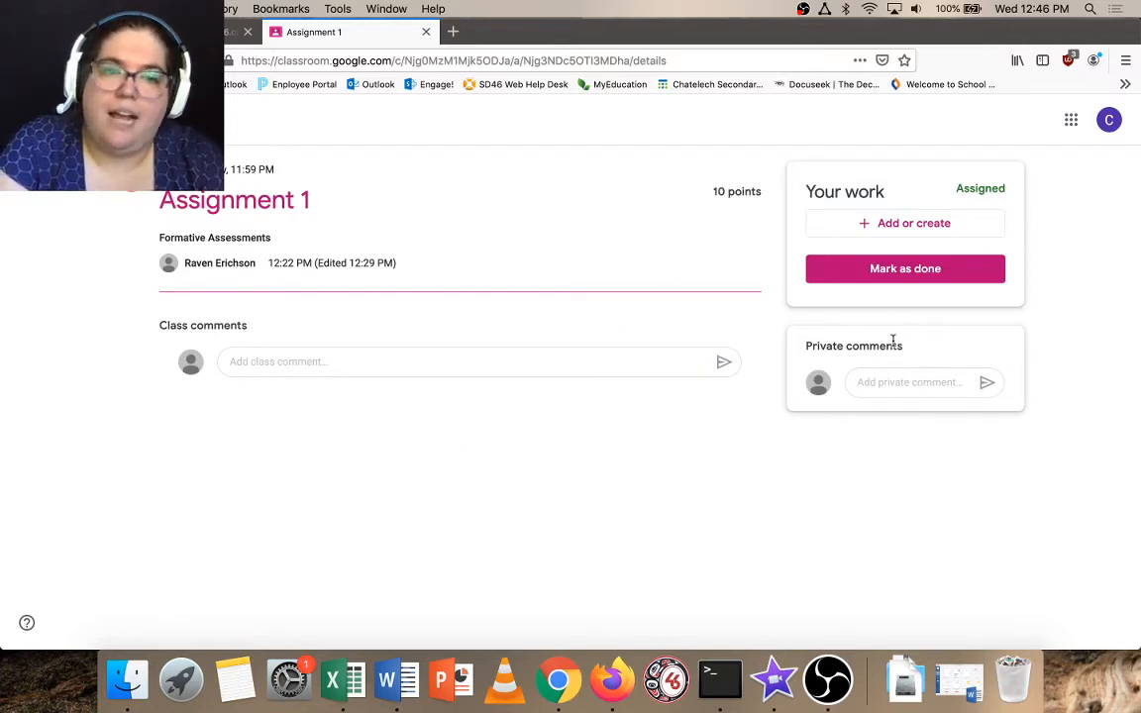
Step: Create a new Google Docs attachment for Assignment 1 and dismiss the blocked pop-up notice
left_click(899, 238)
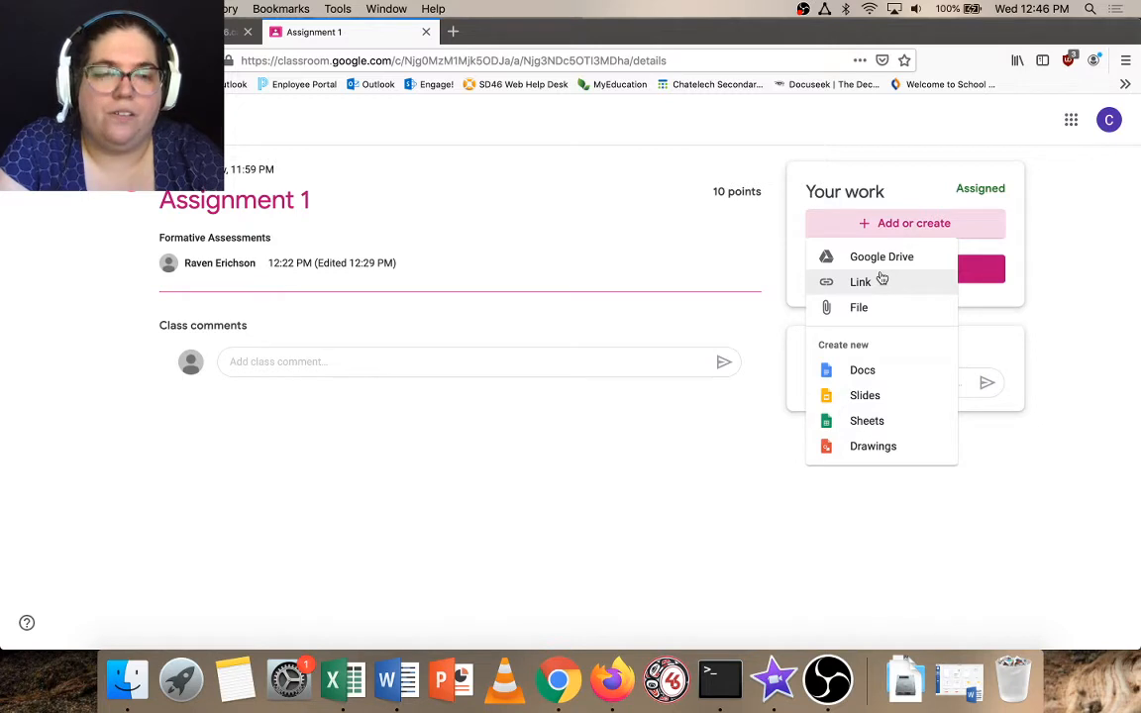
left_click(910, 236)
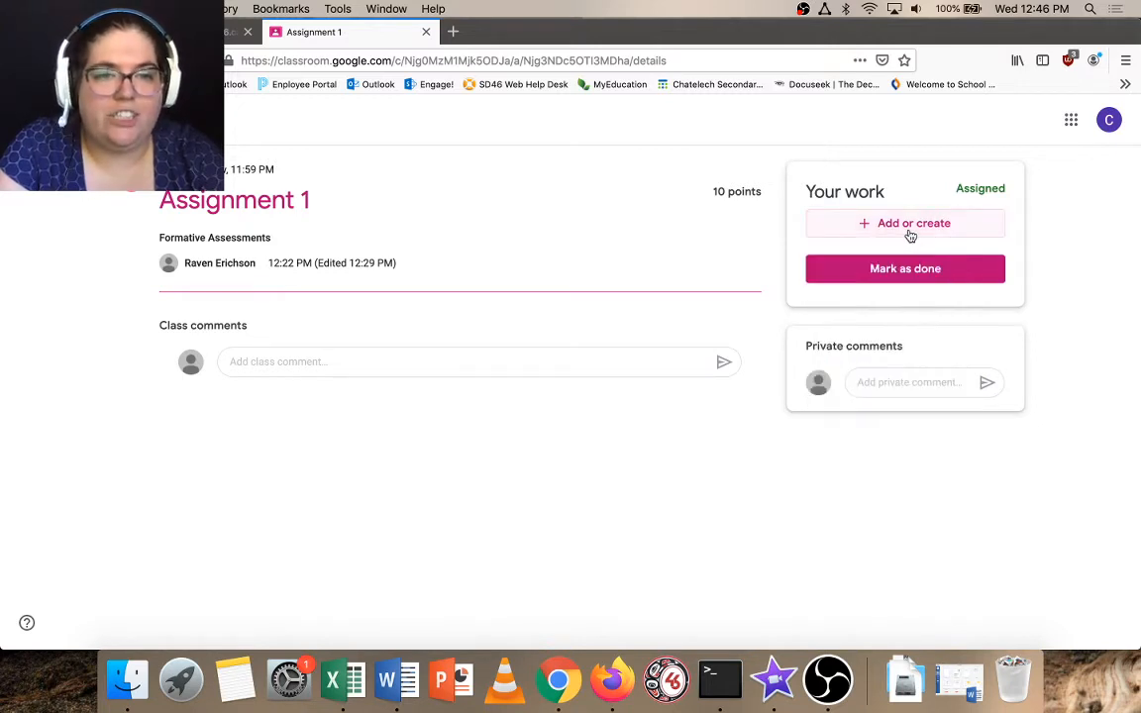
left_click(910, 230)
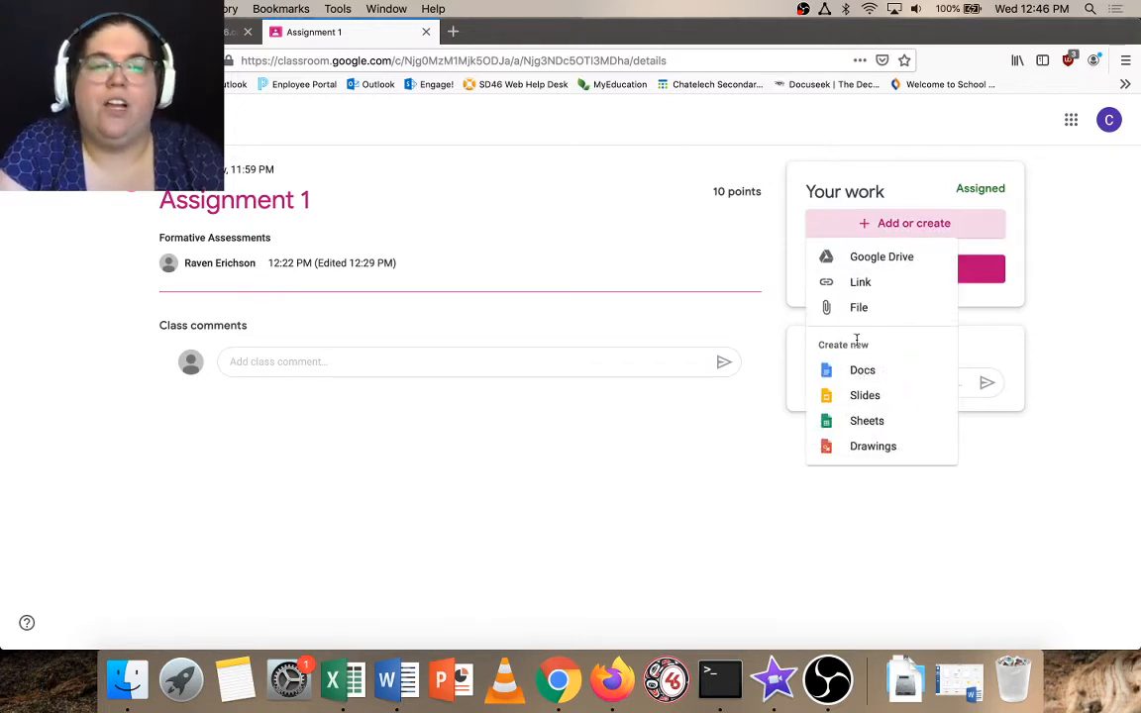
left_click(861, 370)
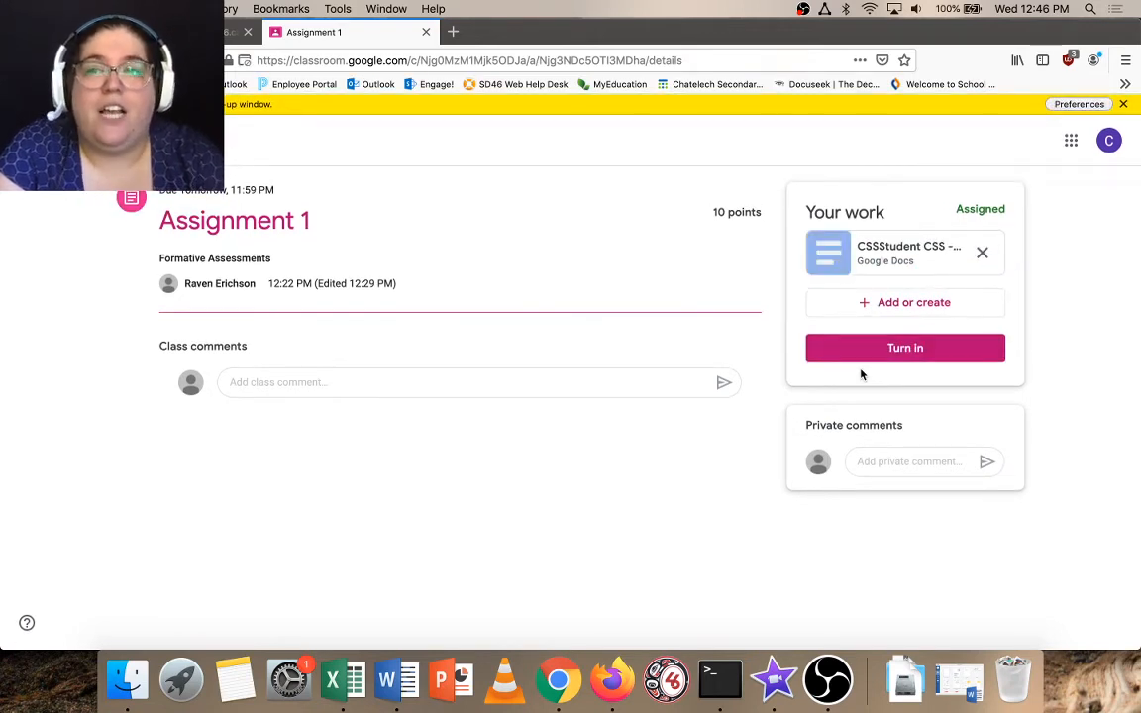
left_click(1123, 104)
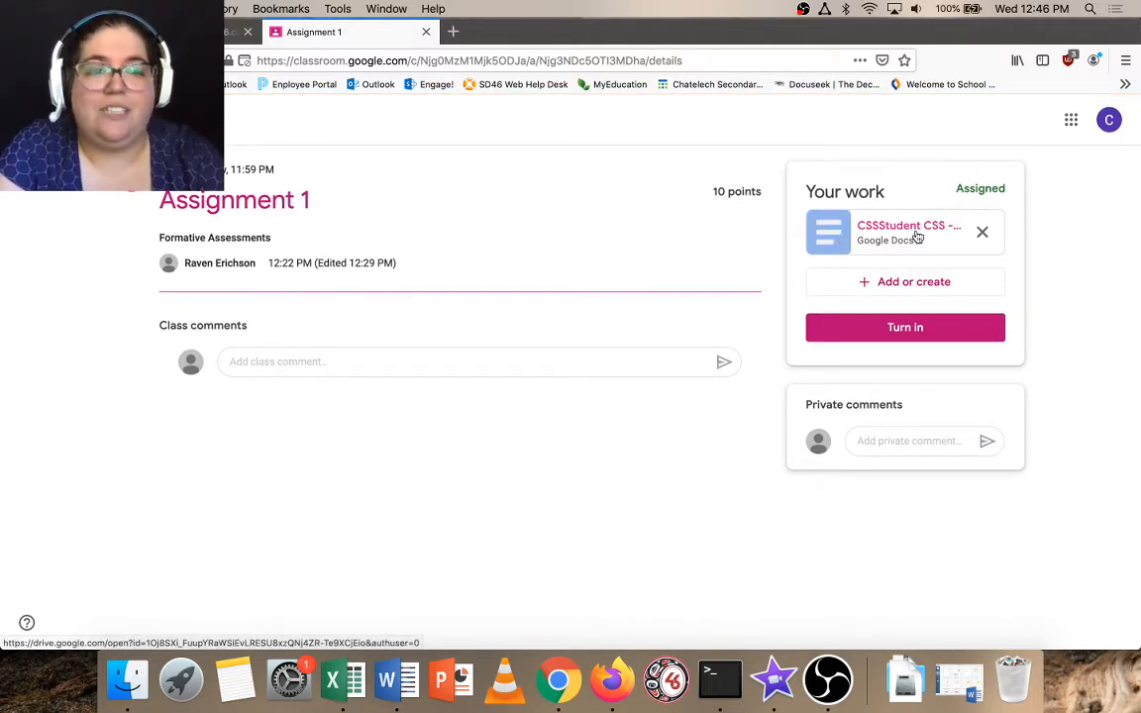
Step: Open the attached document and enter the line numbers 1., 2. and 3. on separate lines
left_click(842, 237)
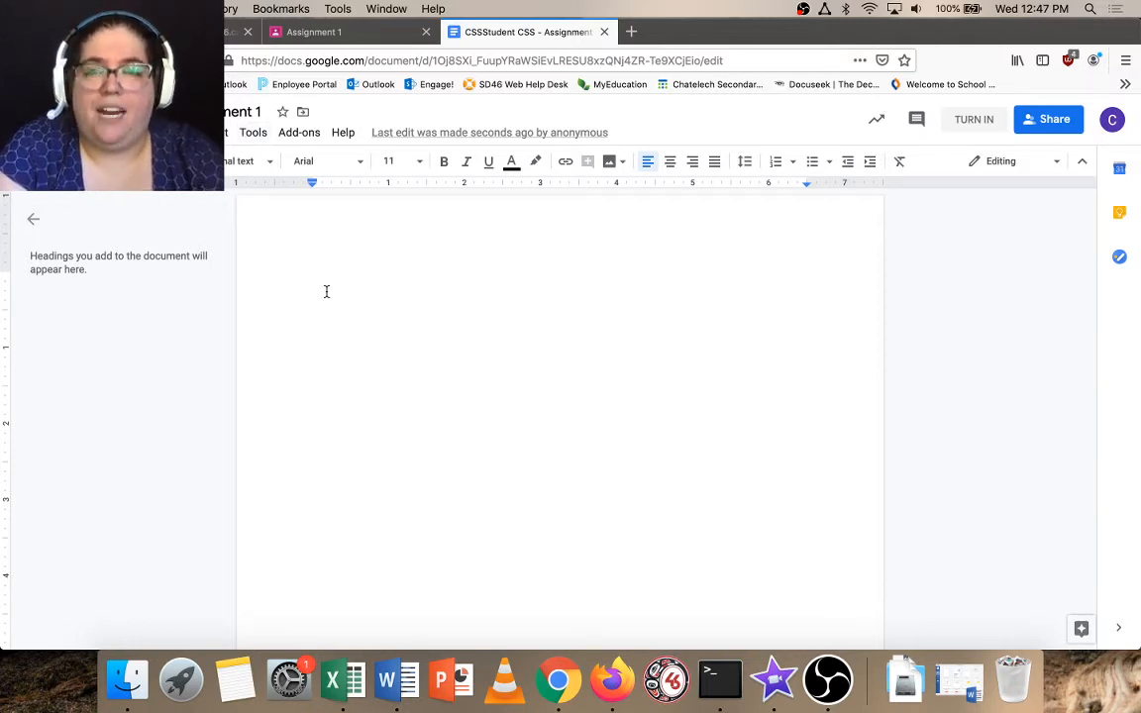
left_click(313, 35)
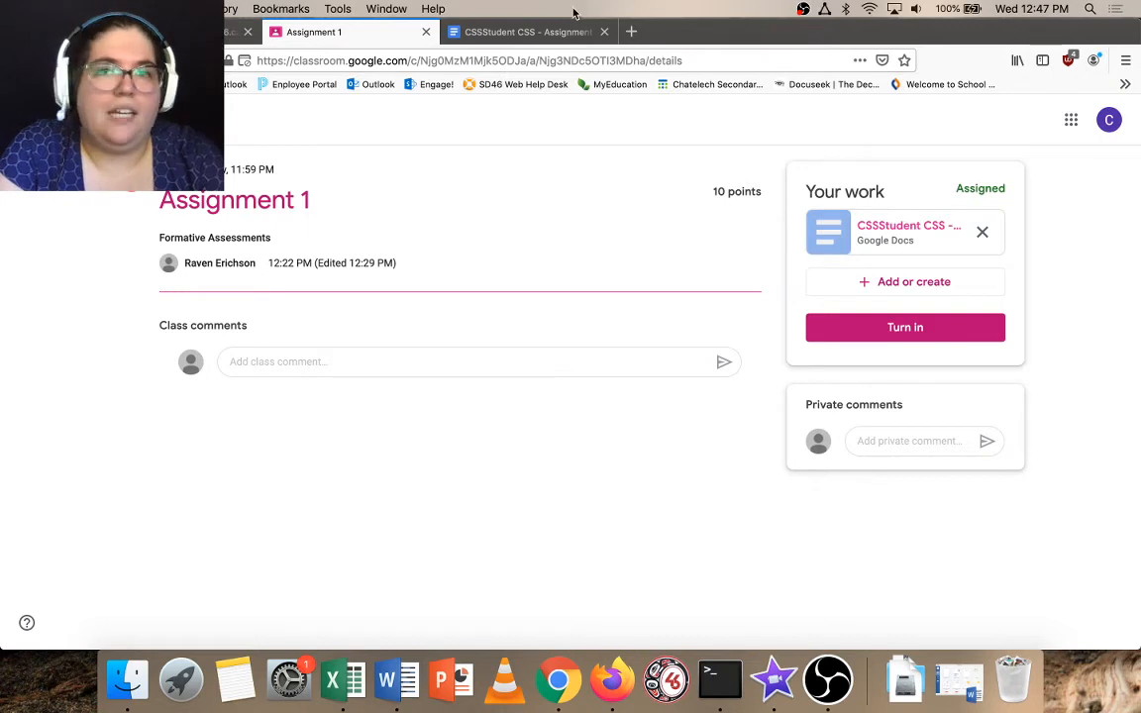
left_click(548, 31)
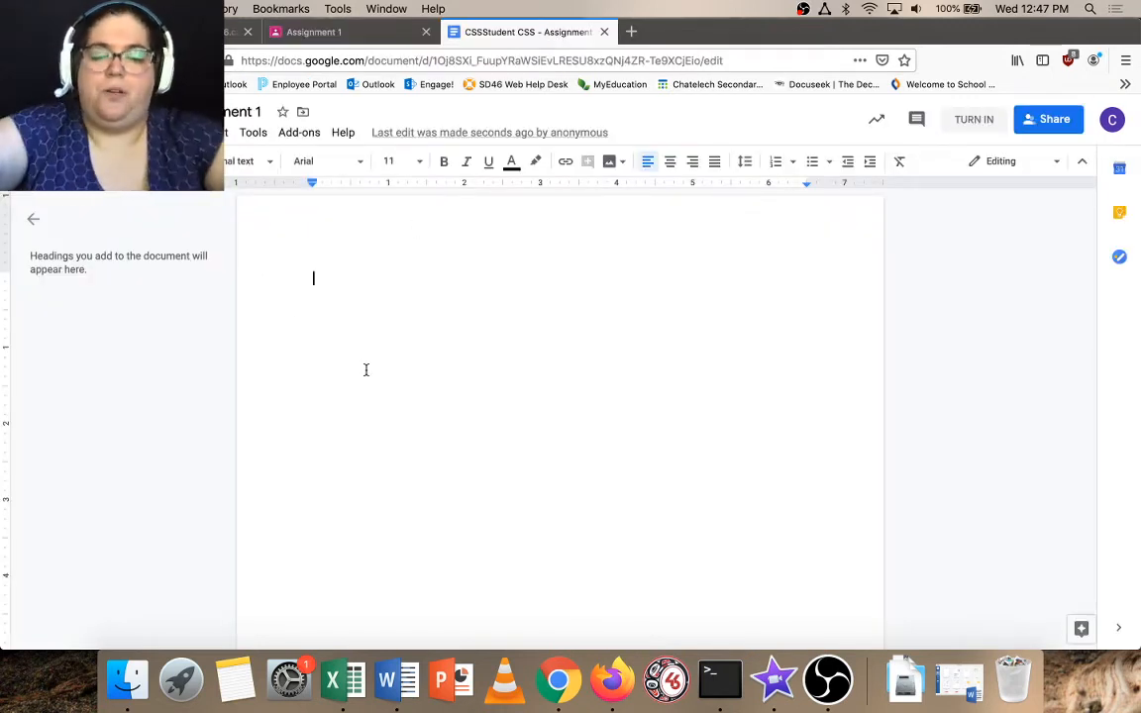
type("1.")
key("Return")
type("2.")
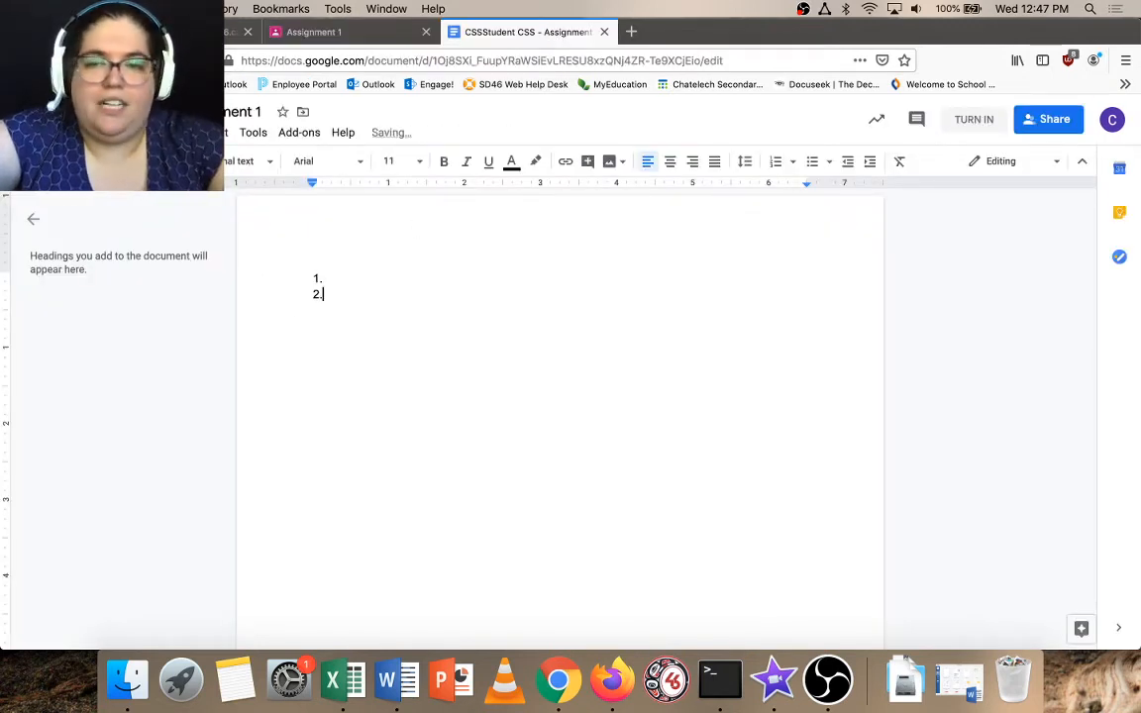
key("Return")
type("3.")
key("Return")
key("Return")
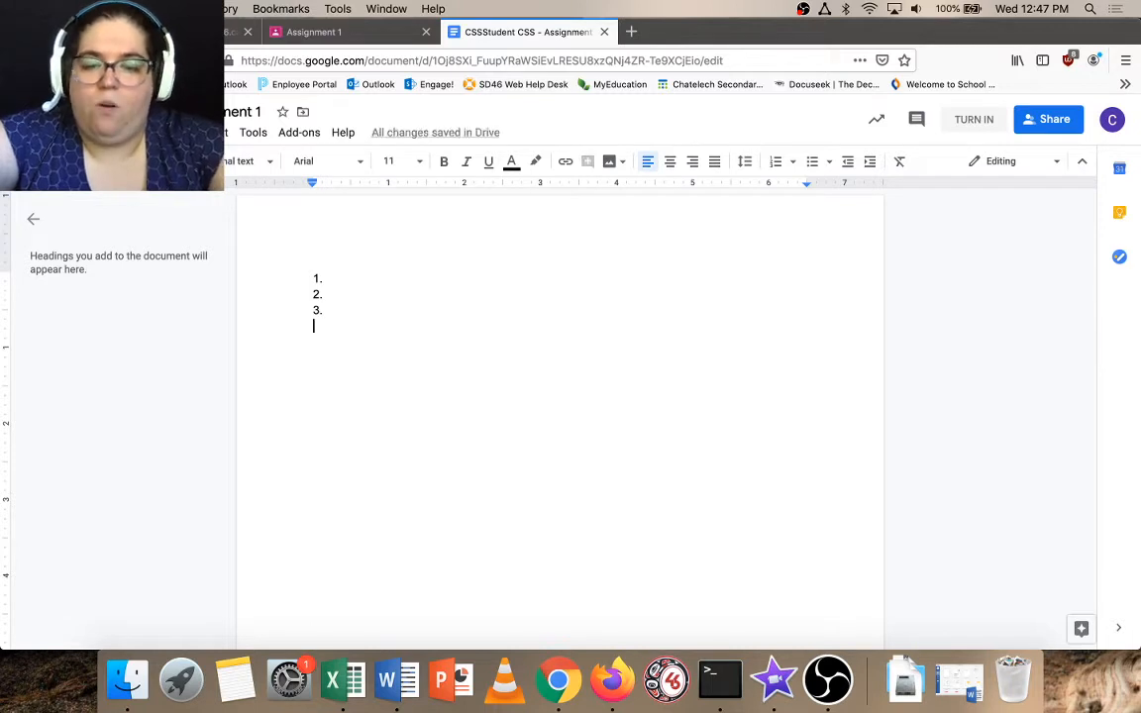
Step: Add a line of random filler text below the numbered lines, separated by blank lines
key("Return")
key("Return")
type("LKFjdlksfjalkj")
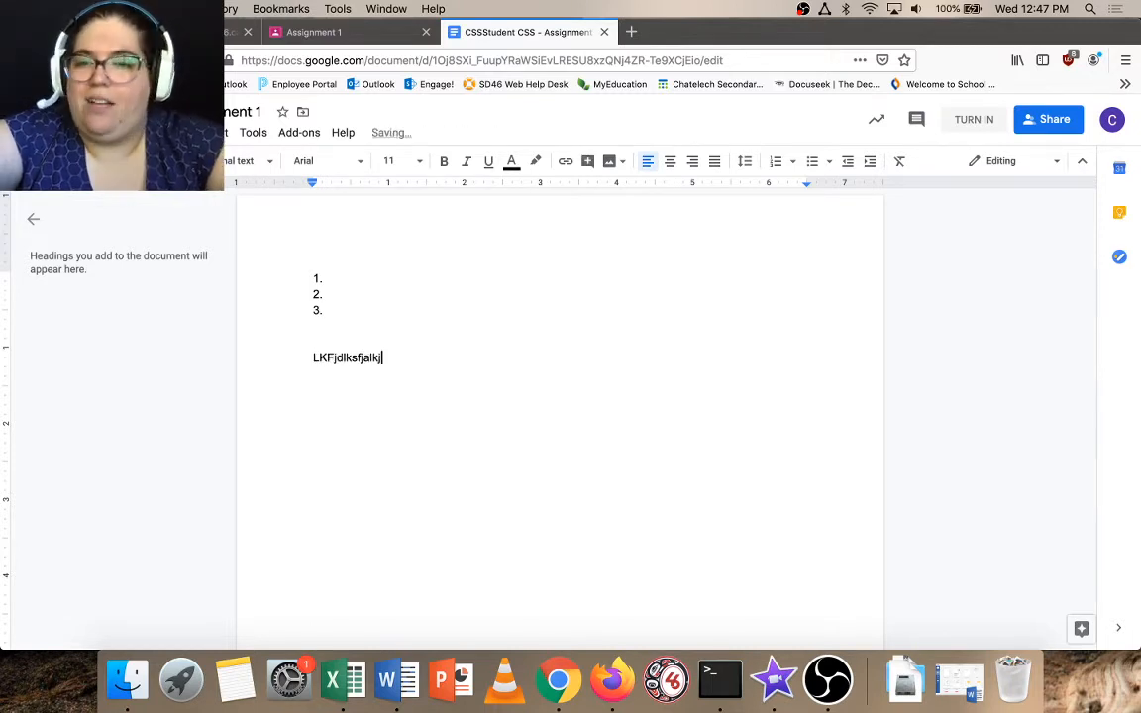
type(" lkd jklj flkfl jdfj kdjkljdkljf;lkdsmfl; kjkfj klj")
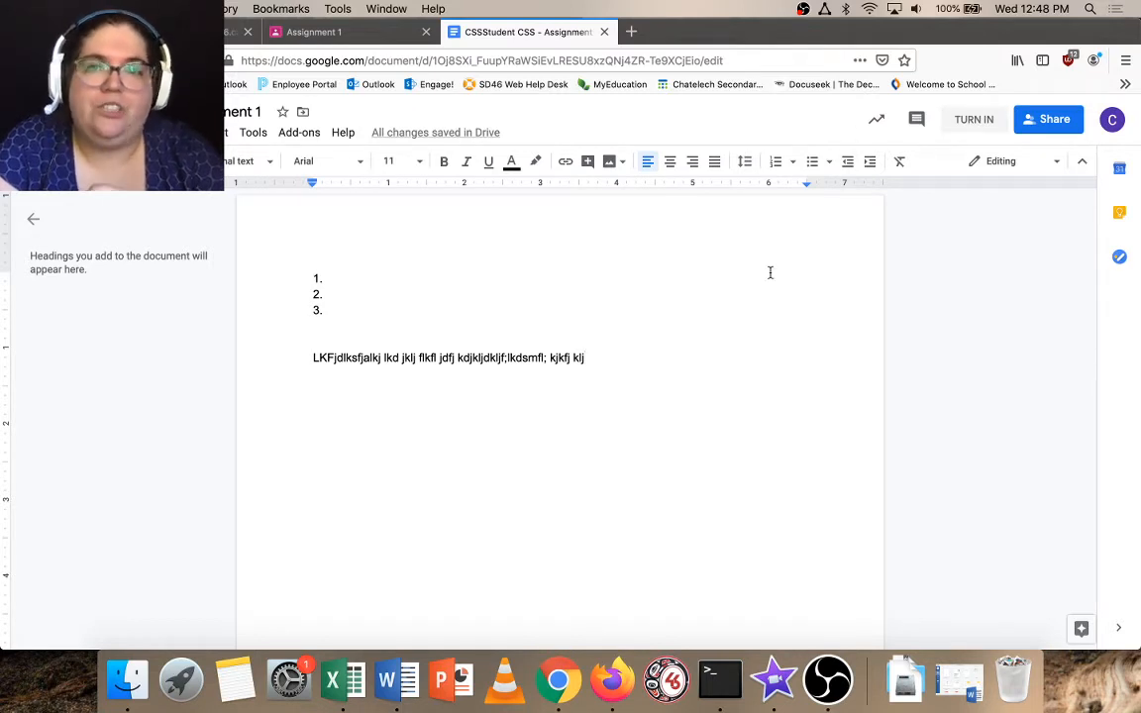
Step: Turn in the Assignment 1 document from within Google Docs and switch back to the teacher's gradebook in Chrome
left_click(379, 34)
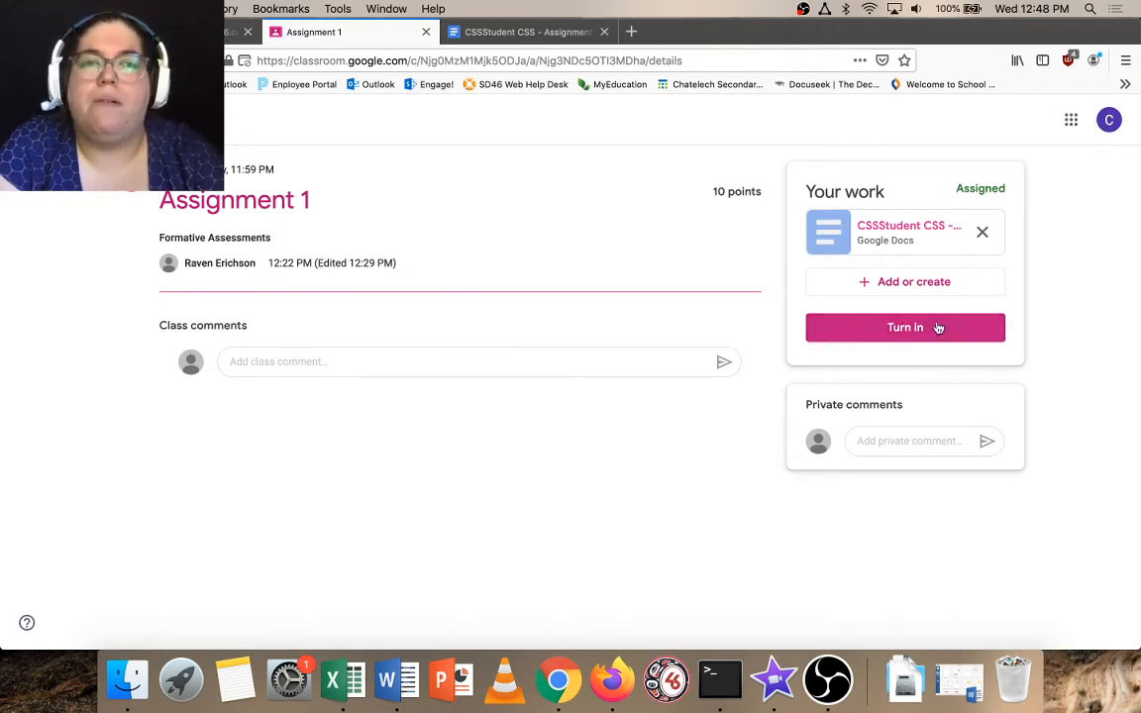
left_click(506, 36)
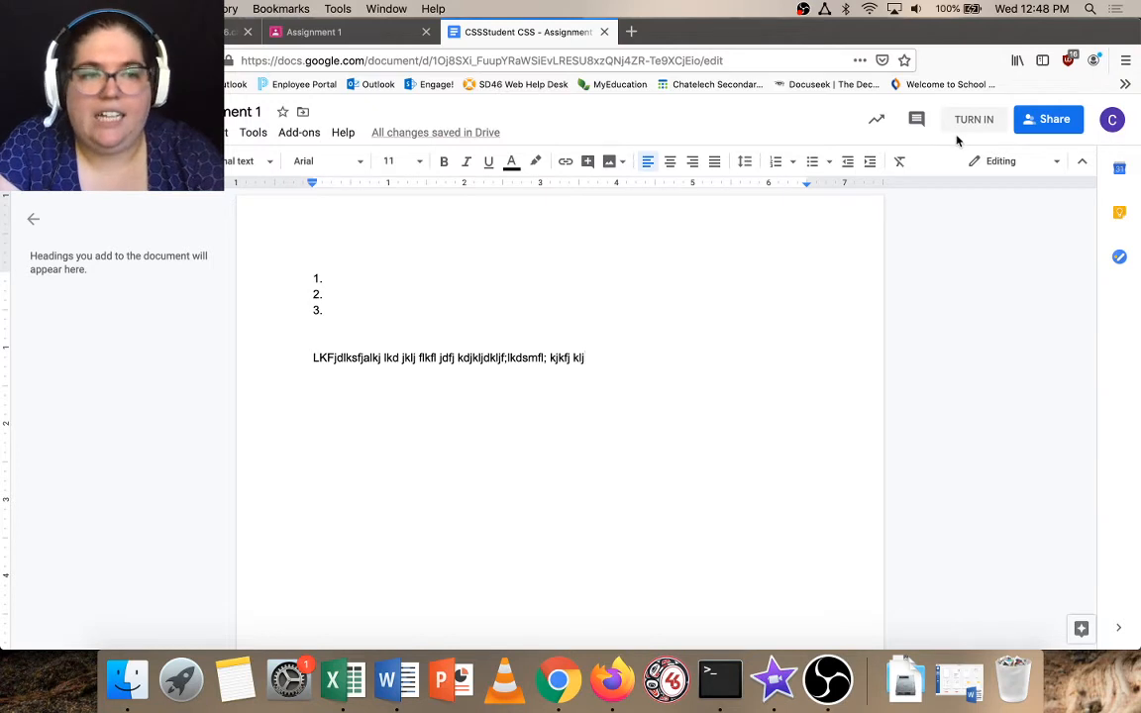
left_click(332, 32)
left_click(532, 37)
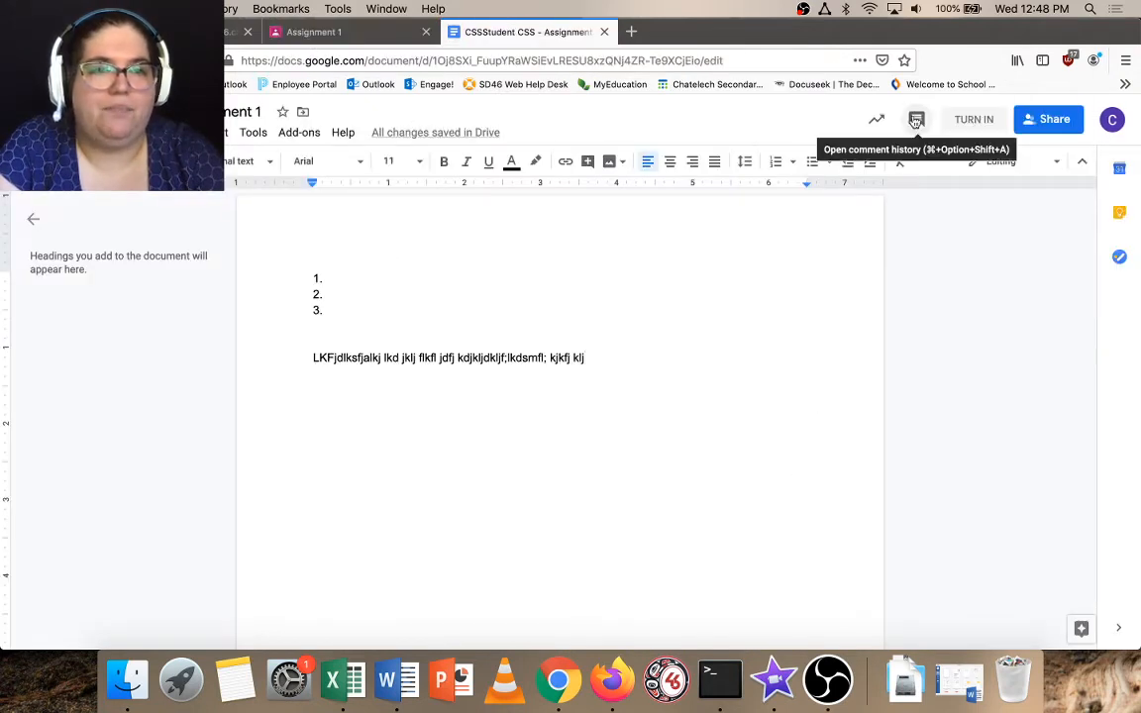
left_click(969, 120)
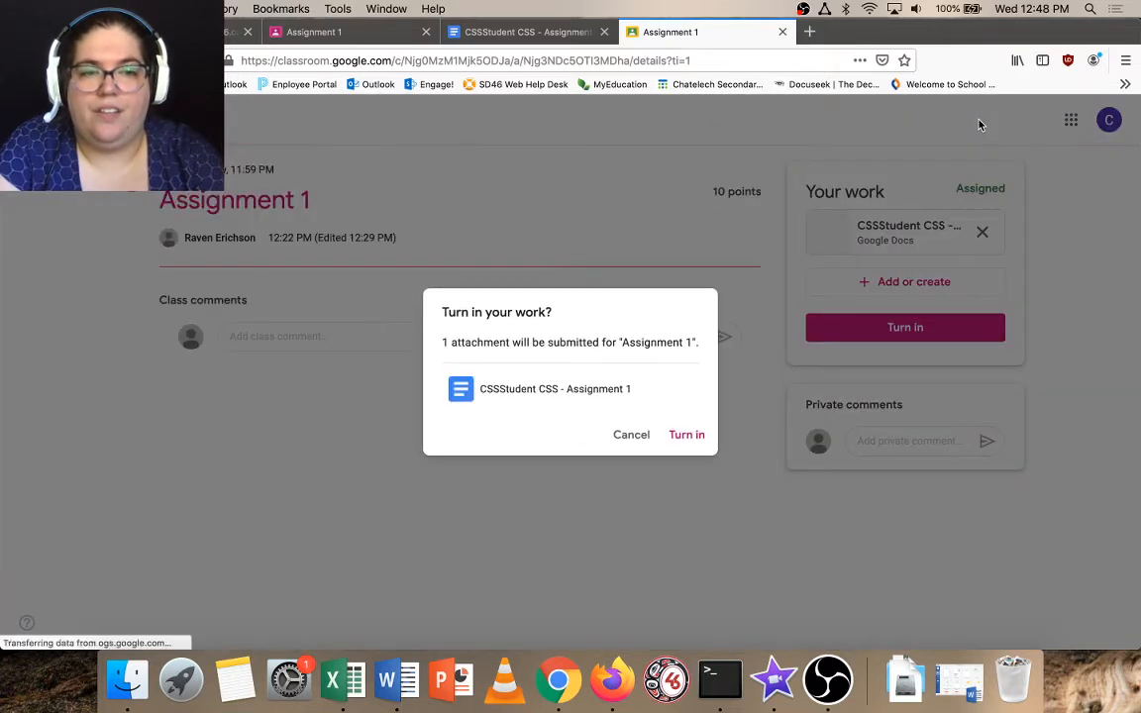
left_click(683, 437)
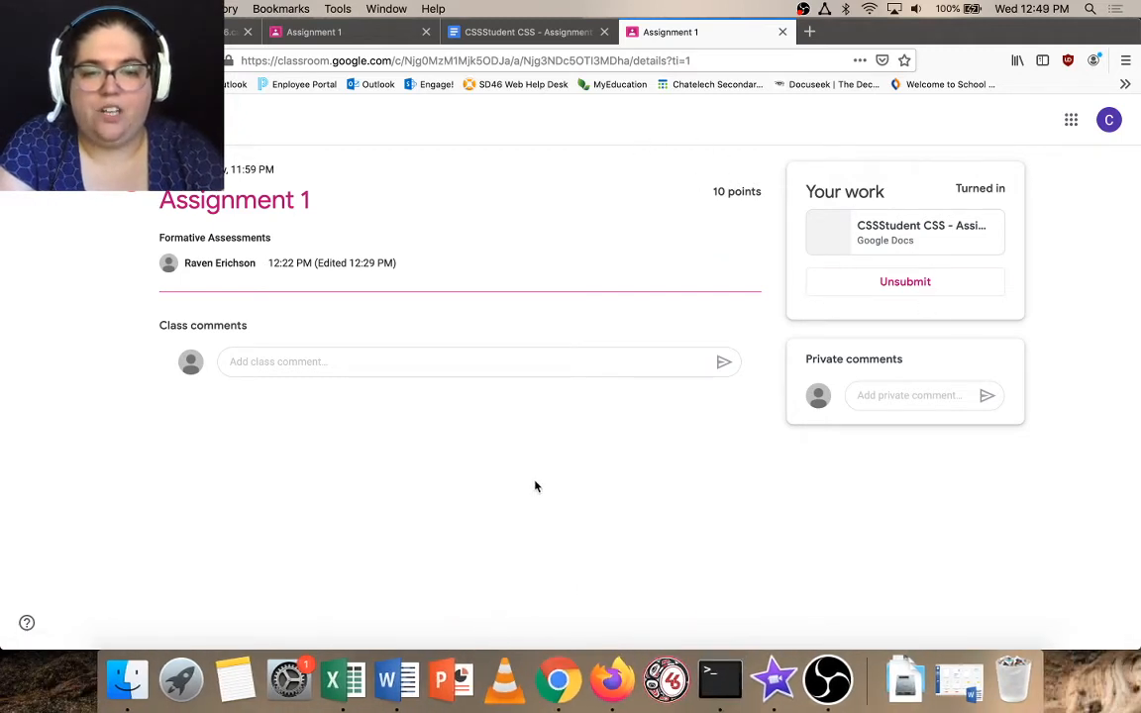
left_click(558, 678)
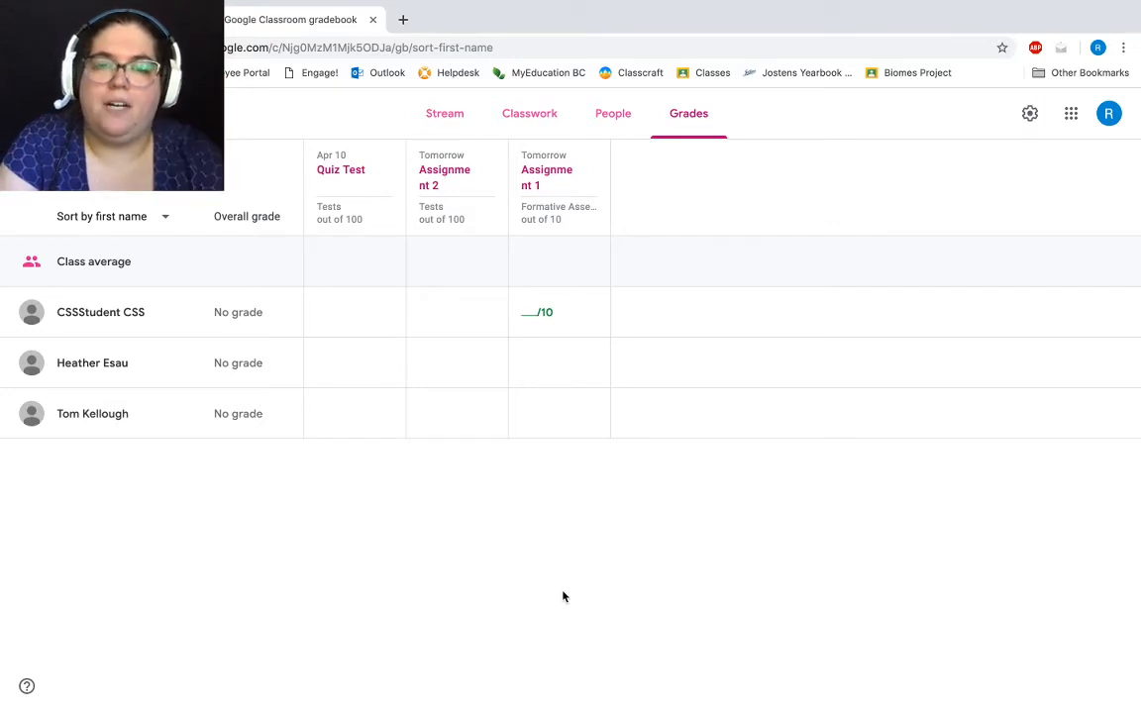
Step: Open Assignment 1's student work from Classwork and open the turned-in document in the grading view
left_click(530, 139)
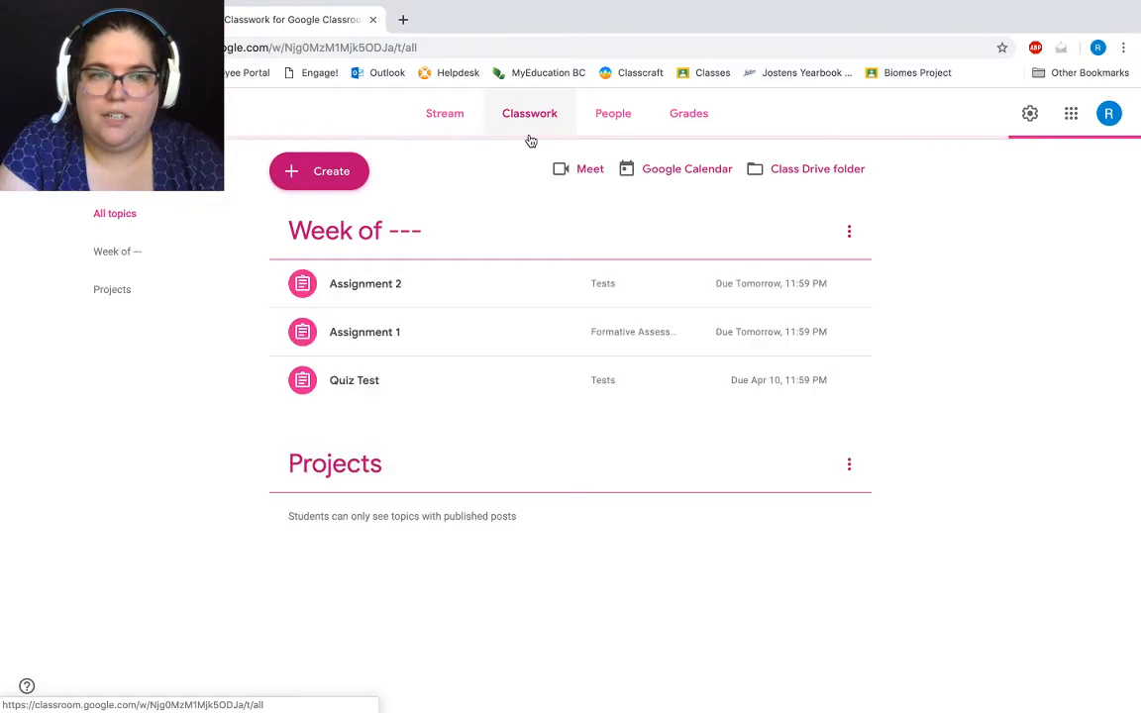
left_click(375, 346)
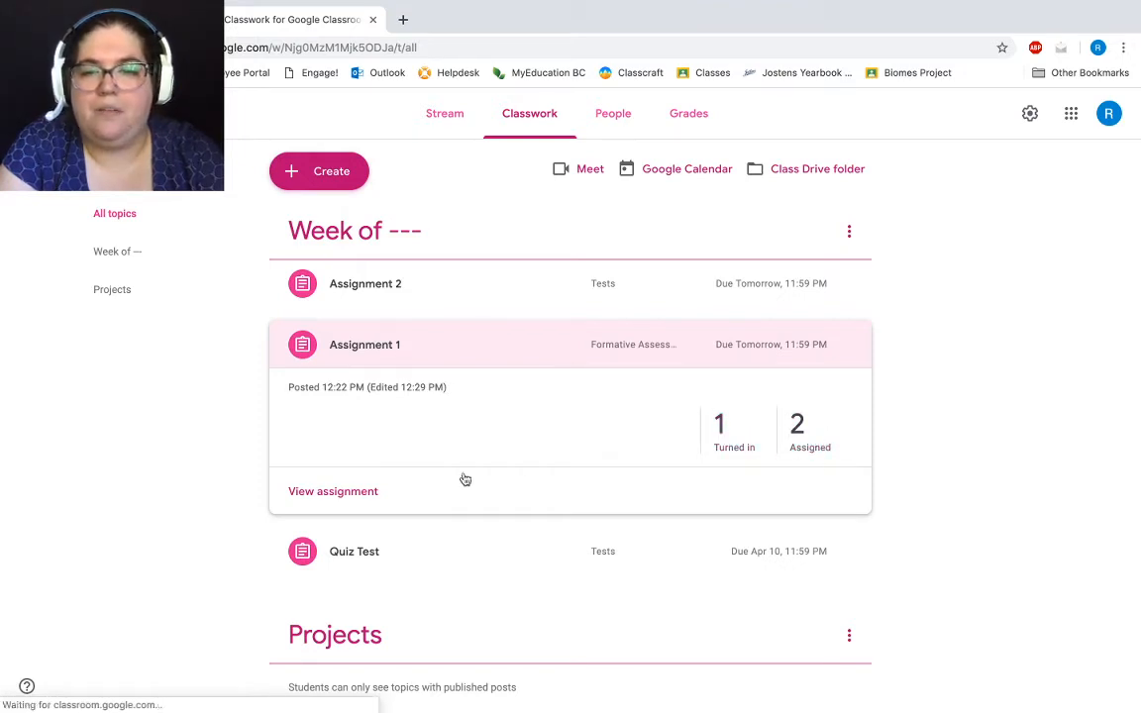
left_click(321, 502)
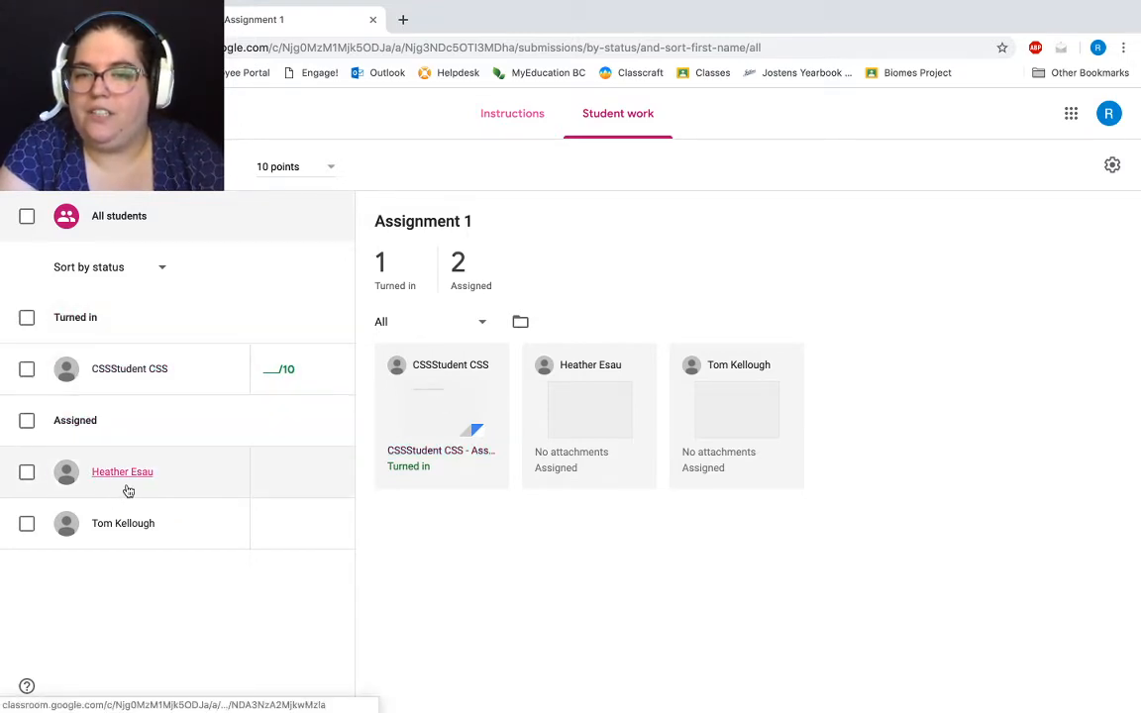
left_click(430, 462)
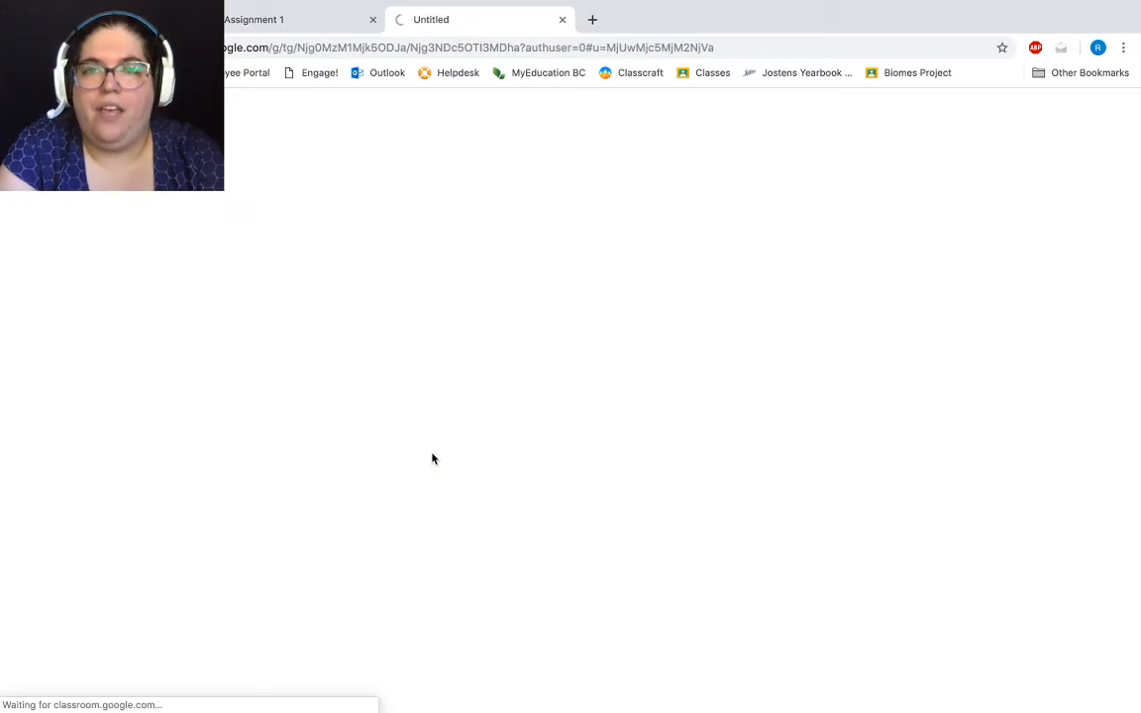
left_click(294, 26)
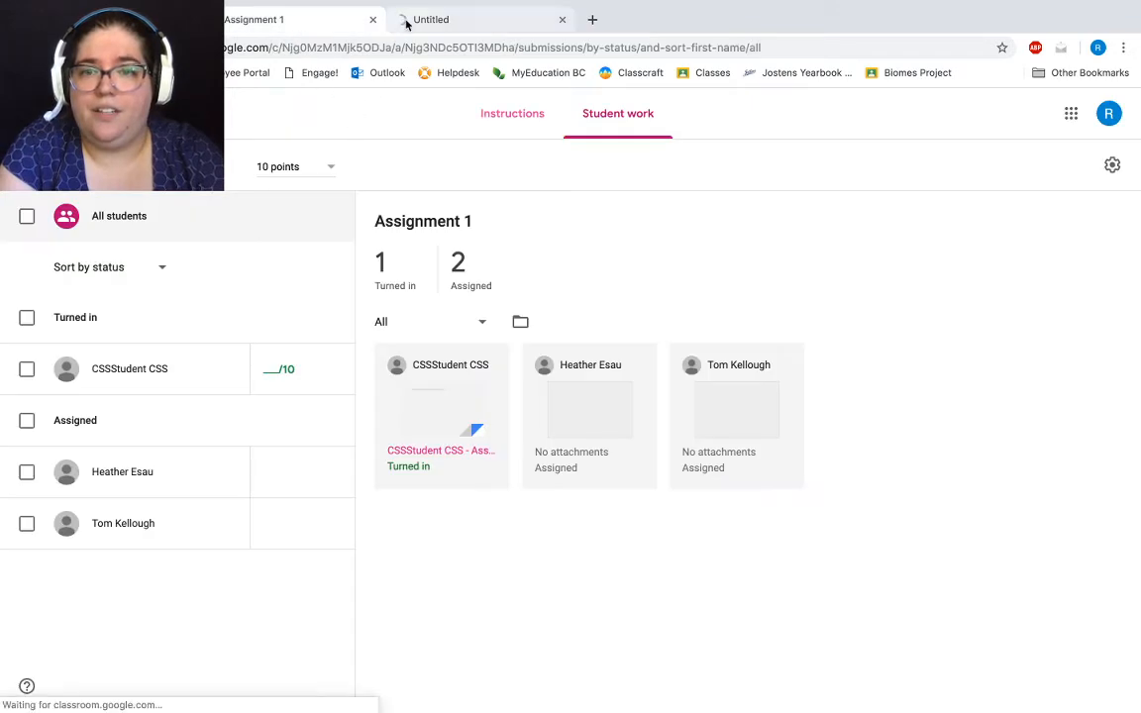
left_click(405, 23)
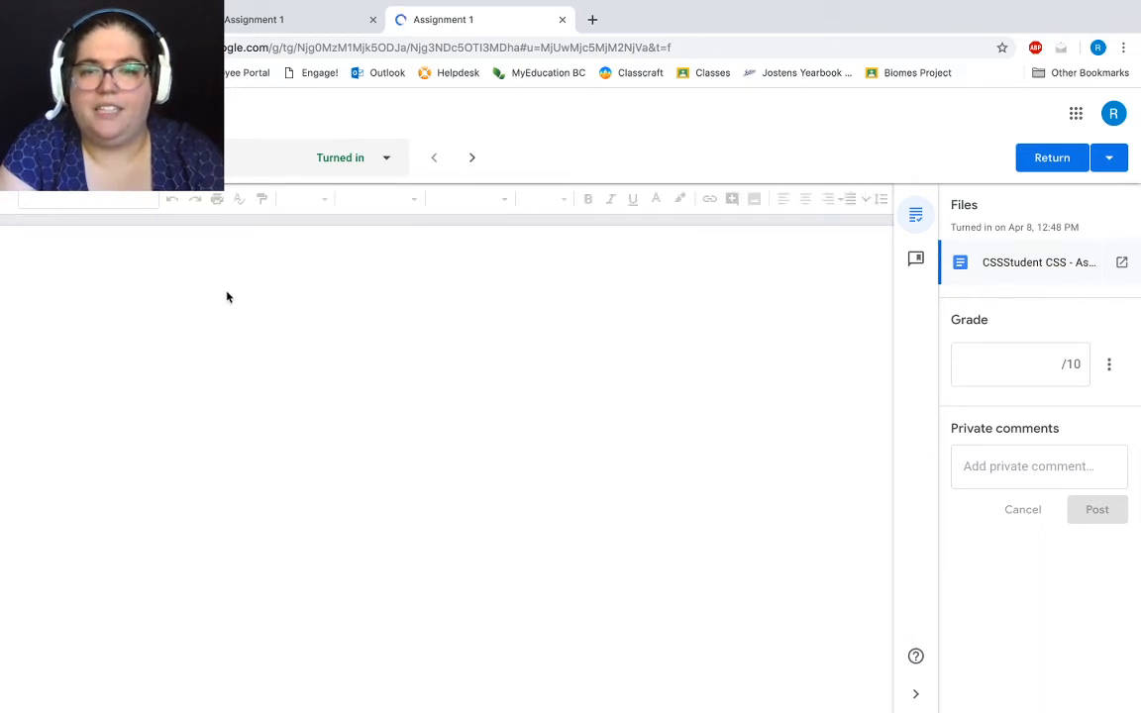
Step: Enter a draft grade of 10 out of 10 for the turned-in Assignment 1 submission
left_click(1047, 365)
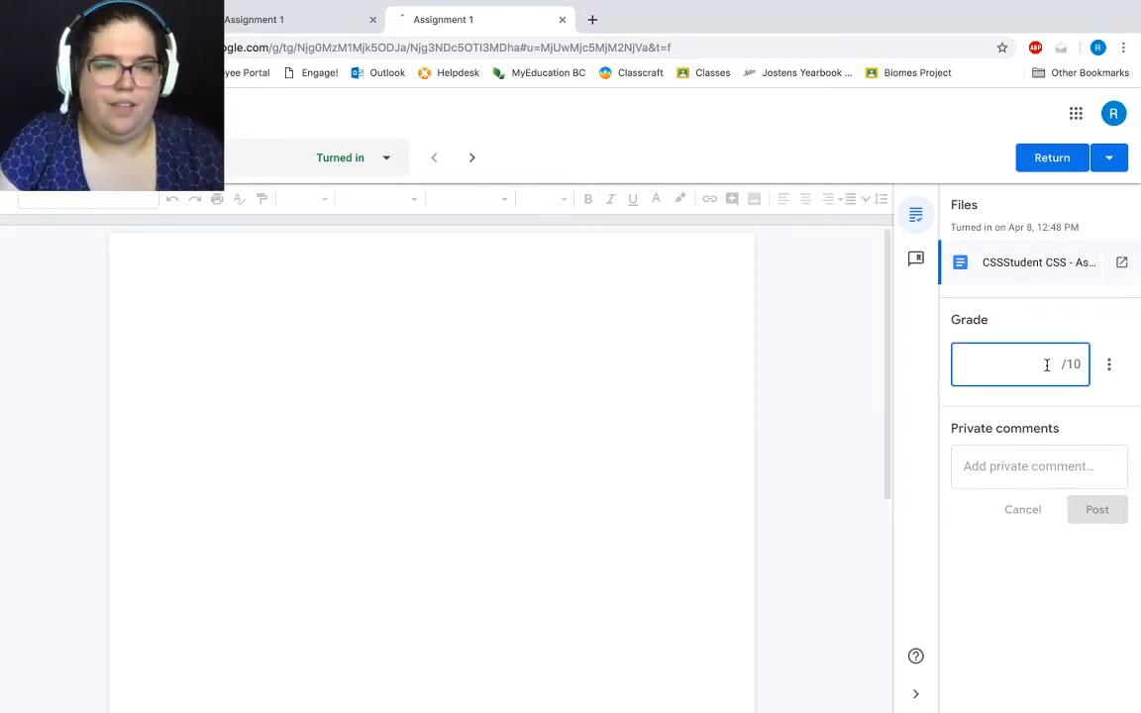
type("1")
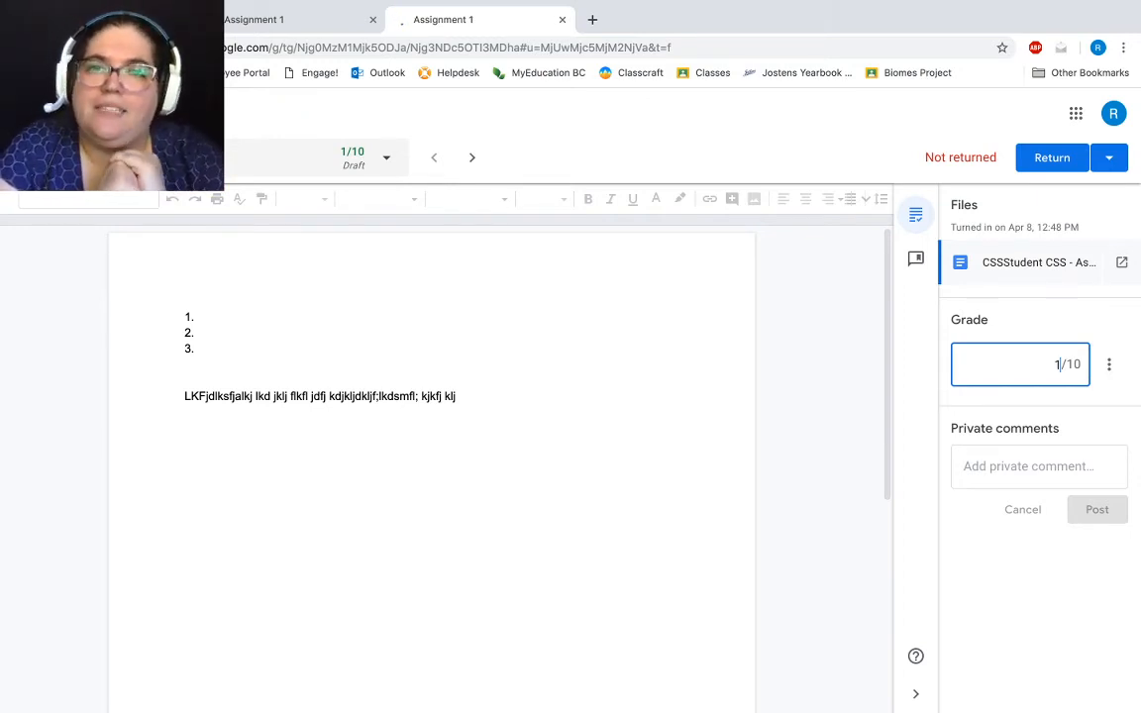
type("0")
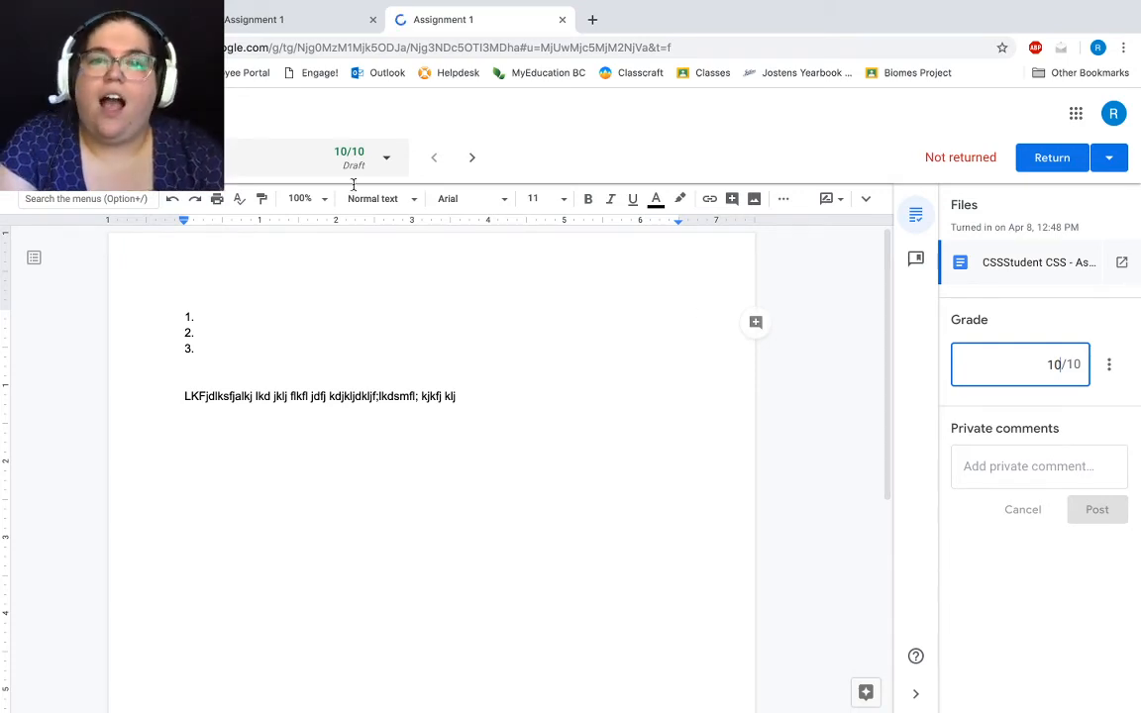
Step: Give each of the two students without submitted files a draft grade of 0 out of 10
left_click(473, 159)
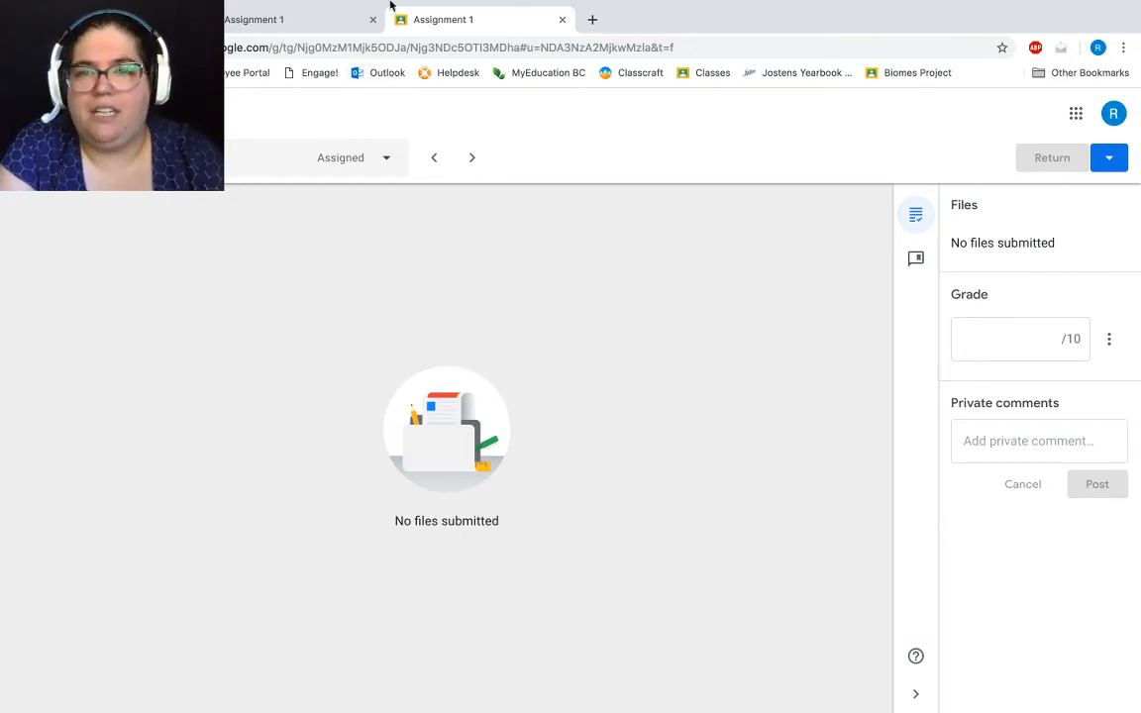
left_click(1011, 320)
type("0")
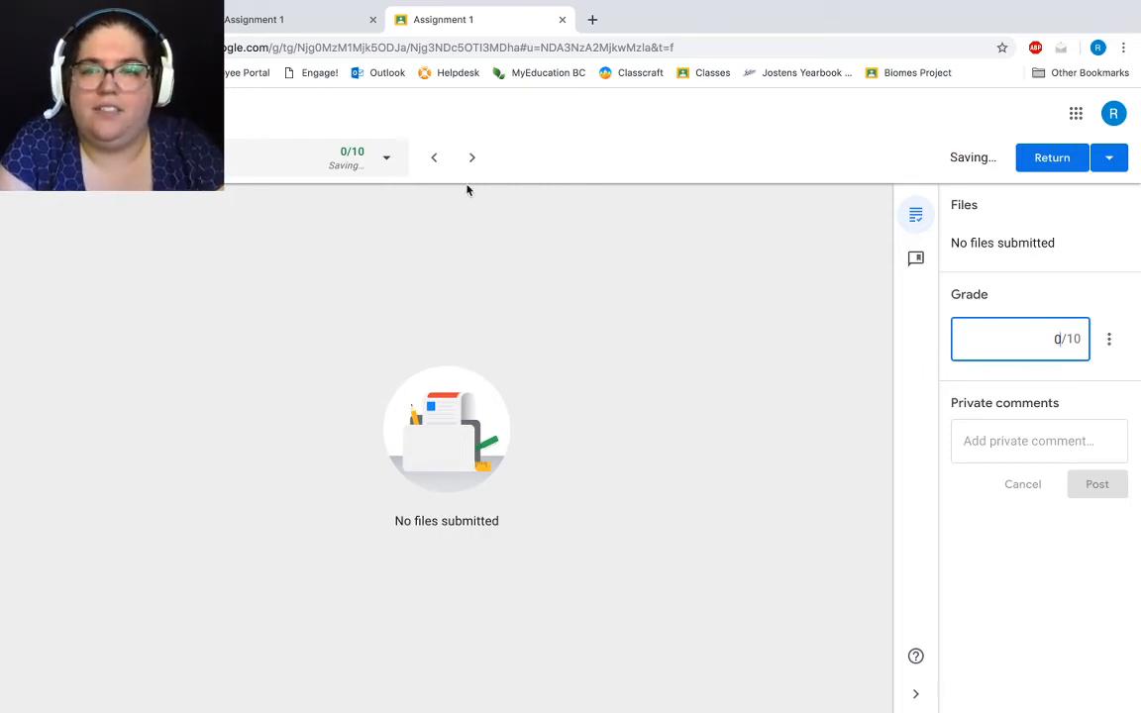
left_click(471, 157)
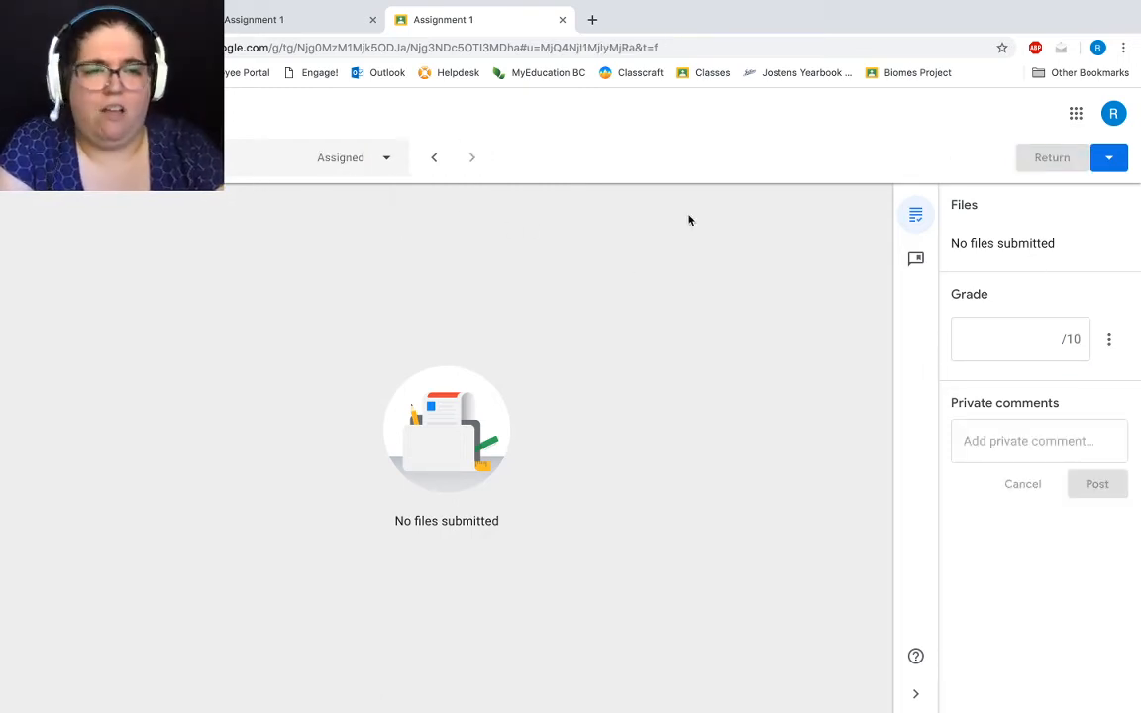
left_click(1031, 339)
type("0")
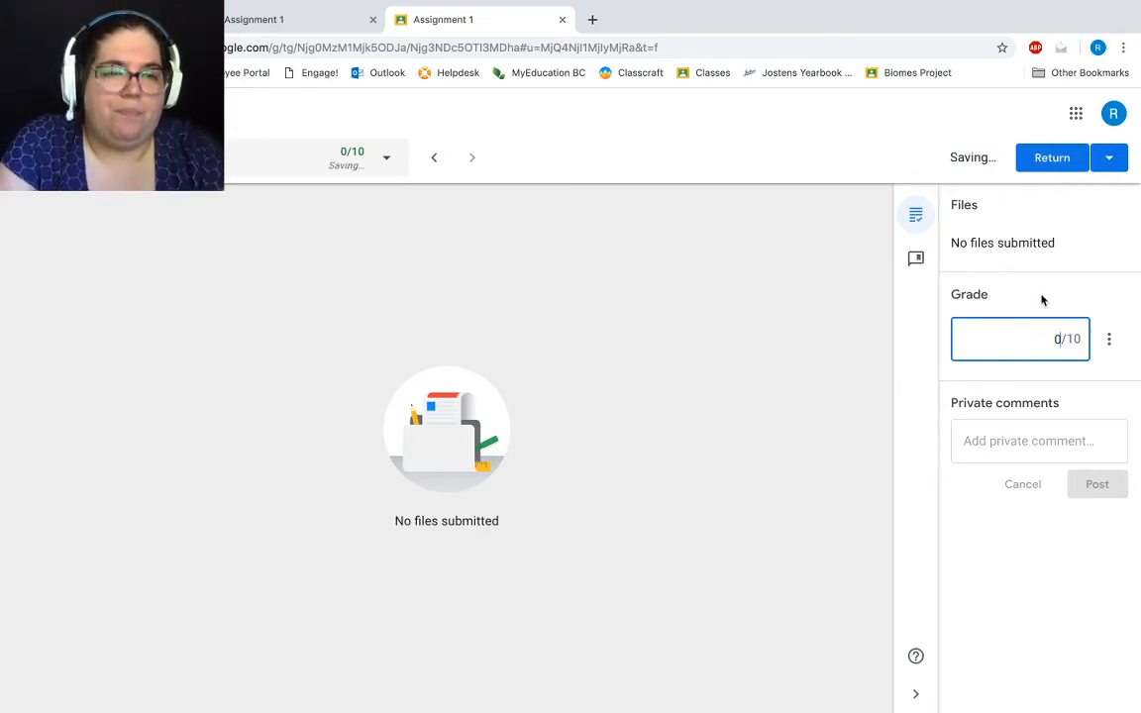
left_click(1108, 160)
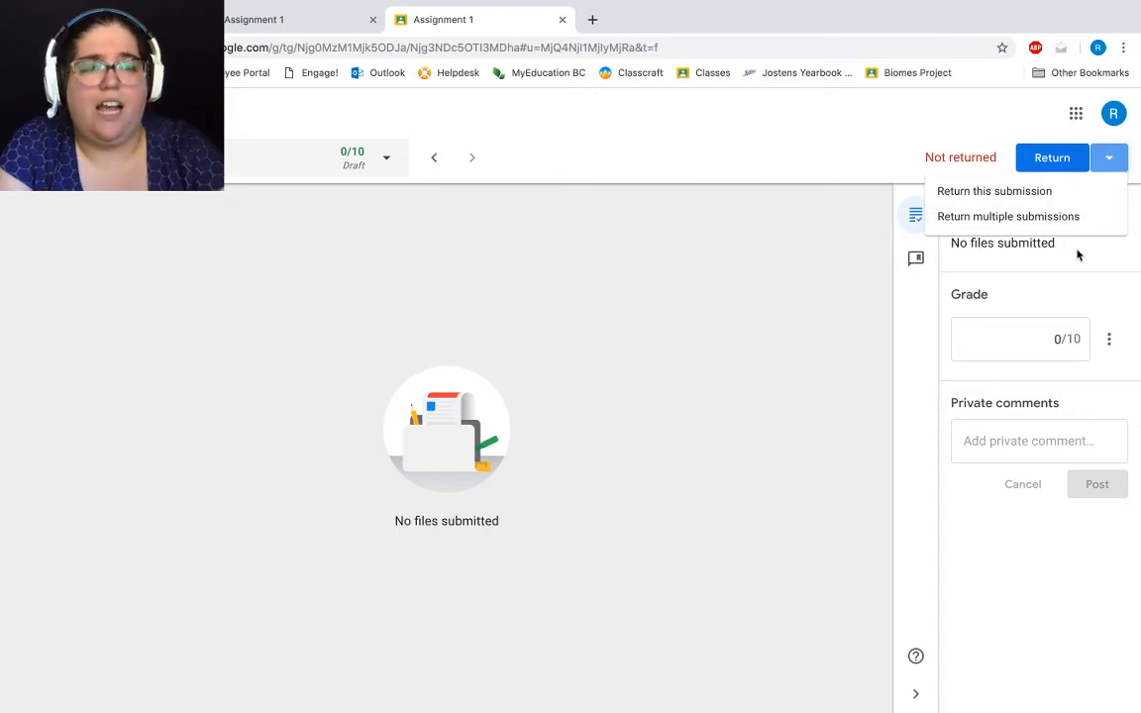
left_click(1069, 283)
left_click(1048, 157)
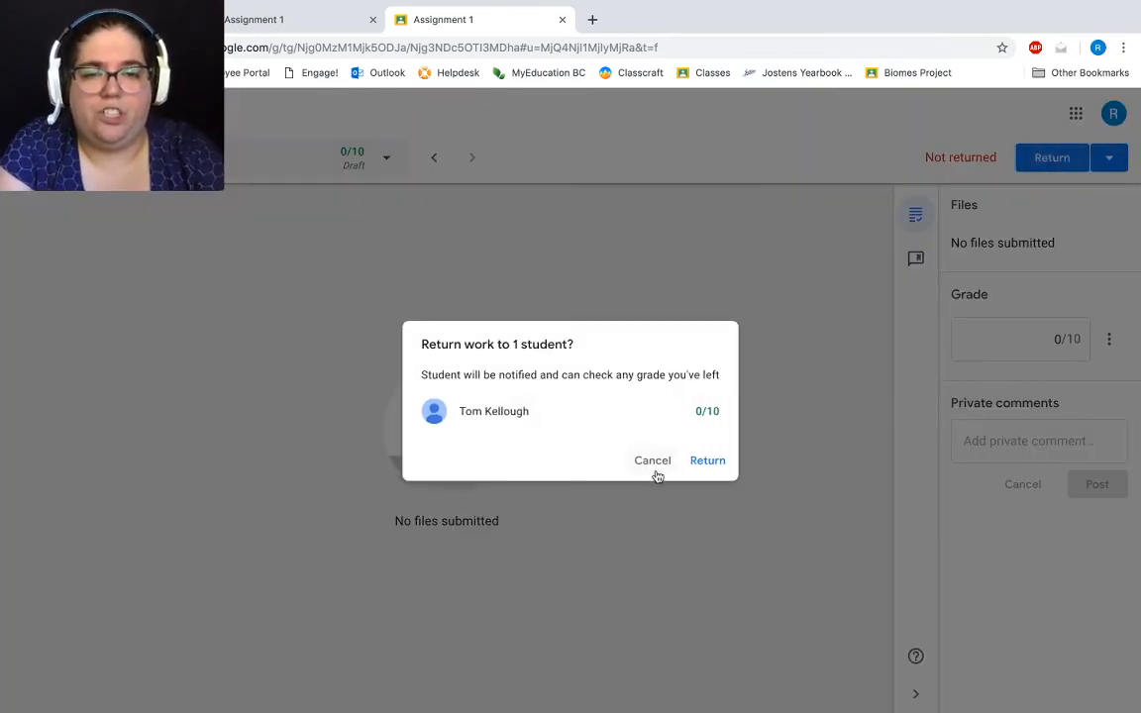
left_click(654, 472)
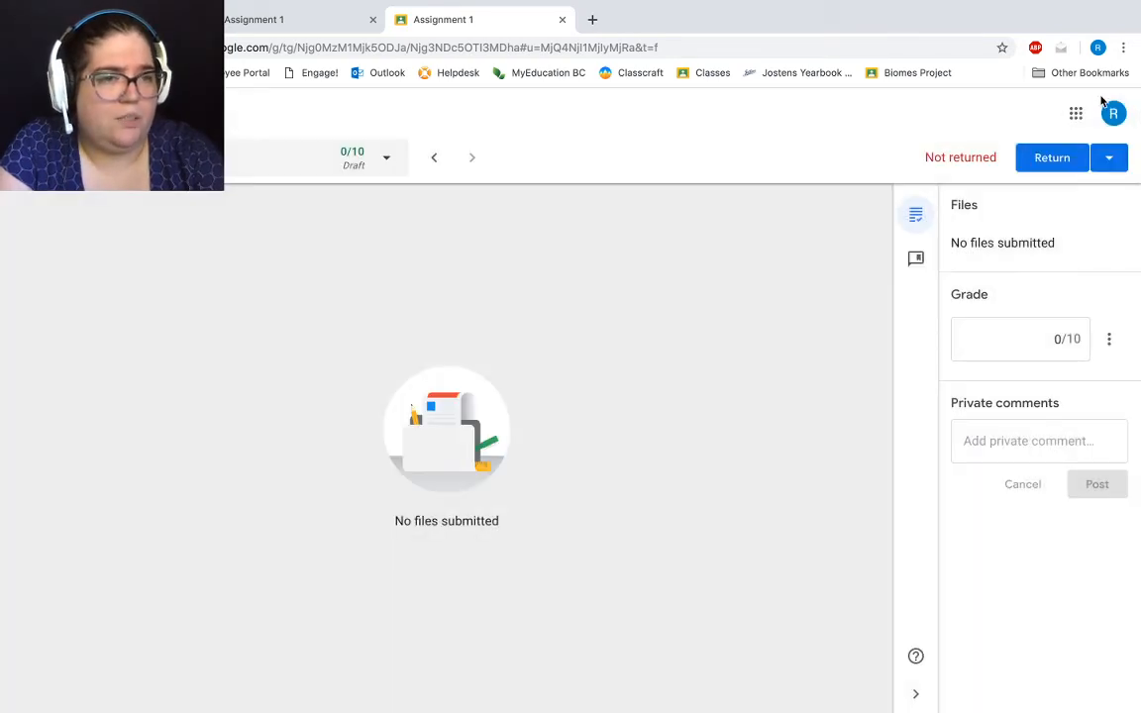
Step: Return the graded Assignment 1 submissions to all three students at once using Return multiple submissions
left_click(1109, 161)
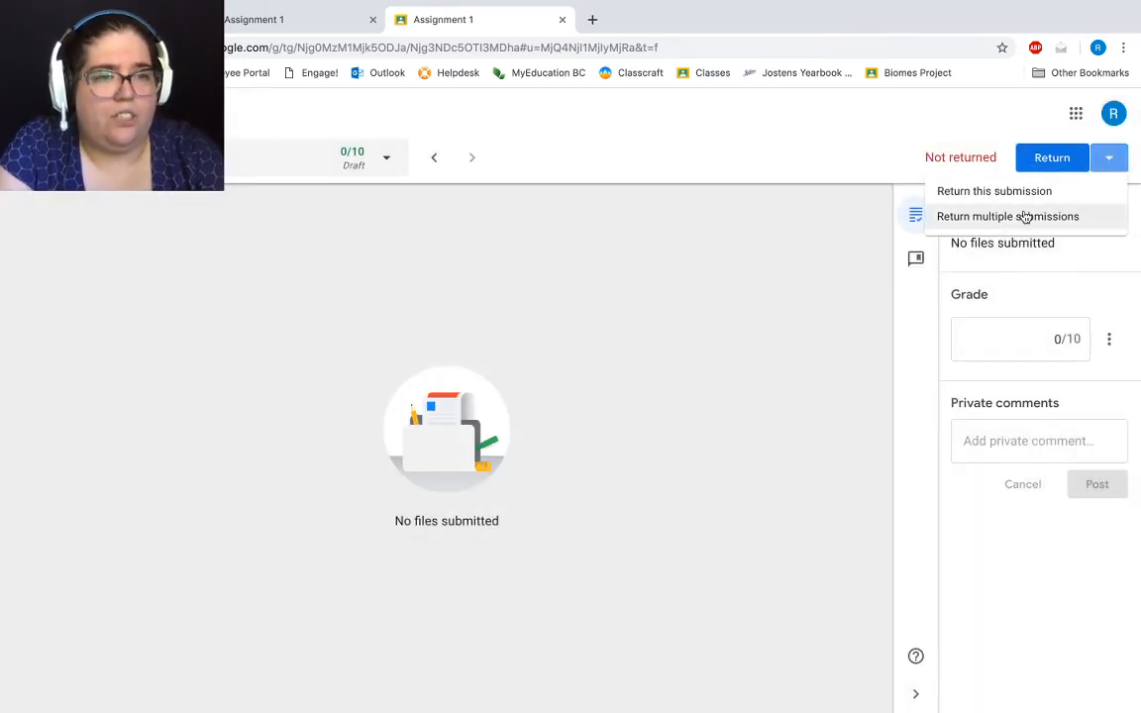
left_click(1025, 216)
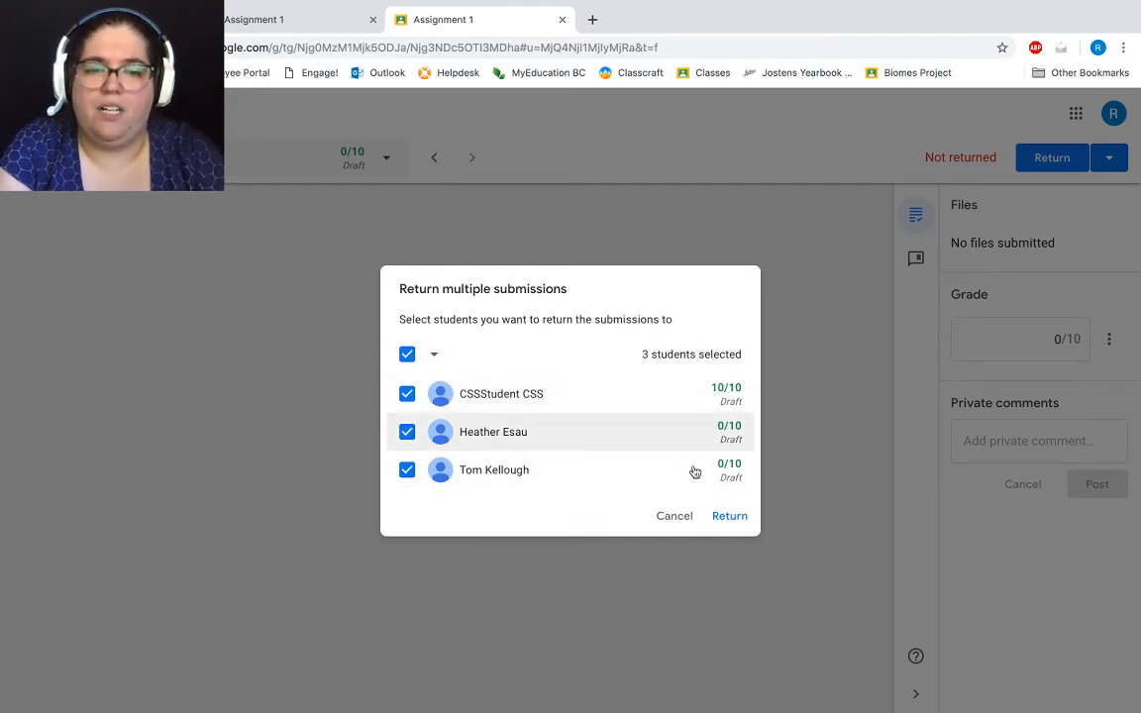
left_click(739, 528)
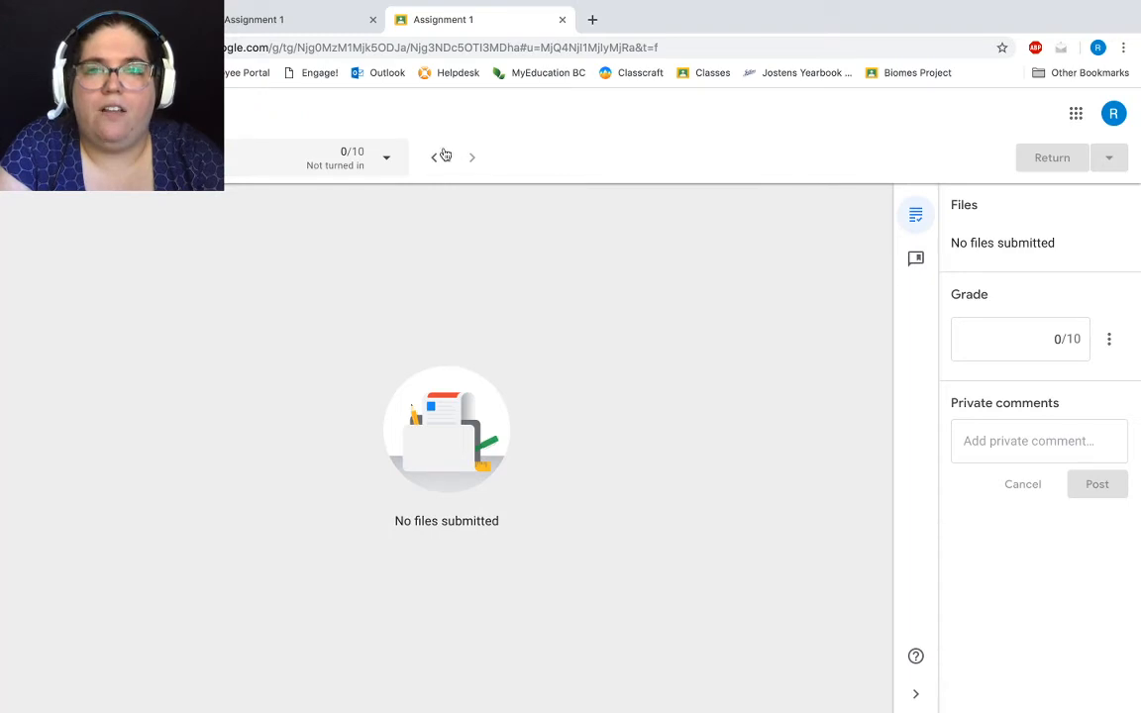
Step: Check the Assignment 1 student work list with all students selected and cleared, and view the assignment options on its instructions page
left_click(331, 21)
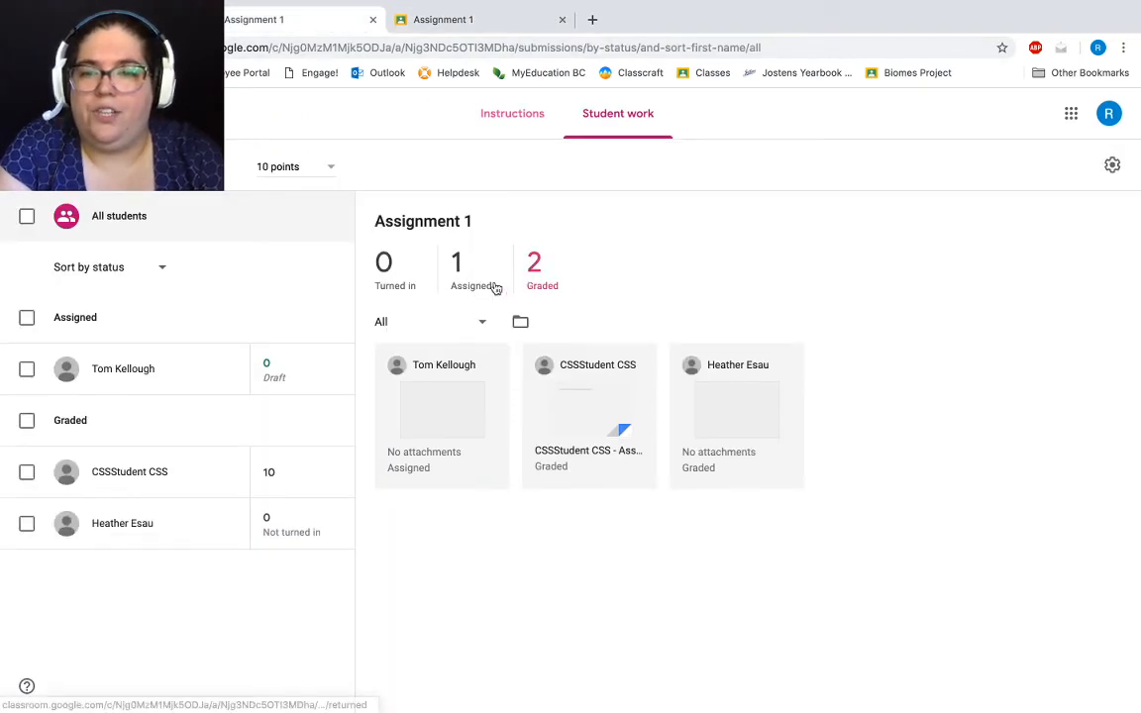
left_click(26, 218)
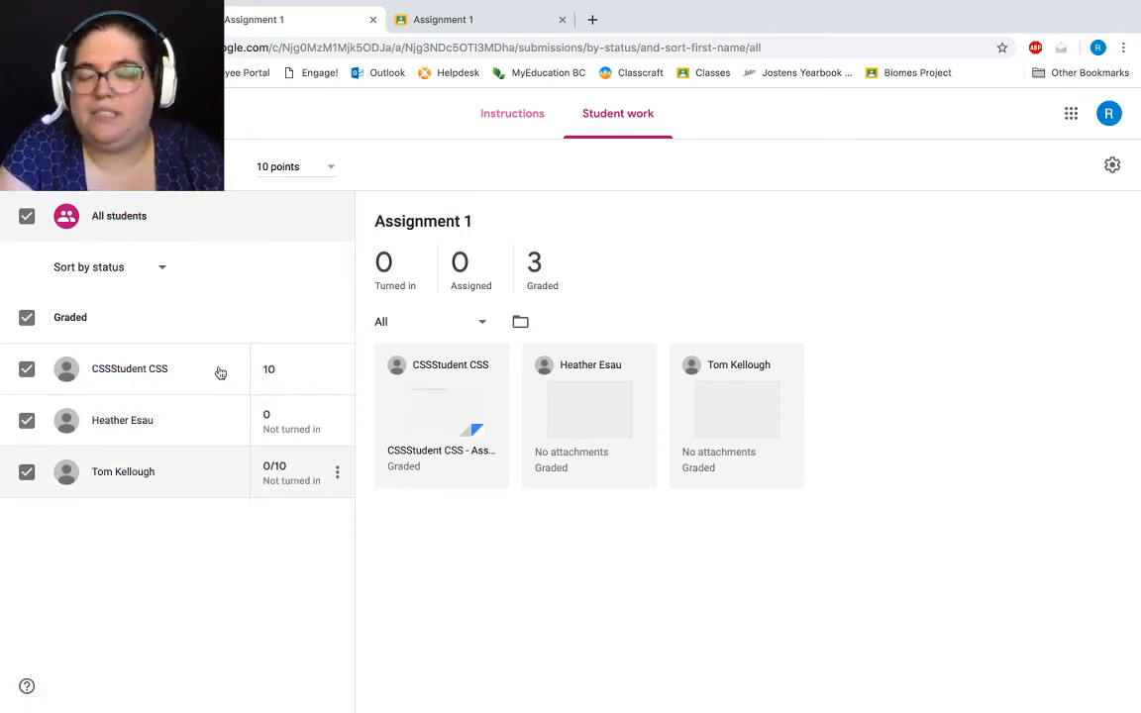
left_click(29, 217)
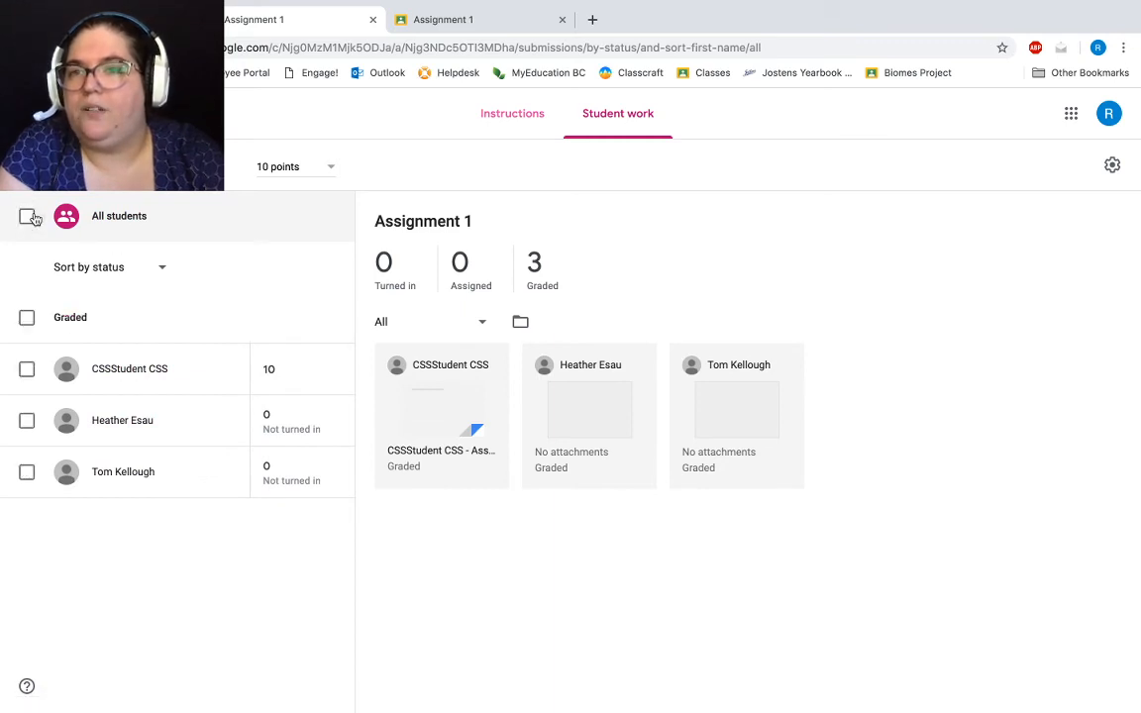
left_click(517, 127)
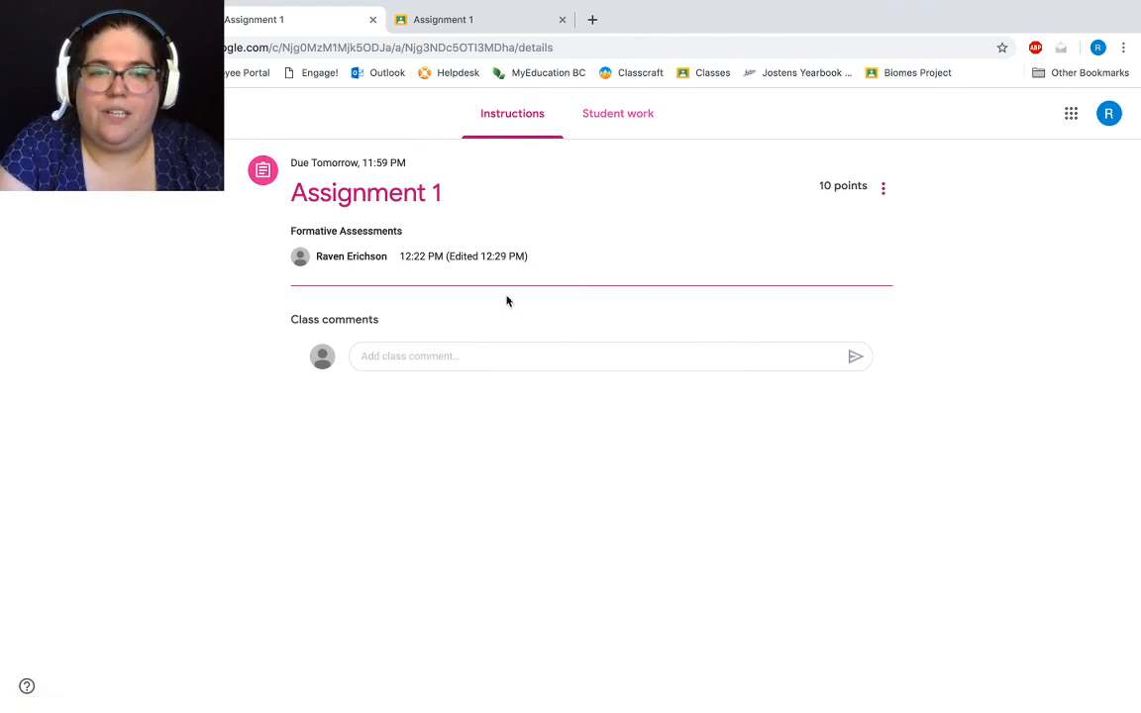
left_click(885, 192)
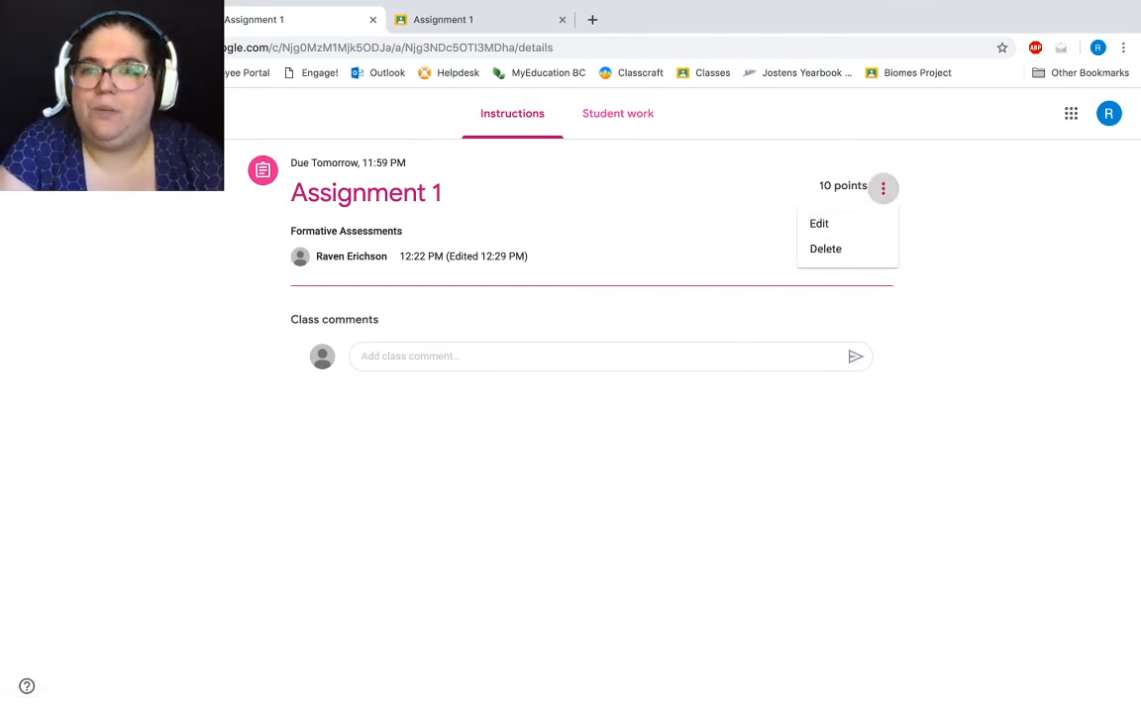
Step: Go back to the class gradebook and examine the Return all option for Assignment 1, Assignment 2 and Quiz Test
left_click(117, 113)
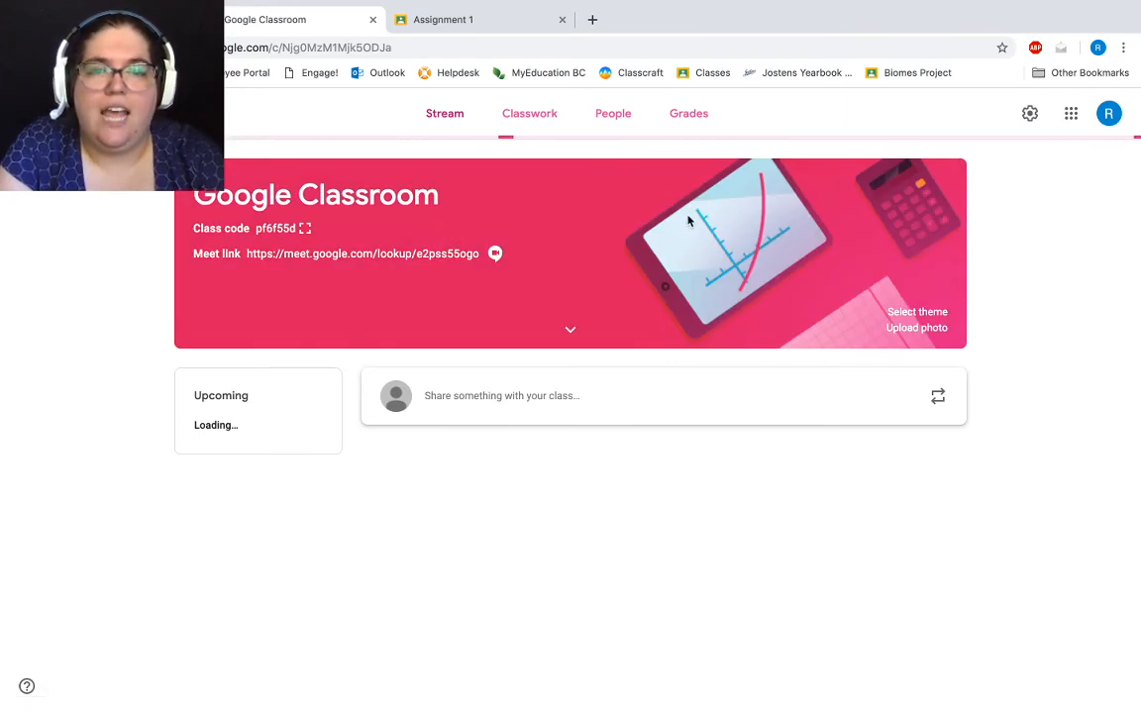
left_click(693, 135)
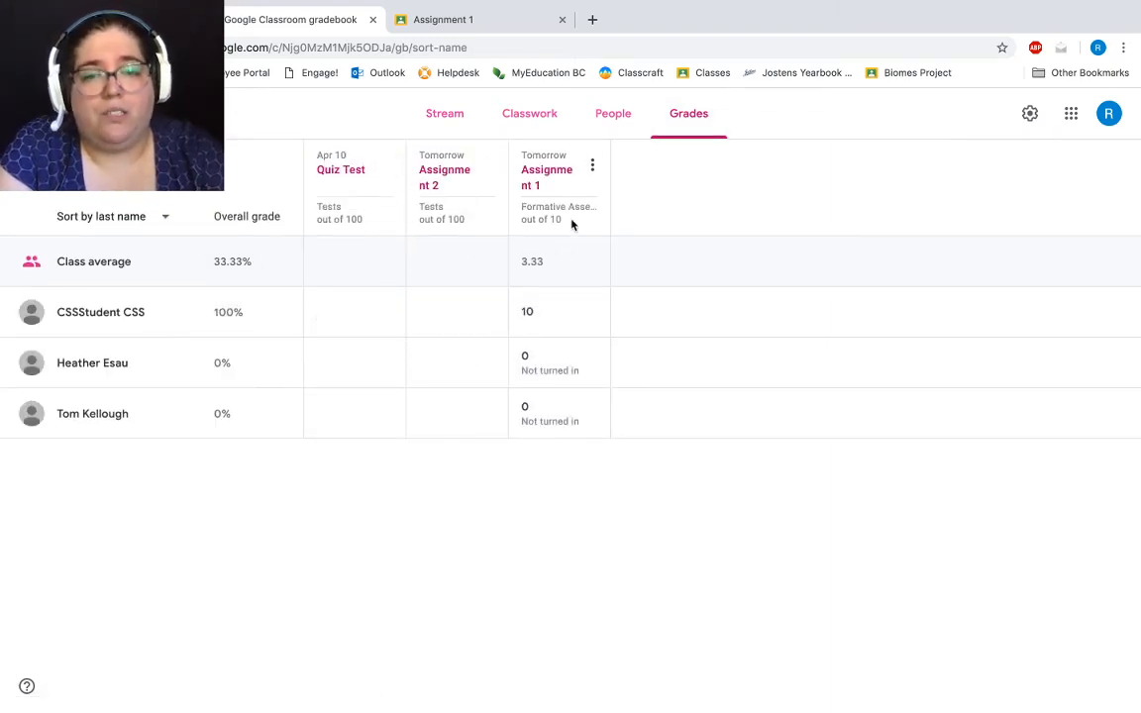
left_click(591, 171)
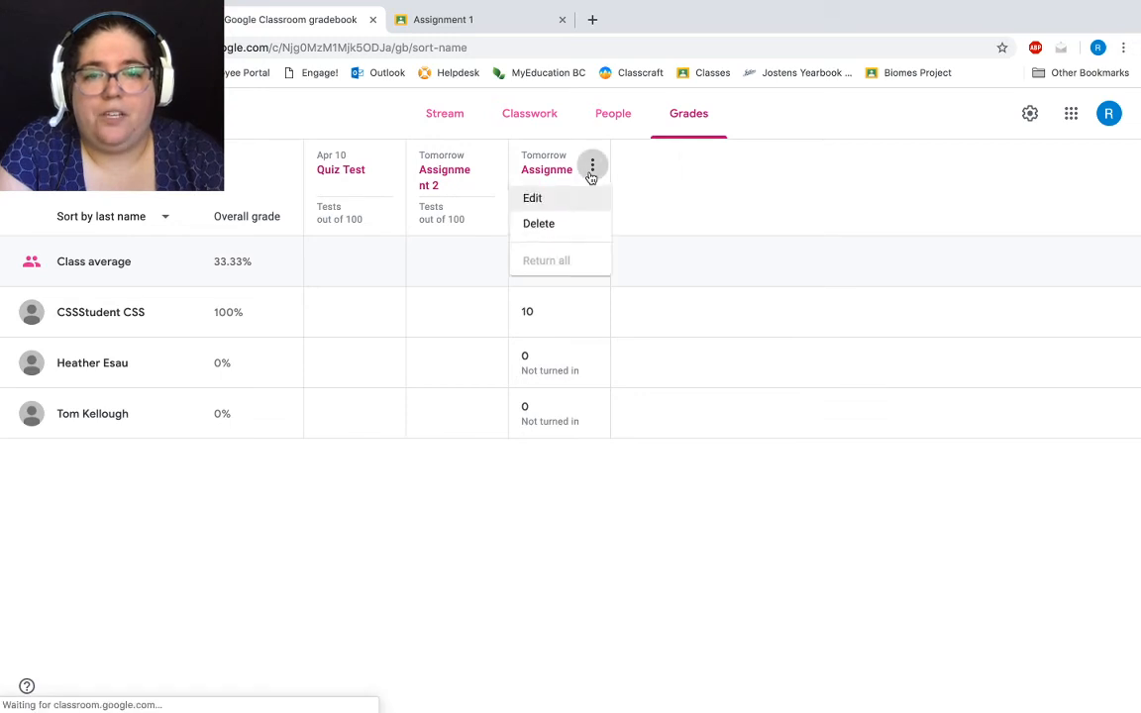
left_click(591, 174)
left_click(592, 167)
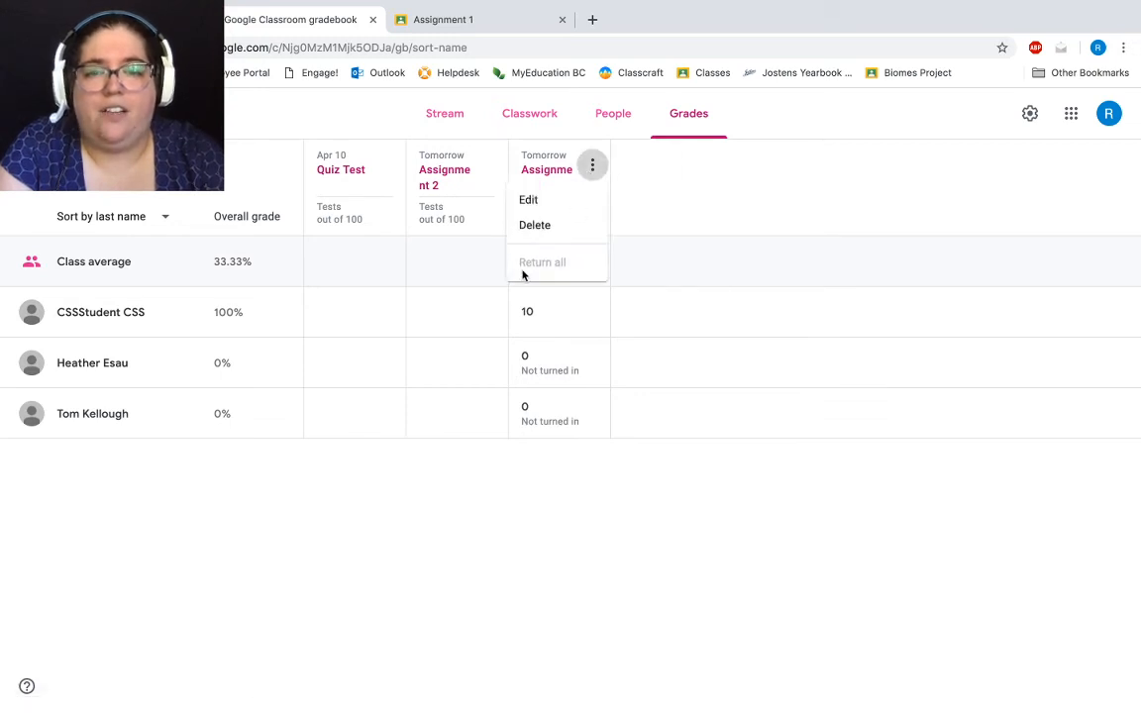
left_click(489, 169)
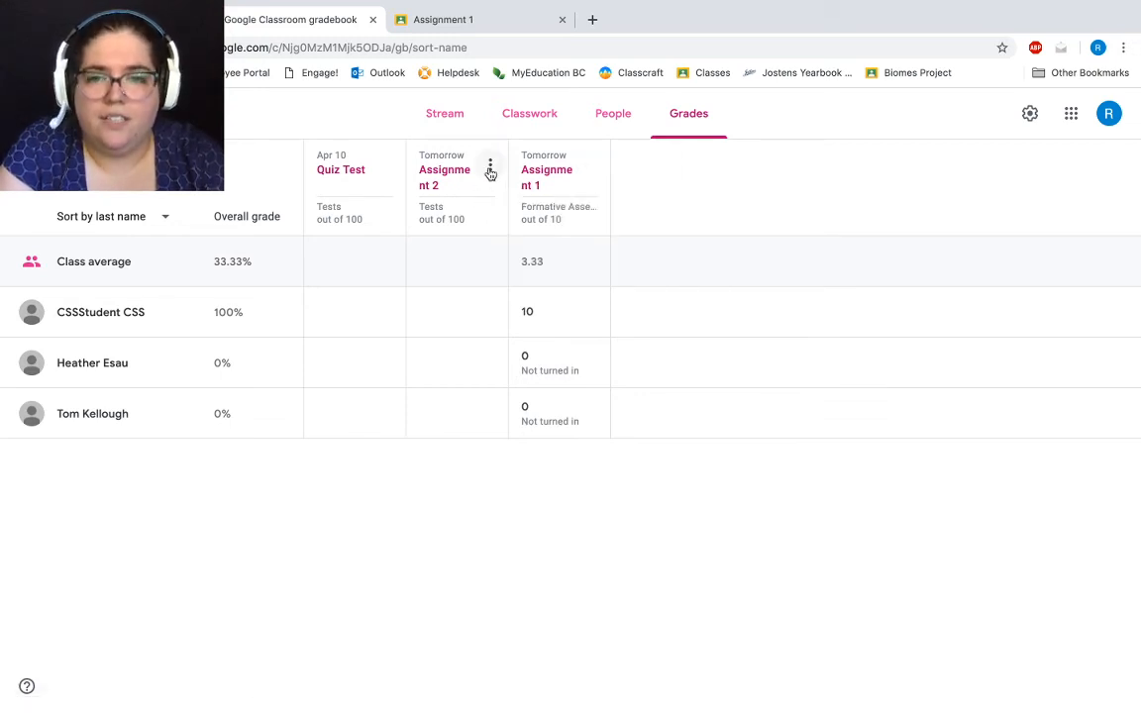
left_click(489, 166)
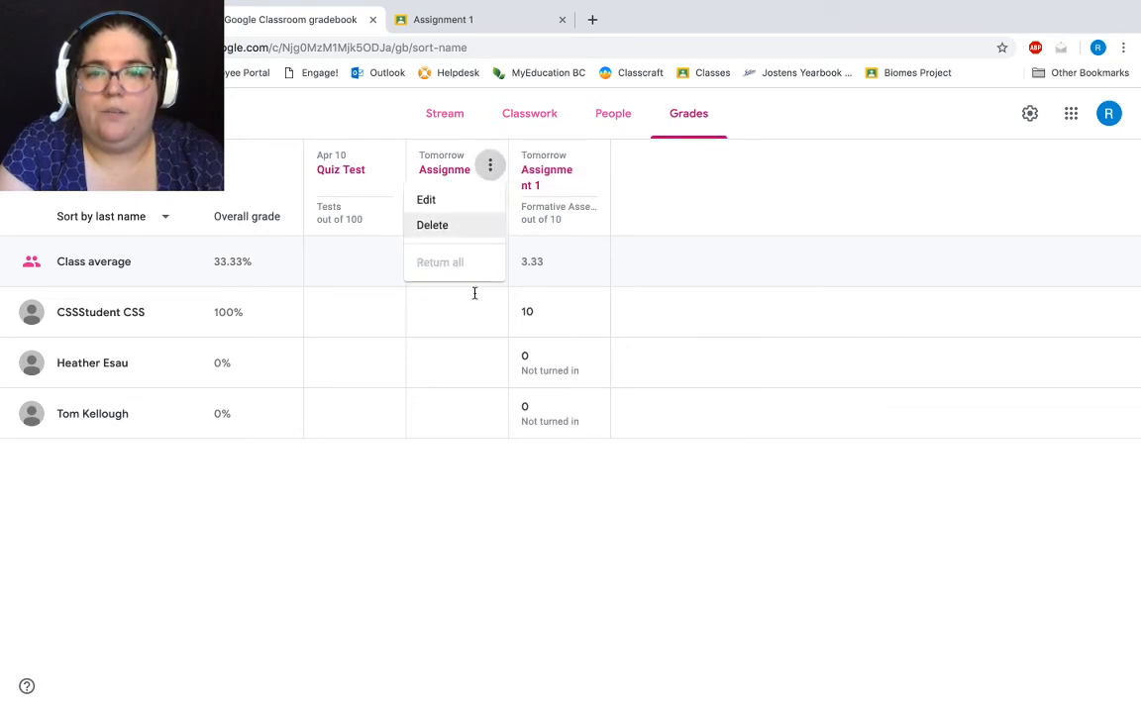
left_click(396, 244)
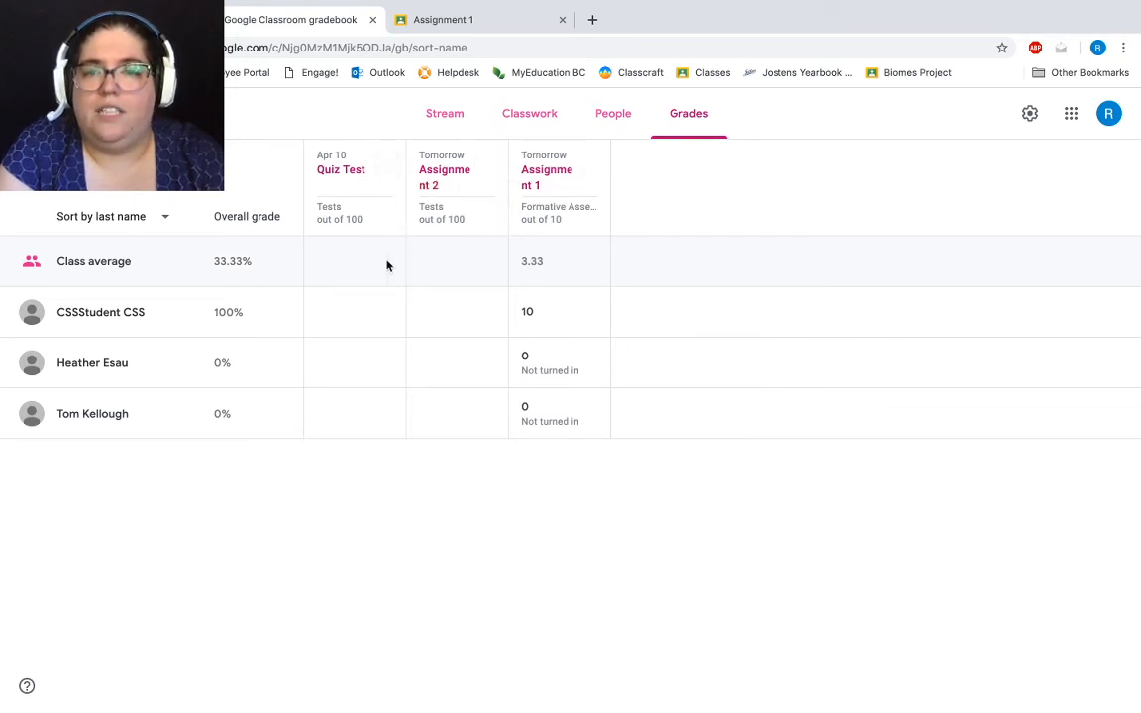
left_click(387, 167)
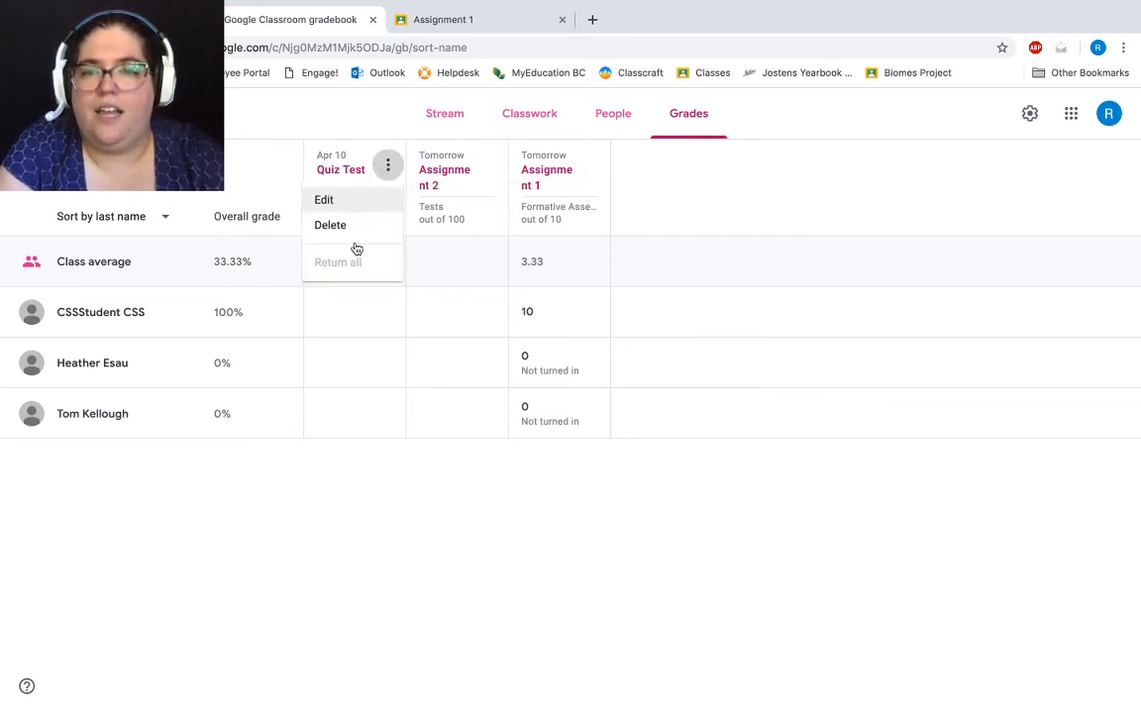
left_click(388, 165)
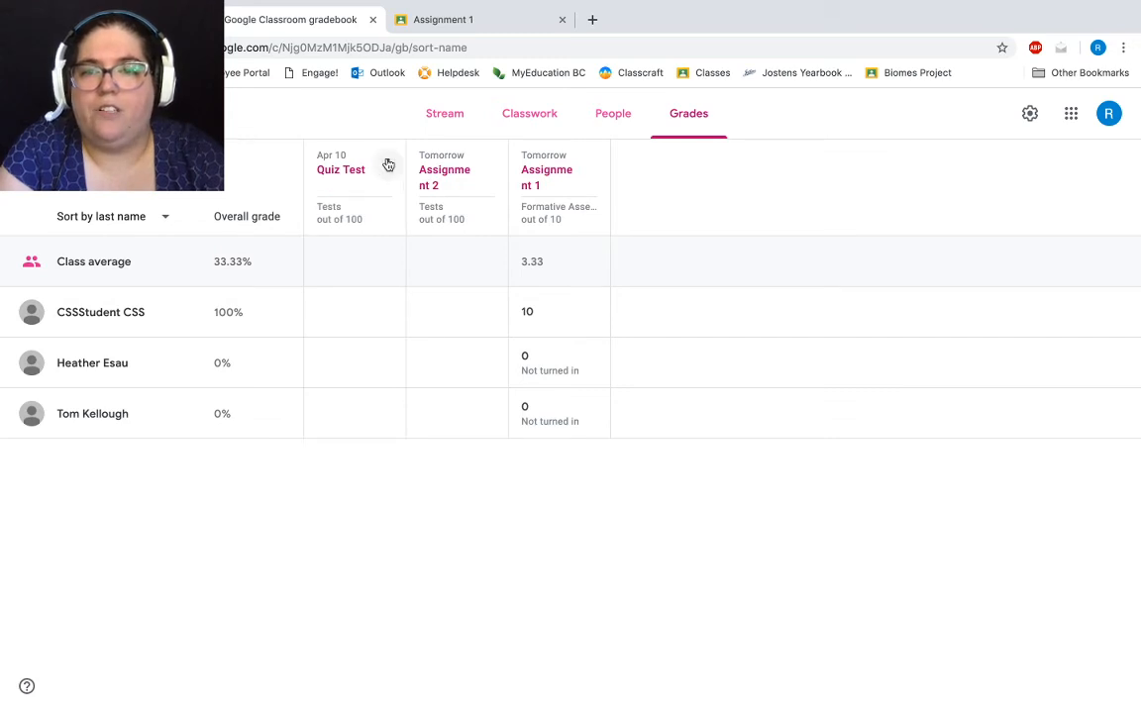
Step: Enter draft grades of 1 on Assignment 2 for the first student, and 72, 100 and 0 on Quiz Test for the three students in order
left_click(441, 309)
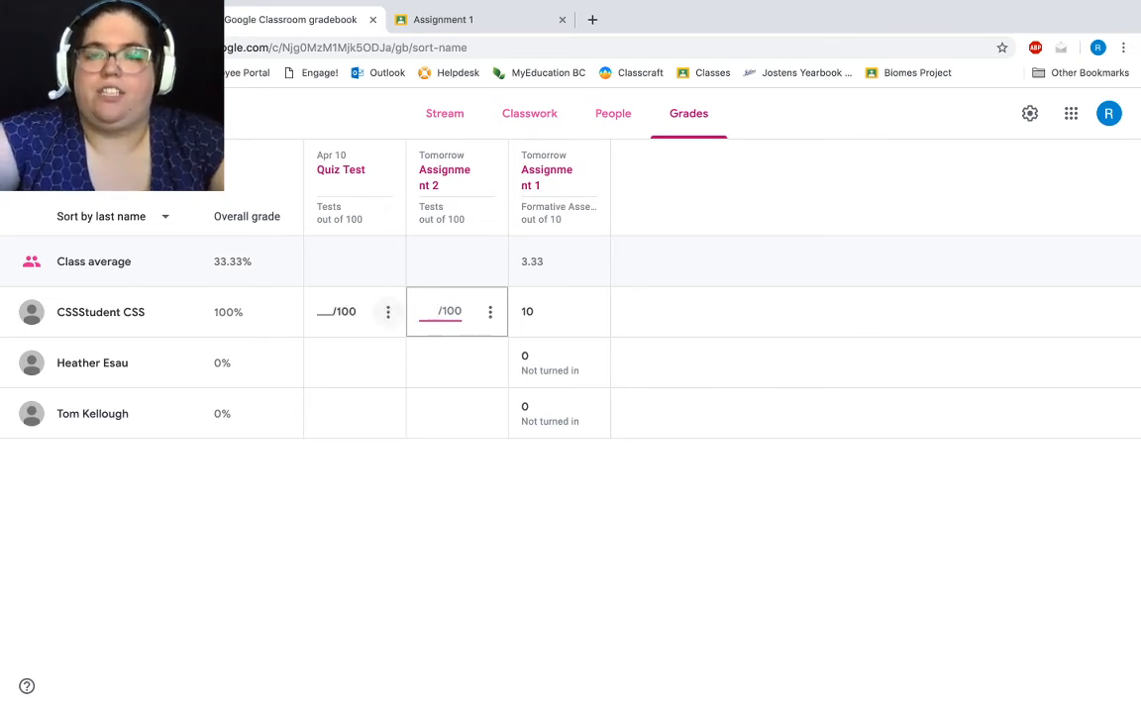
left_click(338, 312)
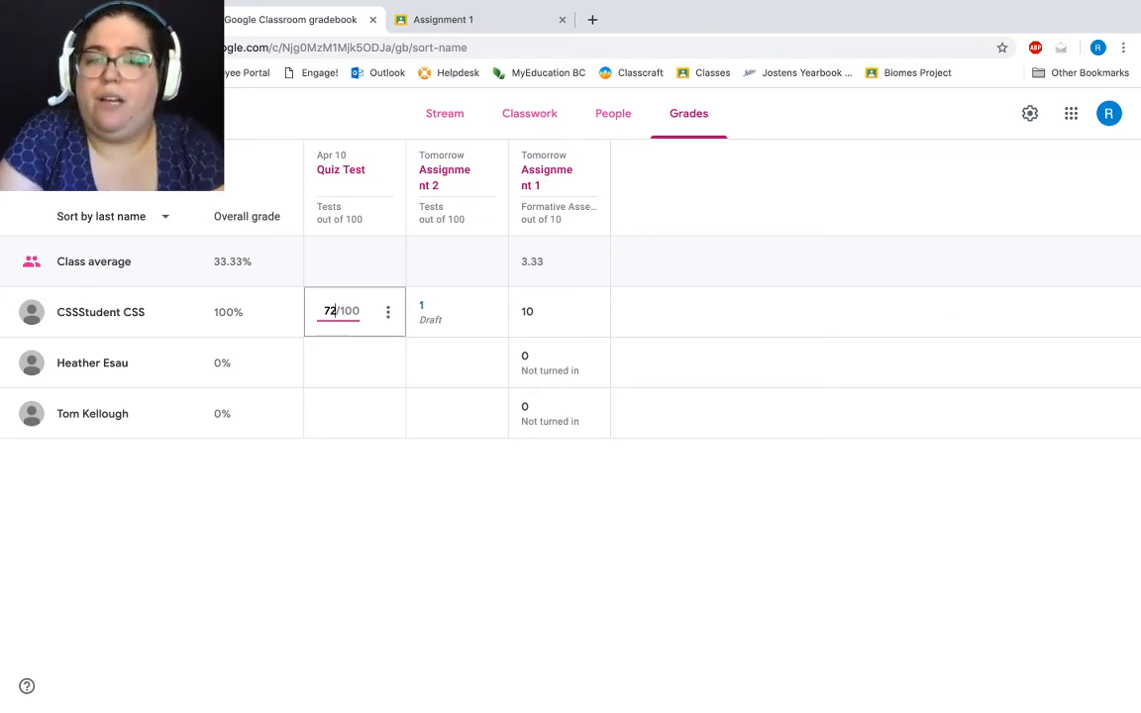
left_click(382, 548)
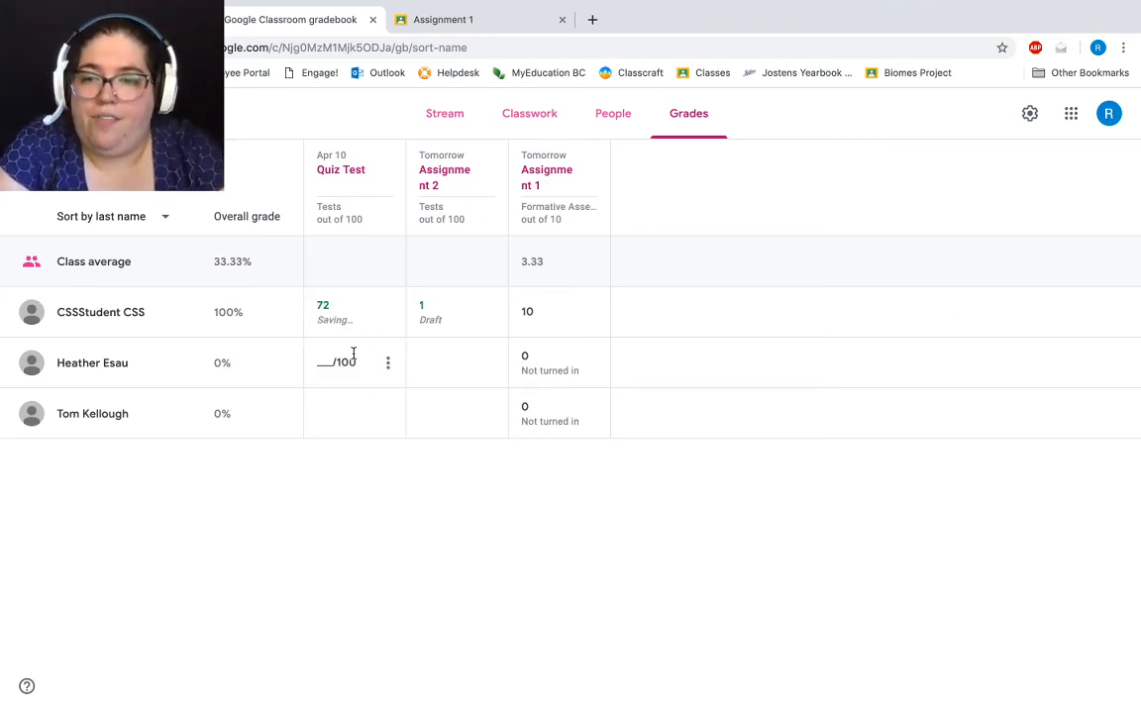
left_click(325, 363)
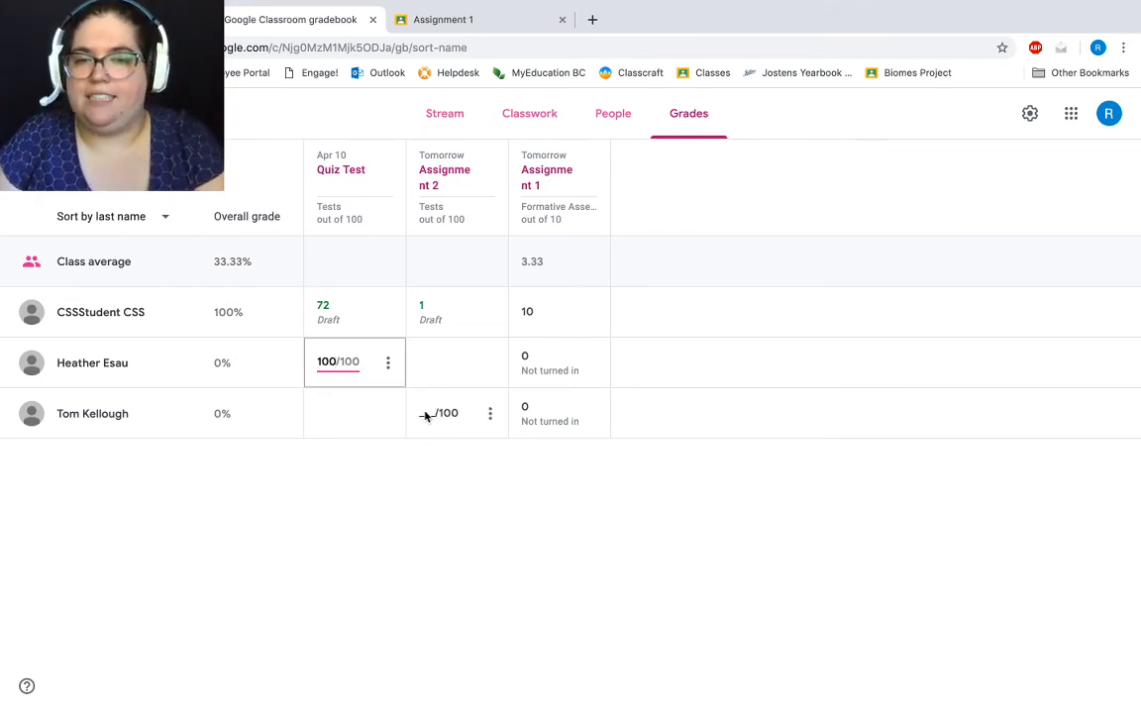
left_click(344, 404)
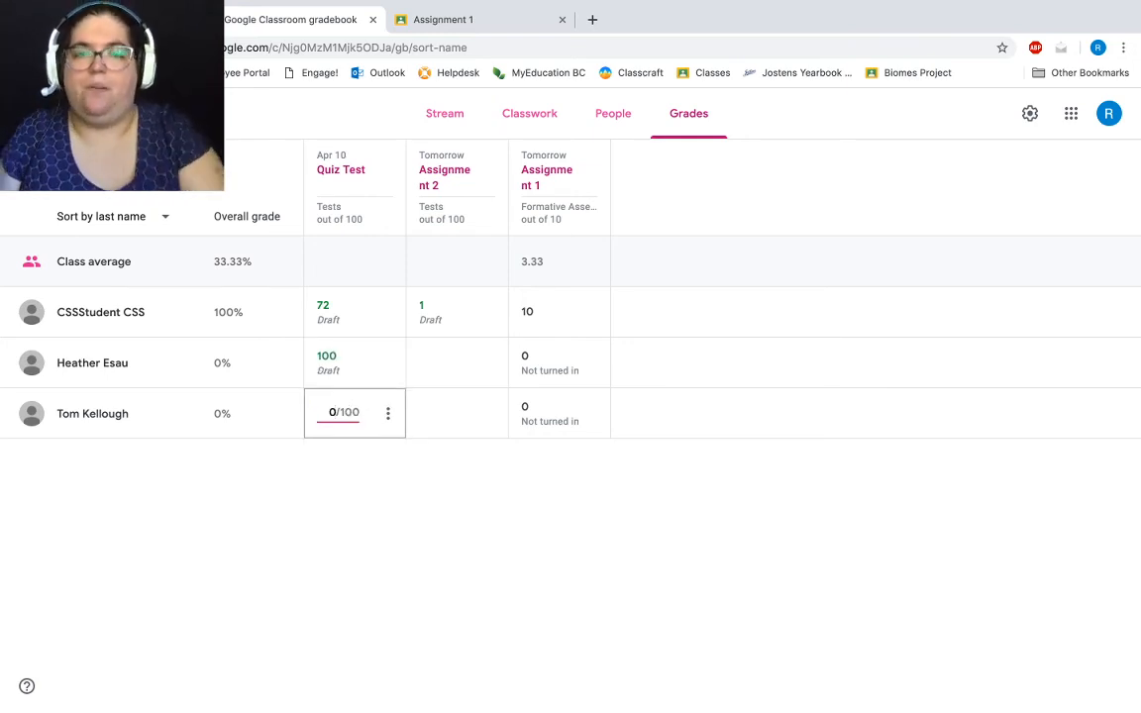
type("0")
Step: Give the third student a draft grade of 100 on Assignment 2, leaving the second student's grade blank
left_click(451, 428)
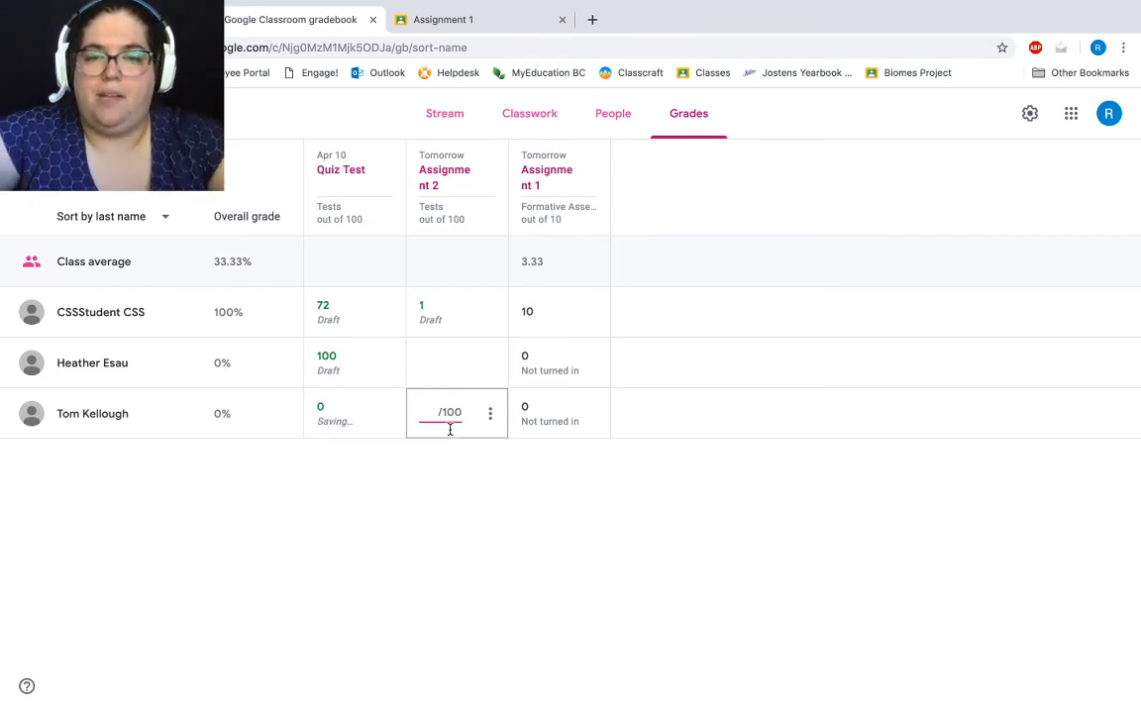
type("100")
left_click(432, 369)
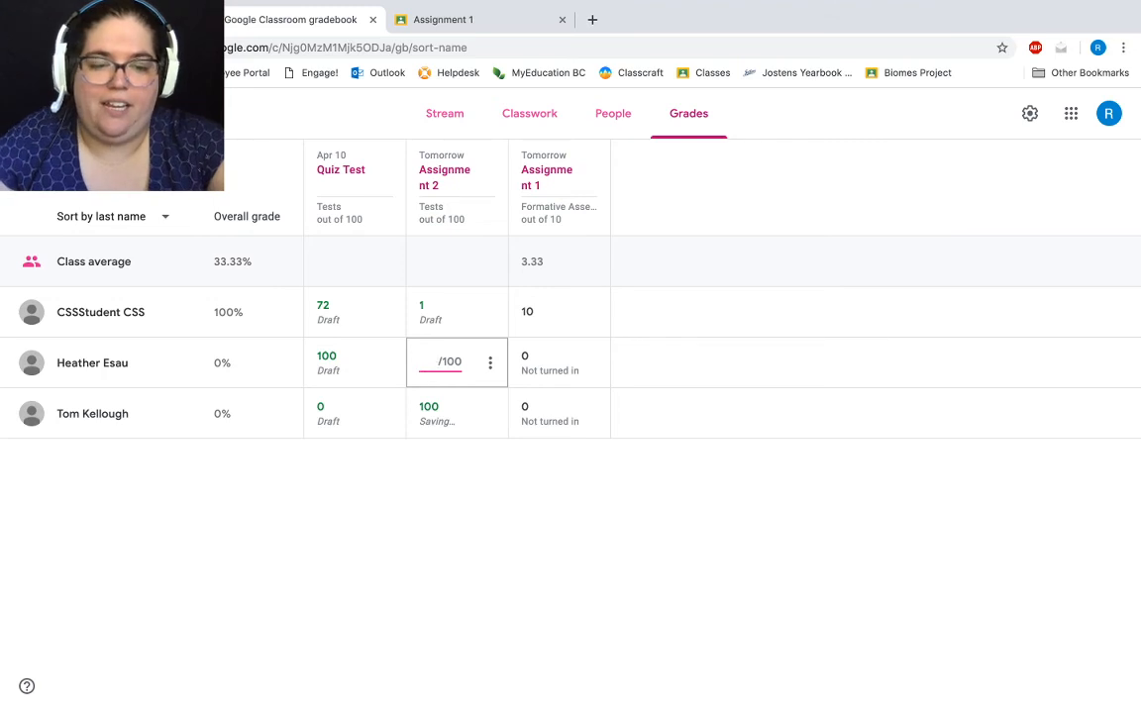
type("0")
key("BackSpace")
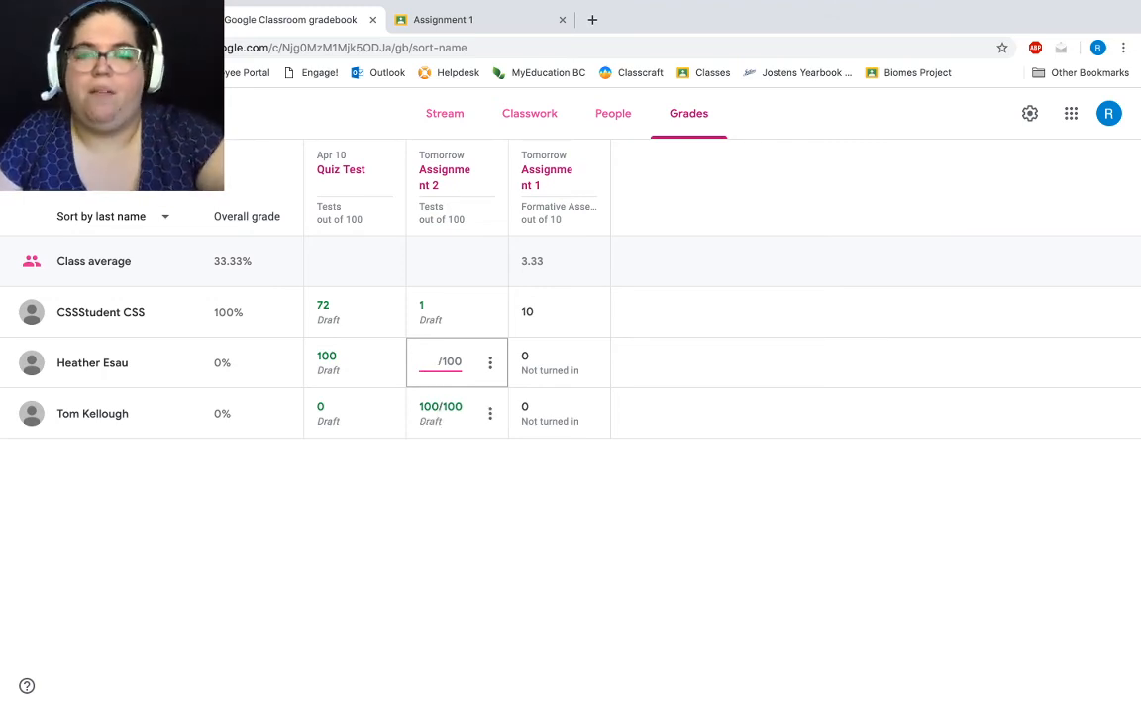
left_click(509, 480)
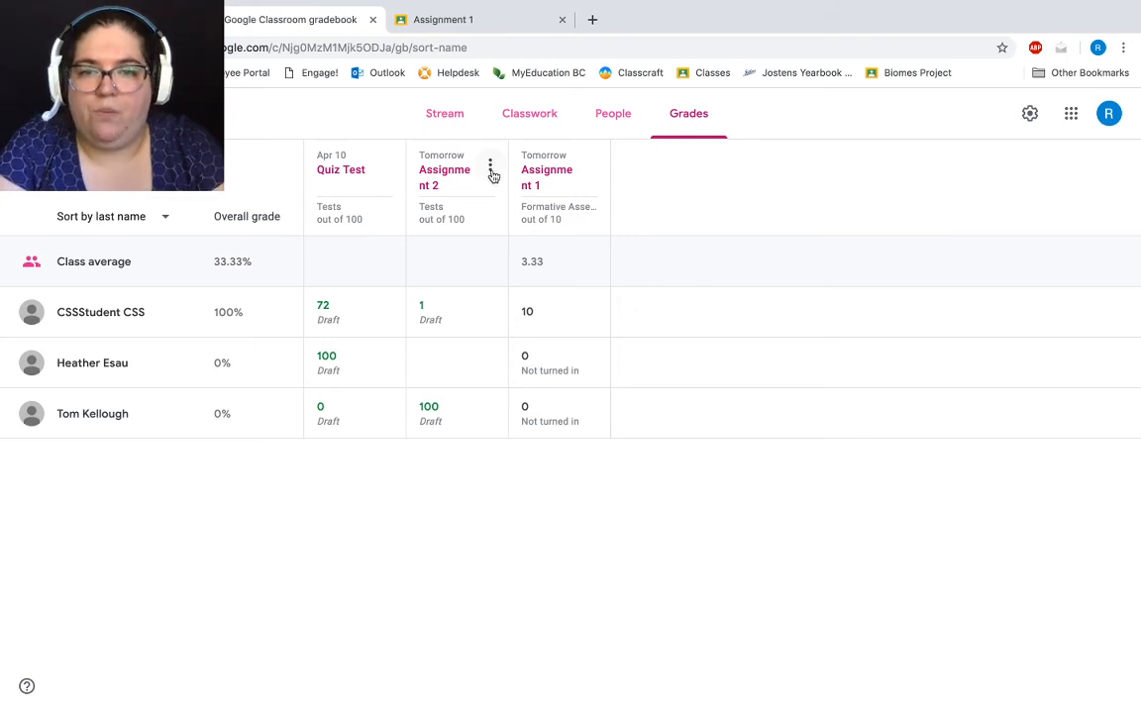
Step: Return all graded Assignment 2 work to the first and third students, accepting the return of unsubmitted assignments
left_click(490, 165)
left_click(458, 262)
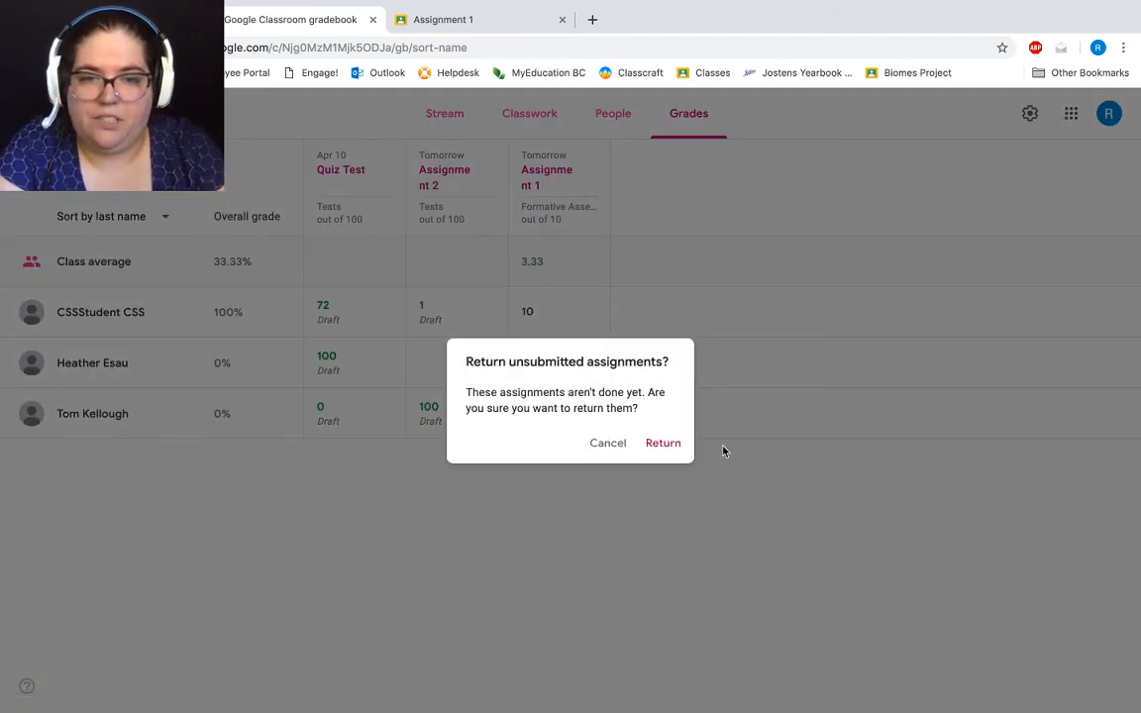
left_click(666, 443)
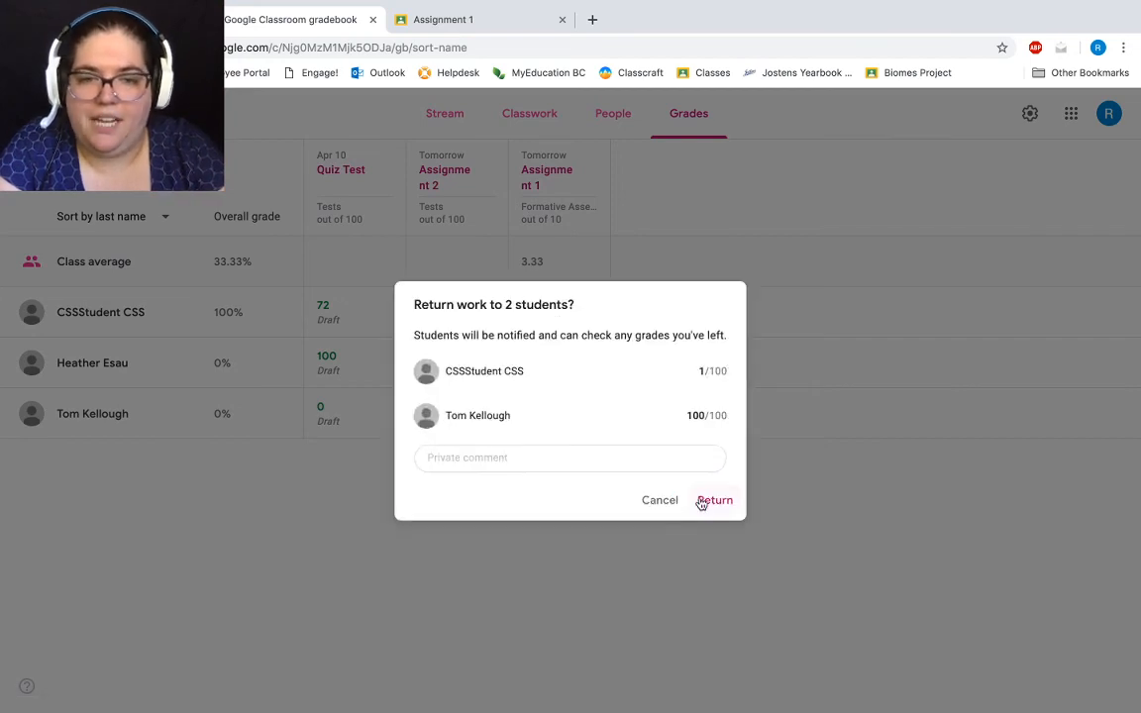
left_click(719, 504)
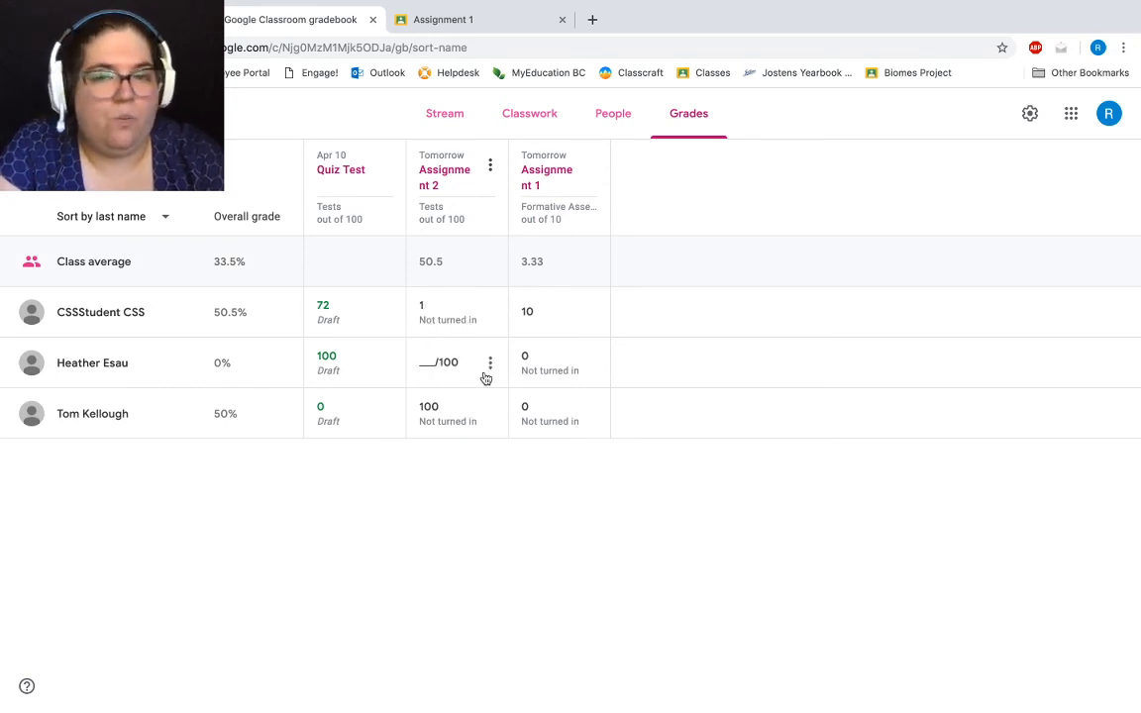
Step: Give the second student 86 out of 100 on Assignment 2 and return that remaining grade using Return all
left_click(423, 361)
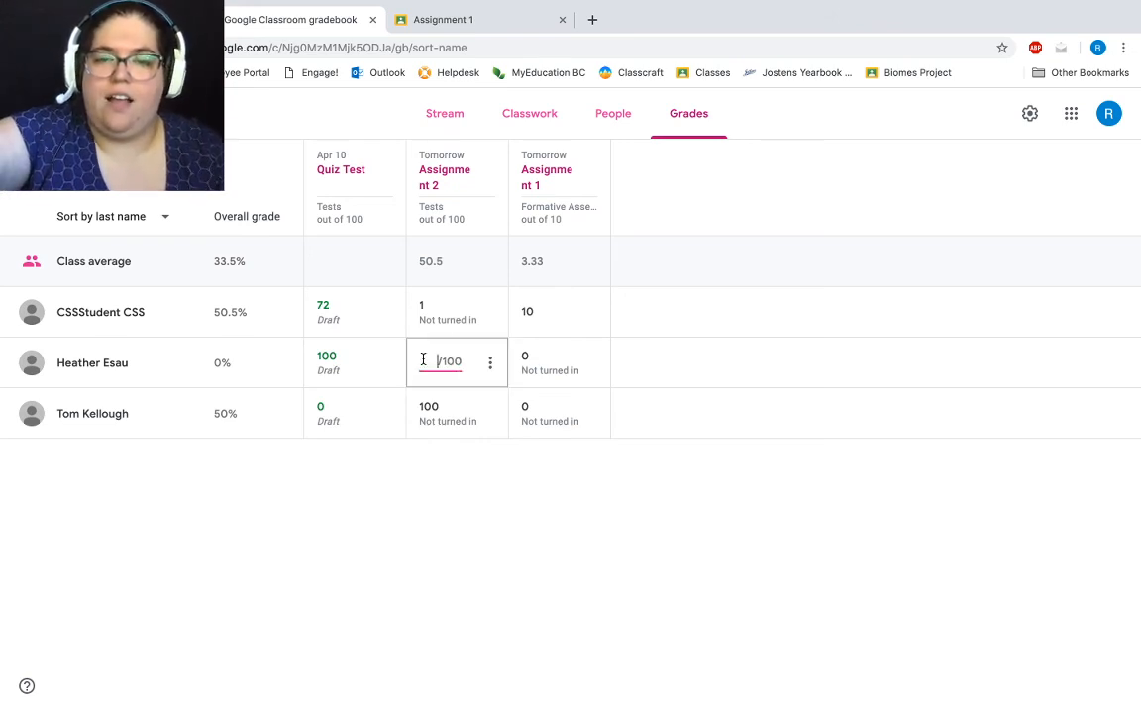
type("86")
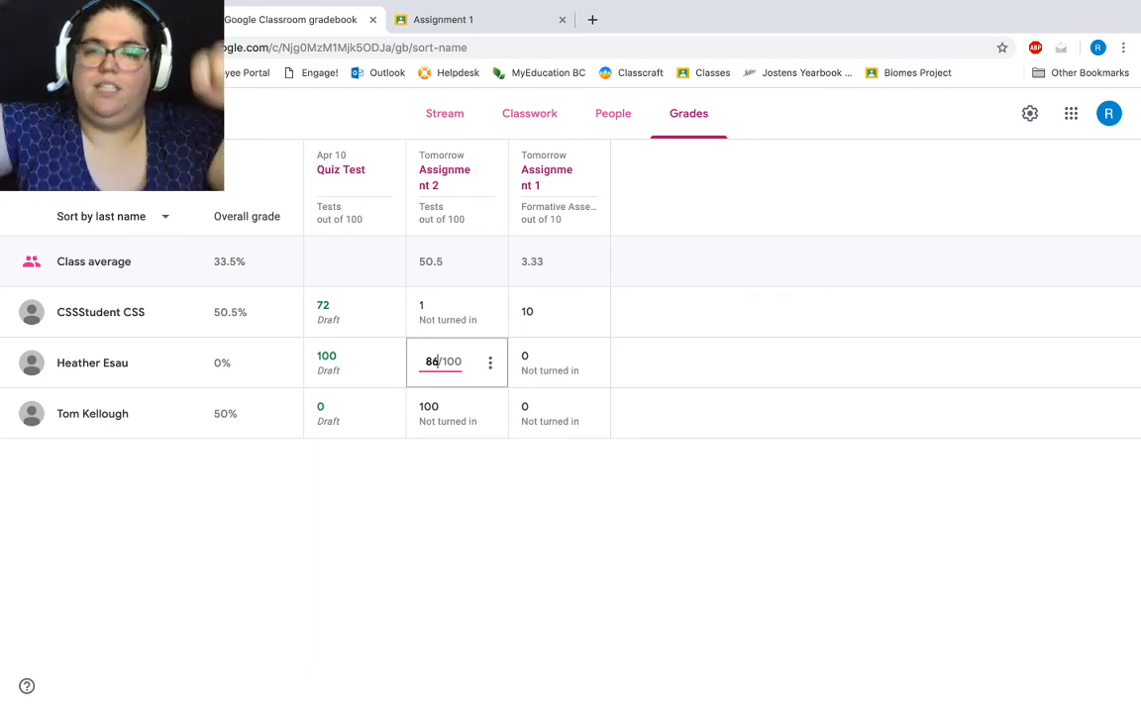
left_click(455, 487)
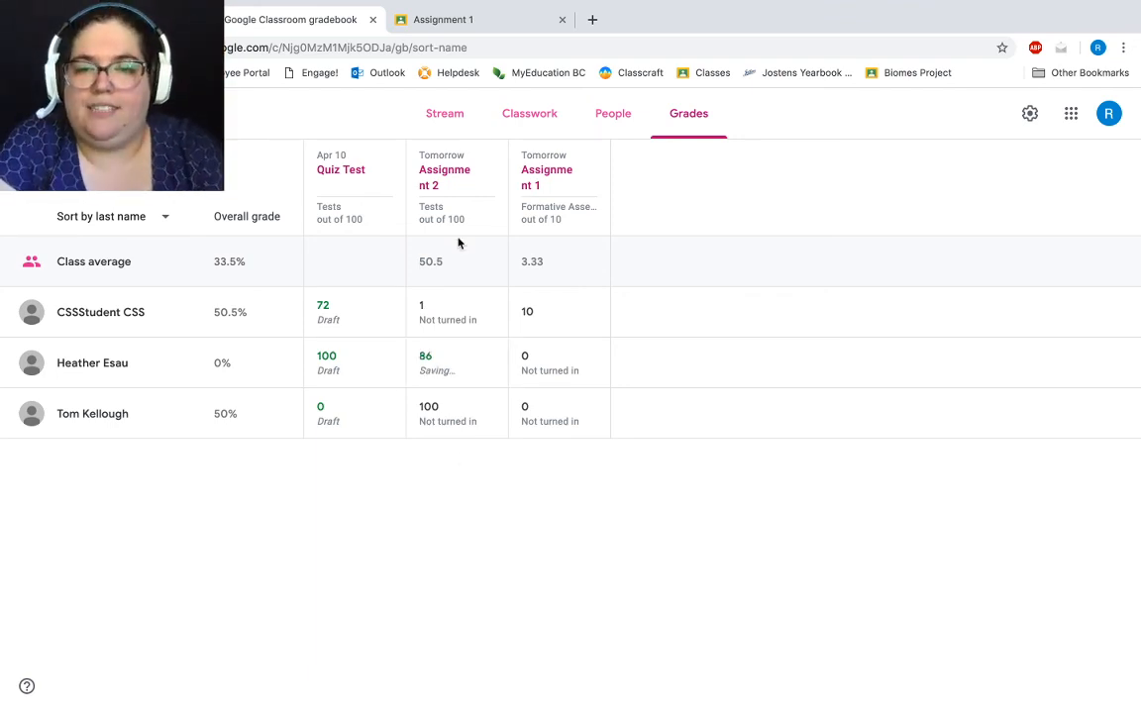
left_click(490, 166)
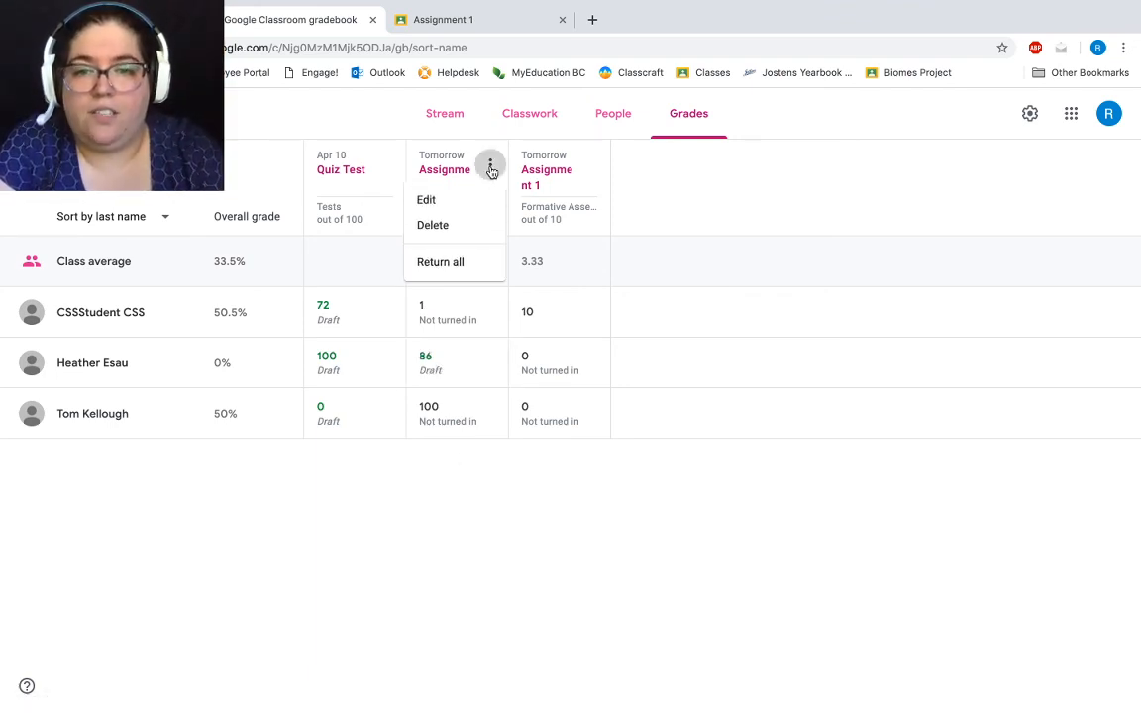
left_click(469, 268)
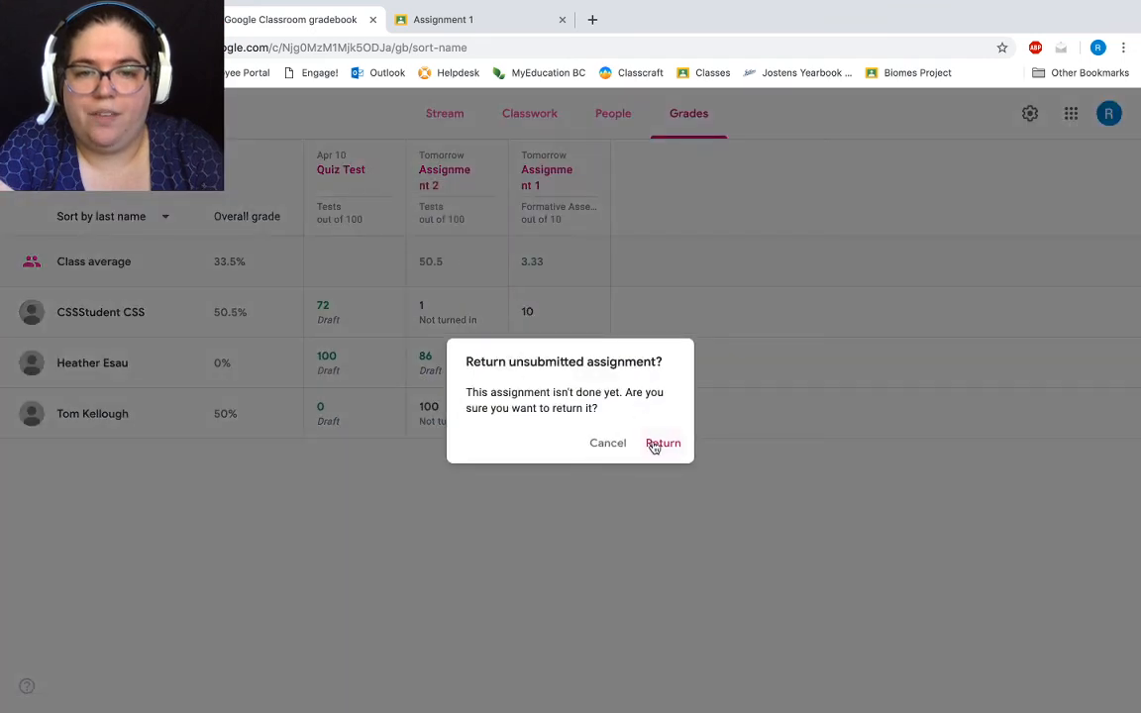
left_click(653, 441)
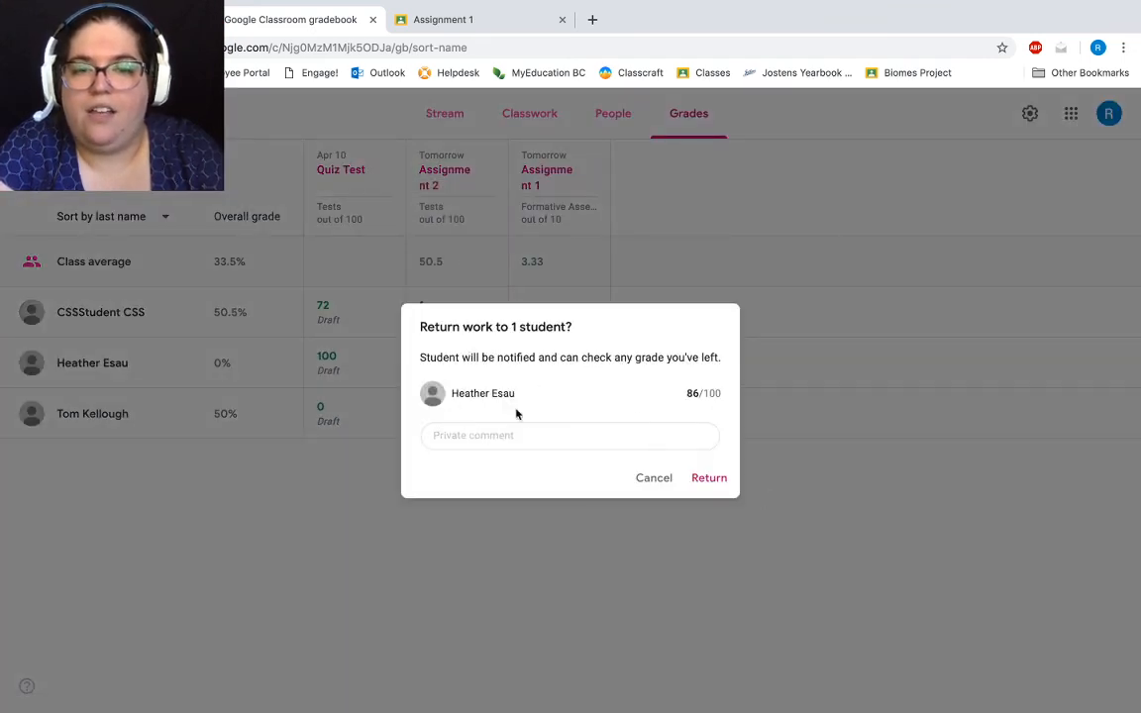
left_click(721, 478)
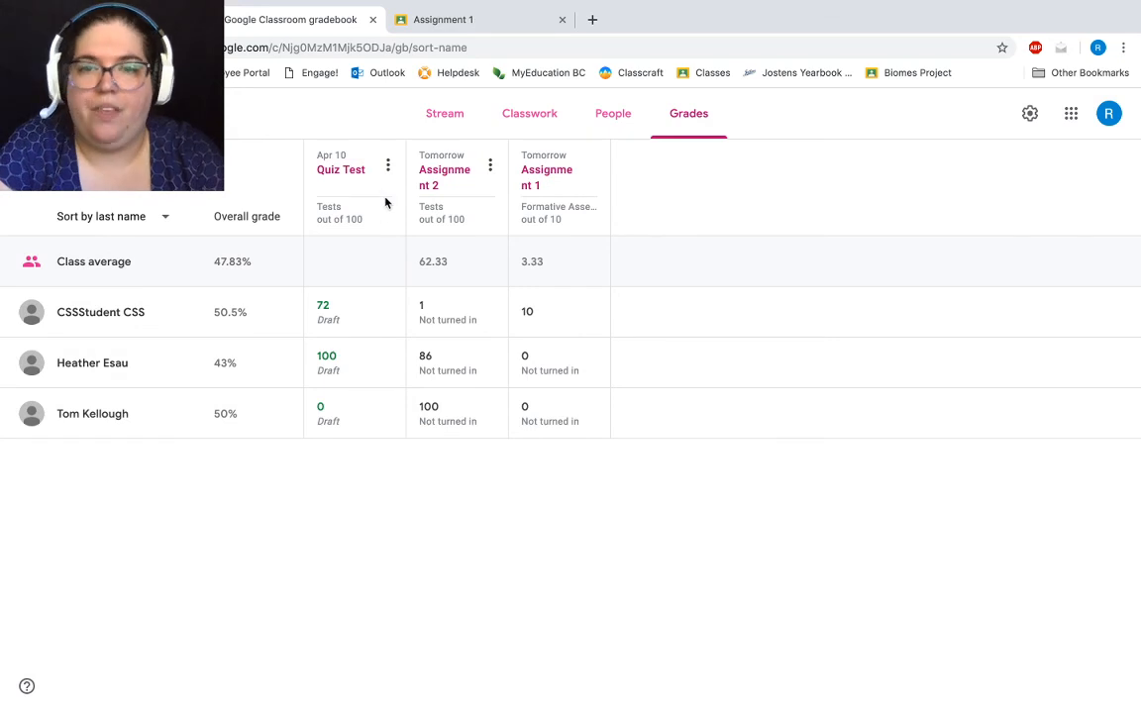
Step: Return all Quiz Test grades to the three students, accepting the return of unsubmitted assignments
left_click(386, 170)
left_click(362, 261)
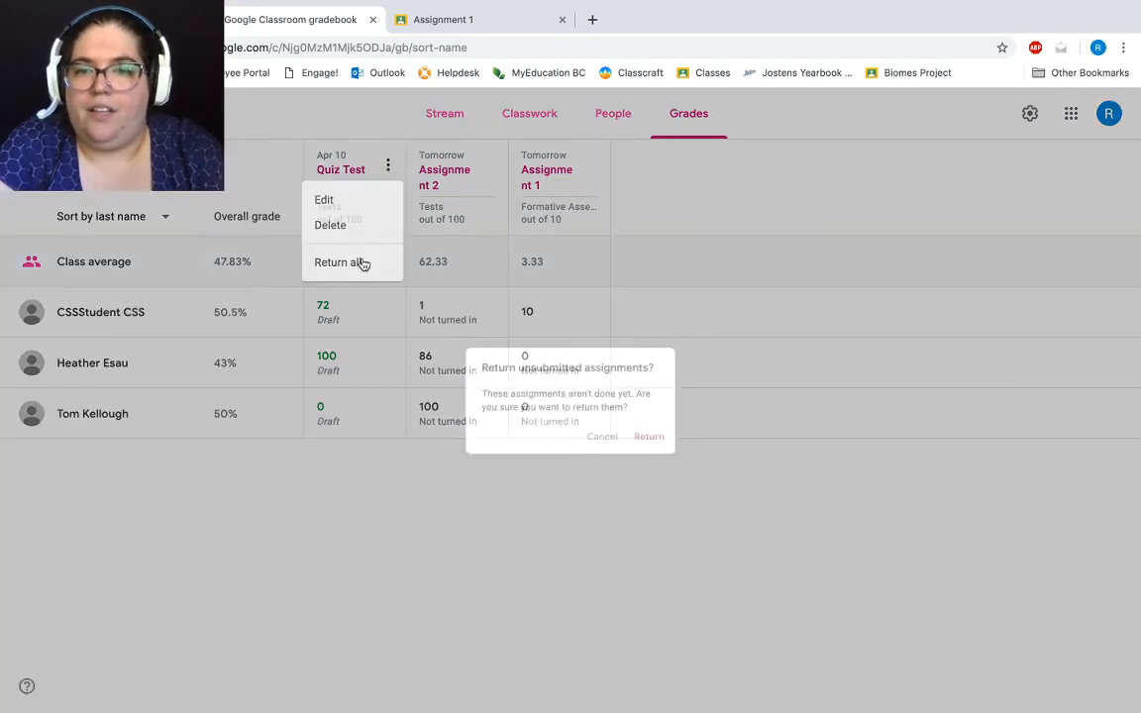
left_click(661, 448)
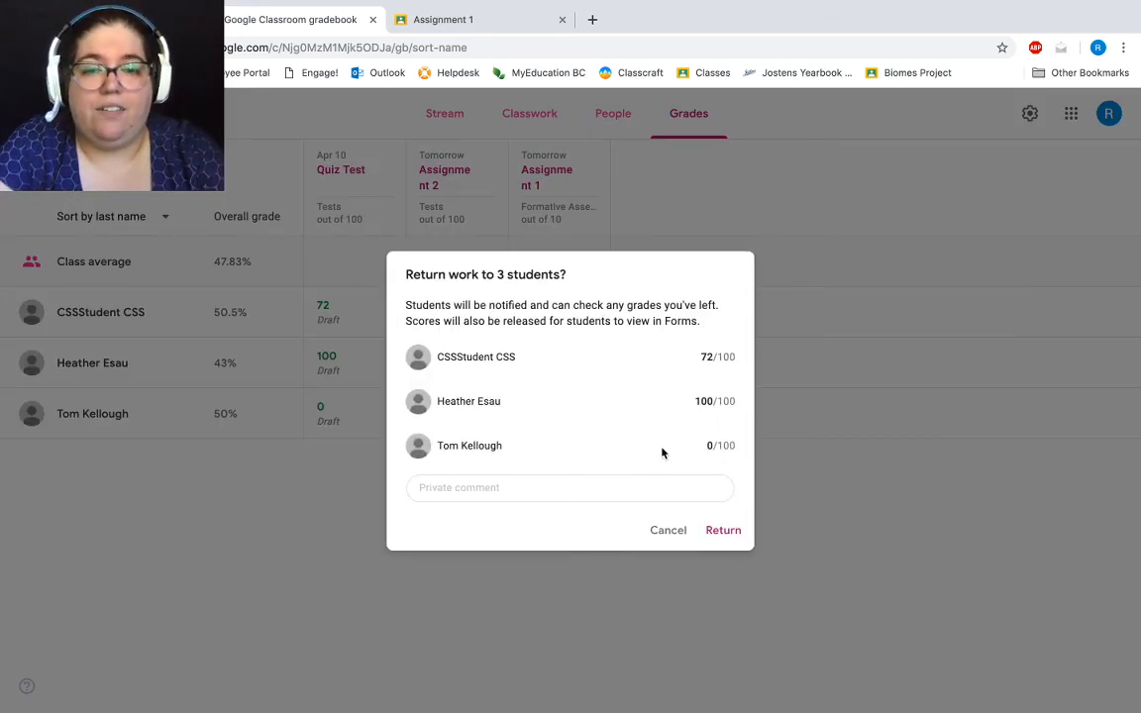
left_click(728, 539)
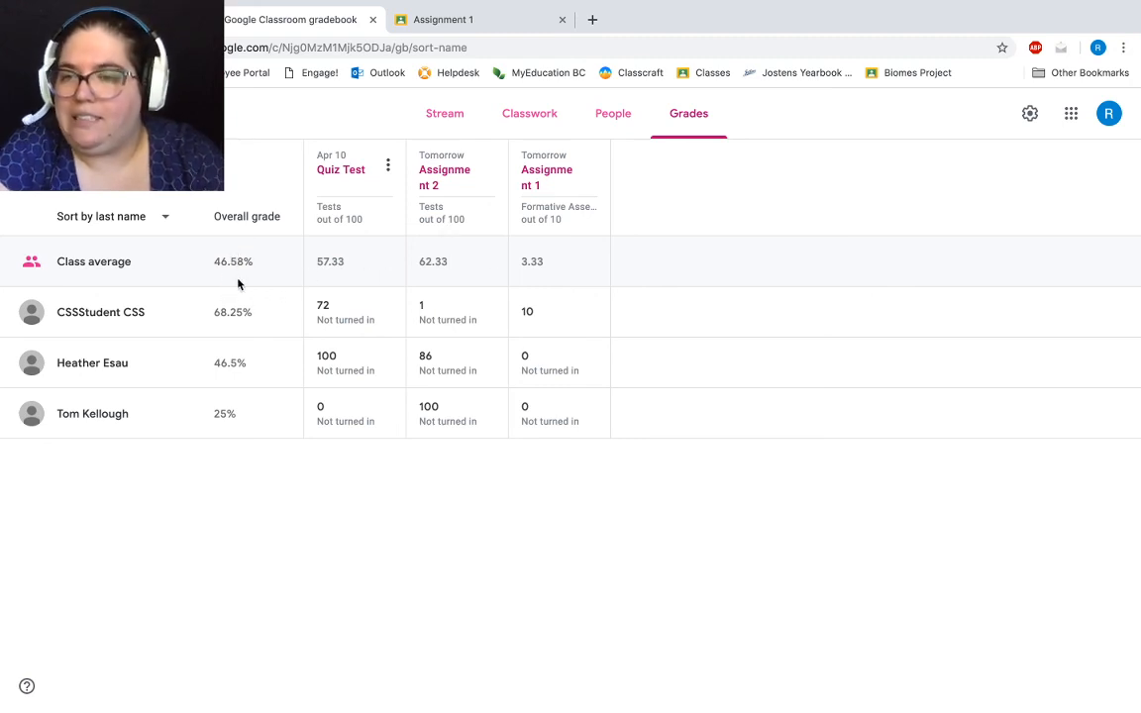
Step: Sort the gradebook's student list by first name and switch it back to sorting by last name
left_click(145, 226)
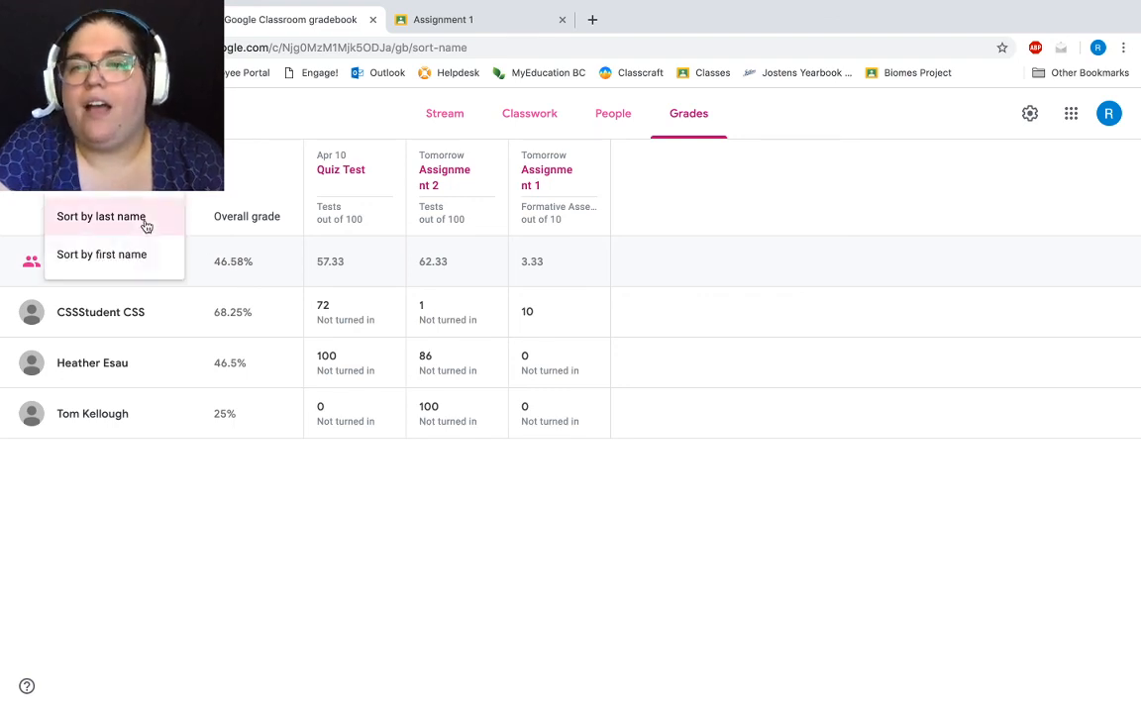
left_click(147, 256)
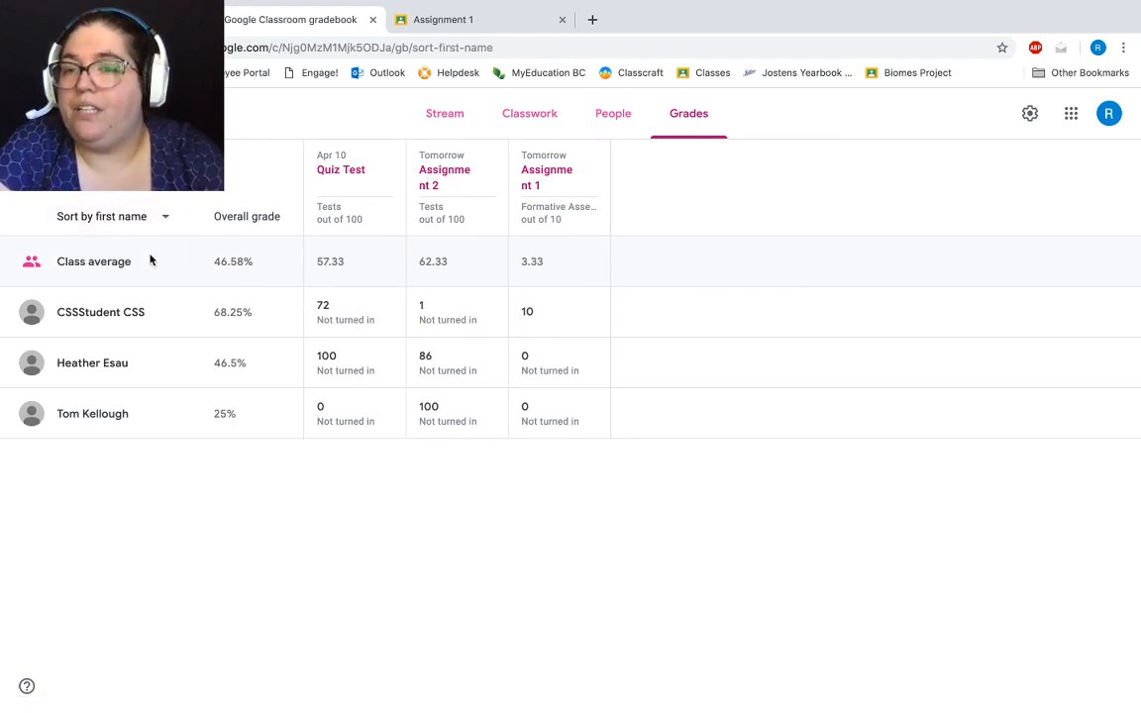
left_click(102, 214)
left_click(151, 169)
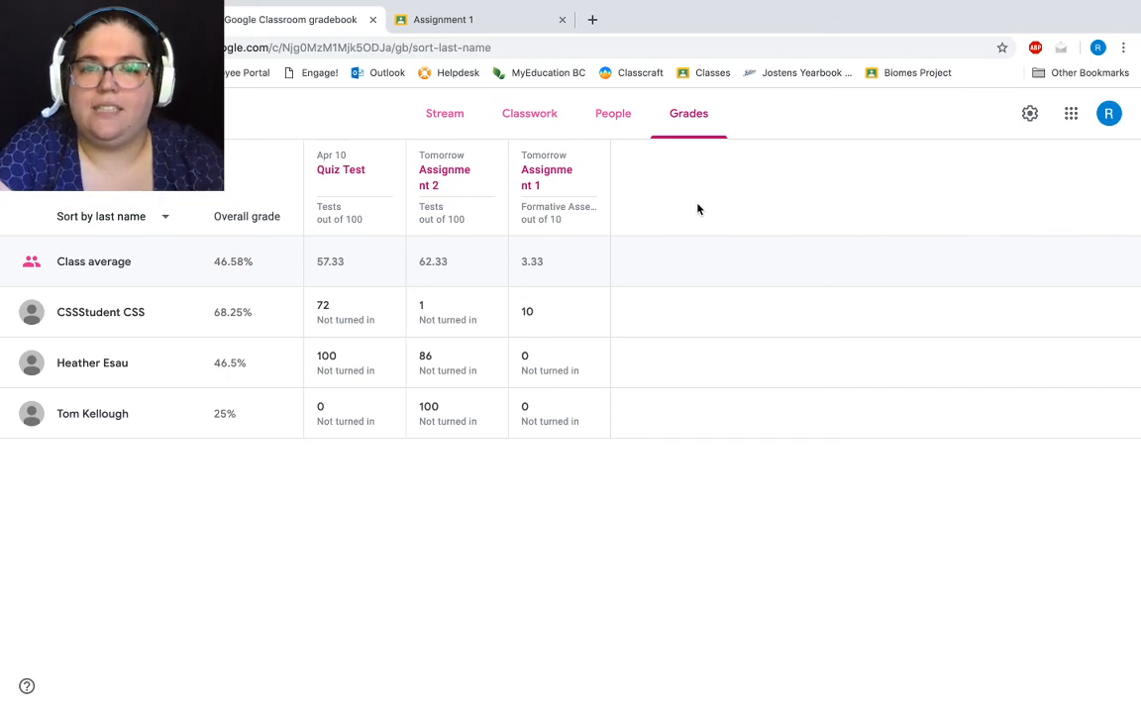
Step: Go to the Classwork page and review the types of items that can be created, without creating any
left_click(553, 128)
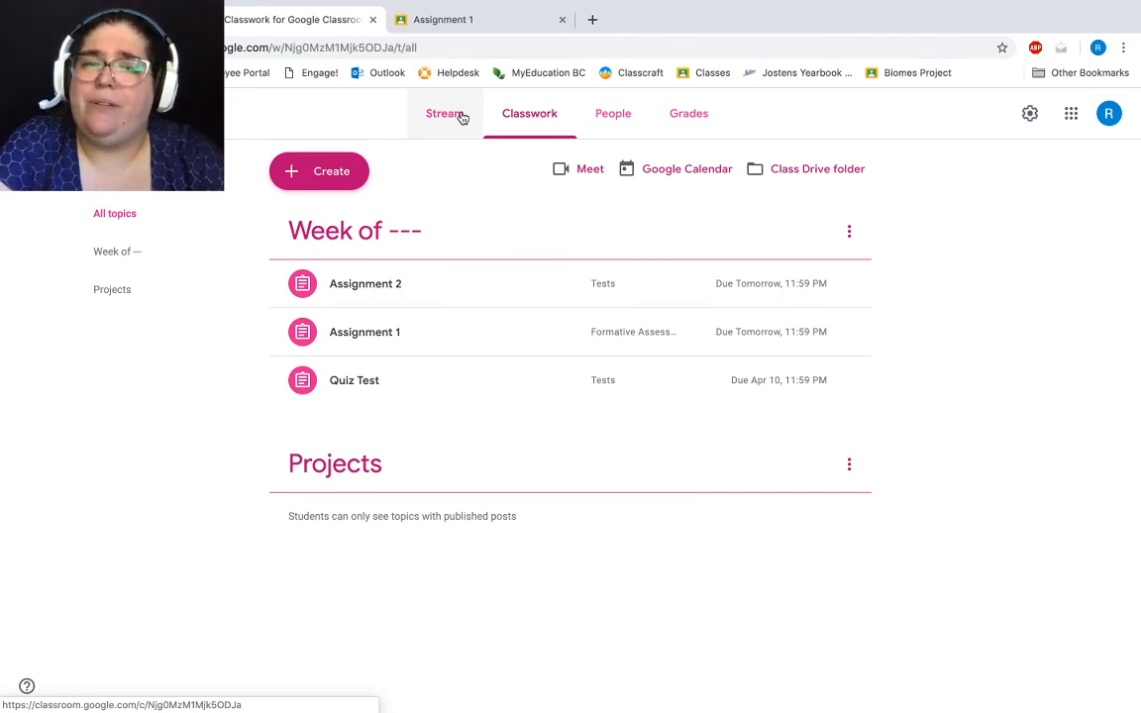
left_click(338, 173)
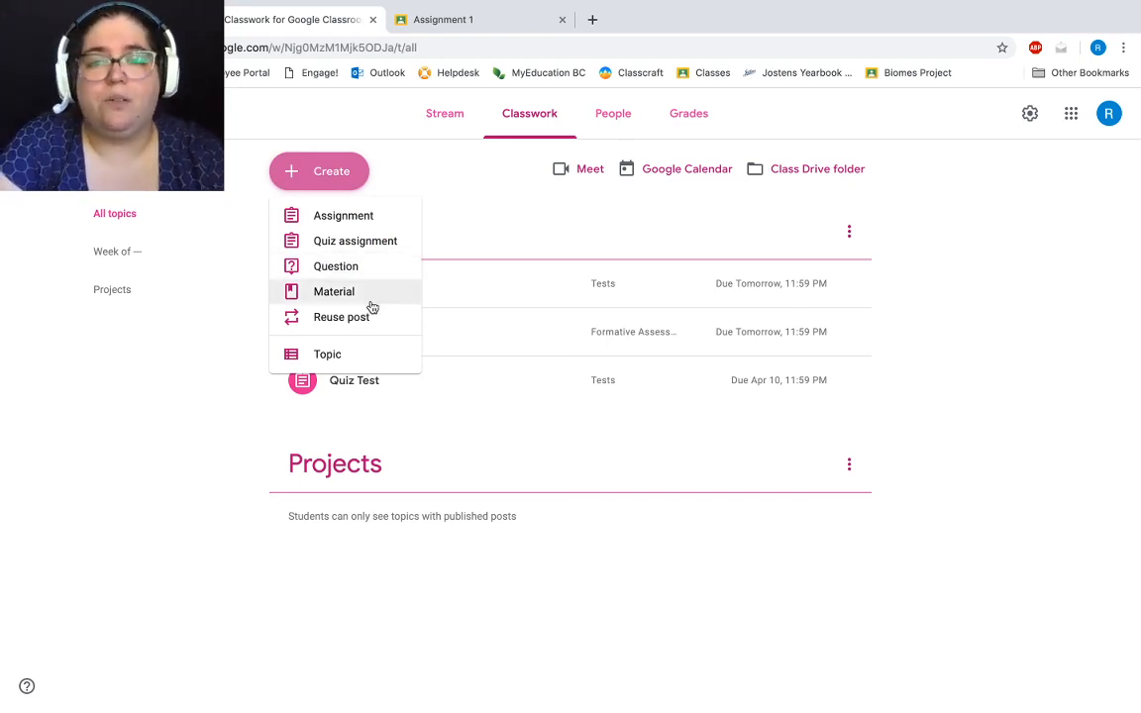
left_click(459, 563)
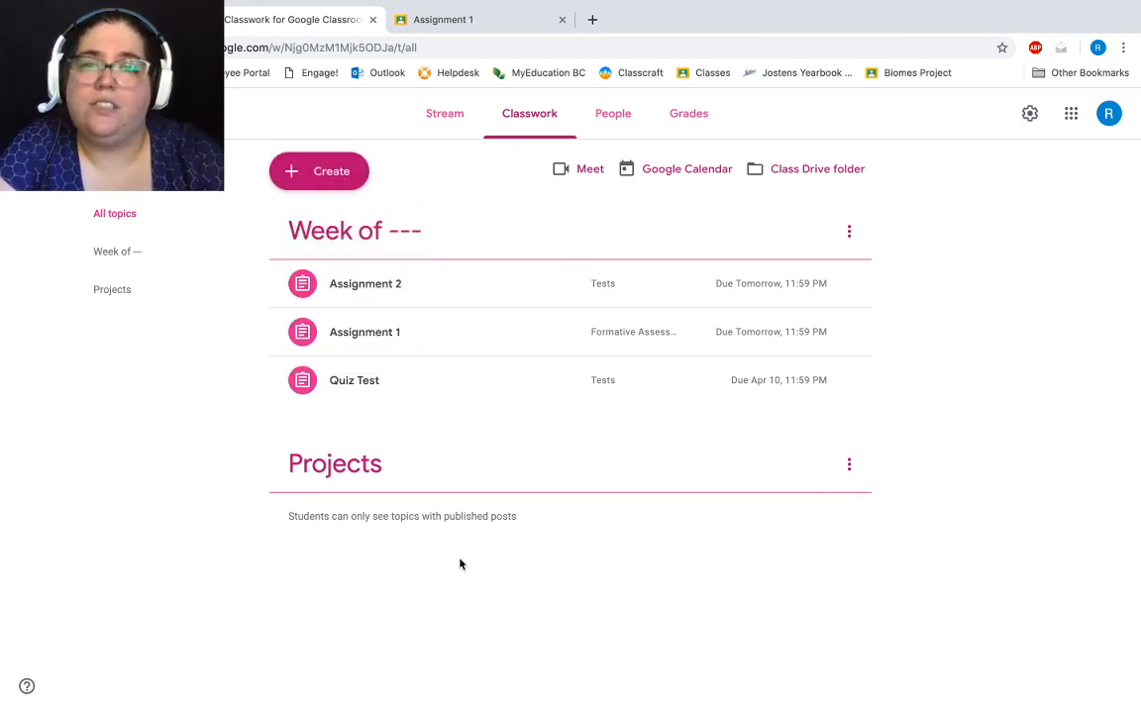